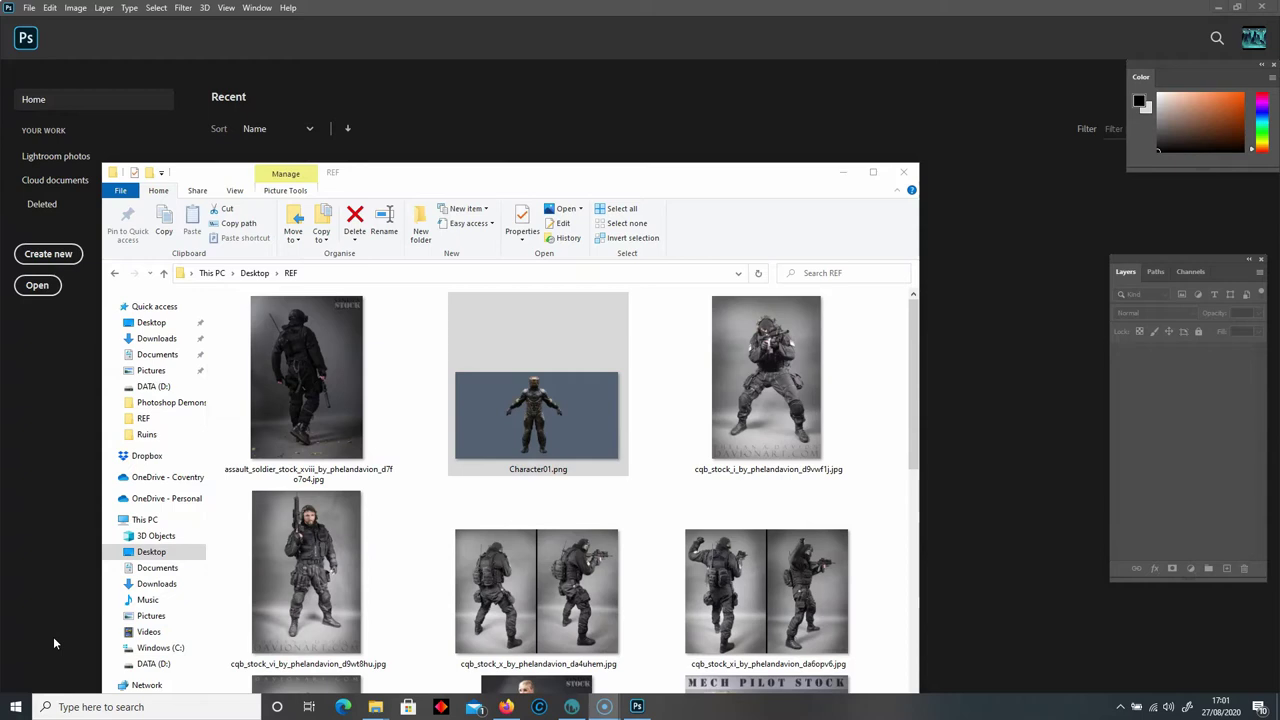
Open Character01.png from the REF folder in Photoshop.
left_click(541, 392)
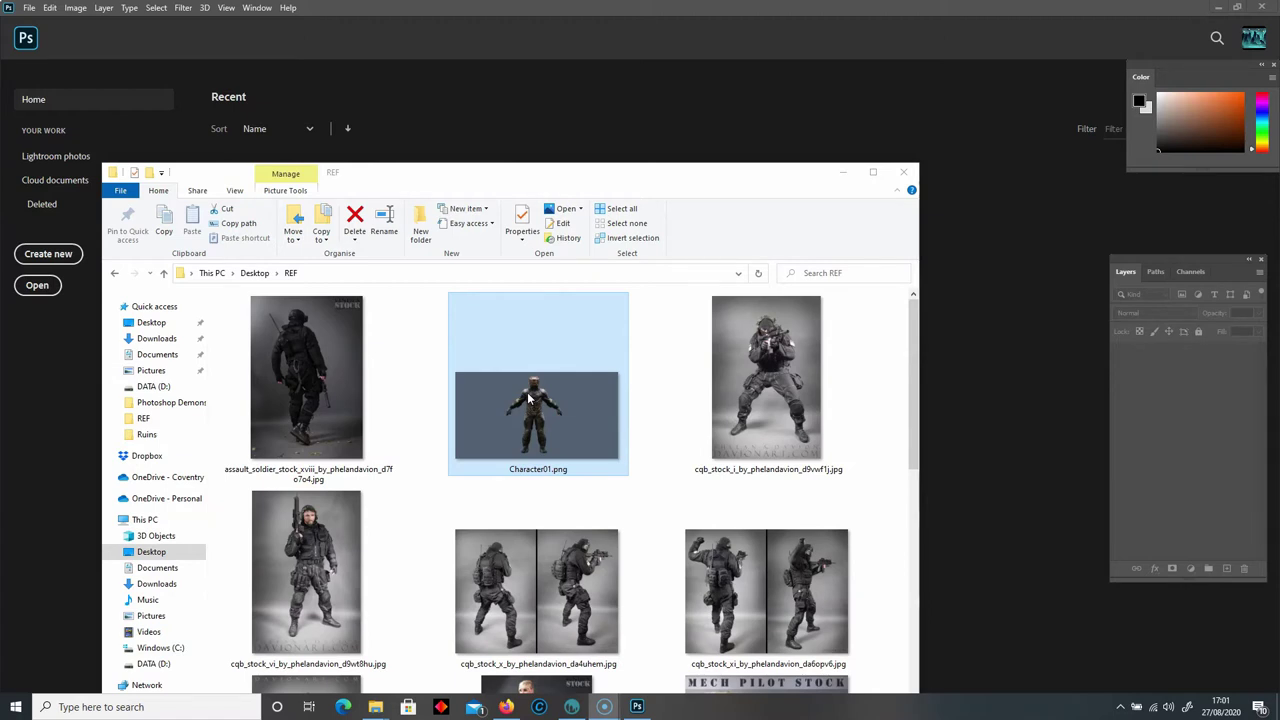
left_click_drag(490, 459, 540, 98)
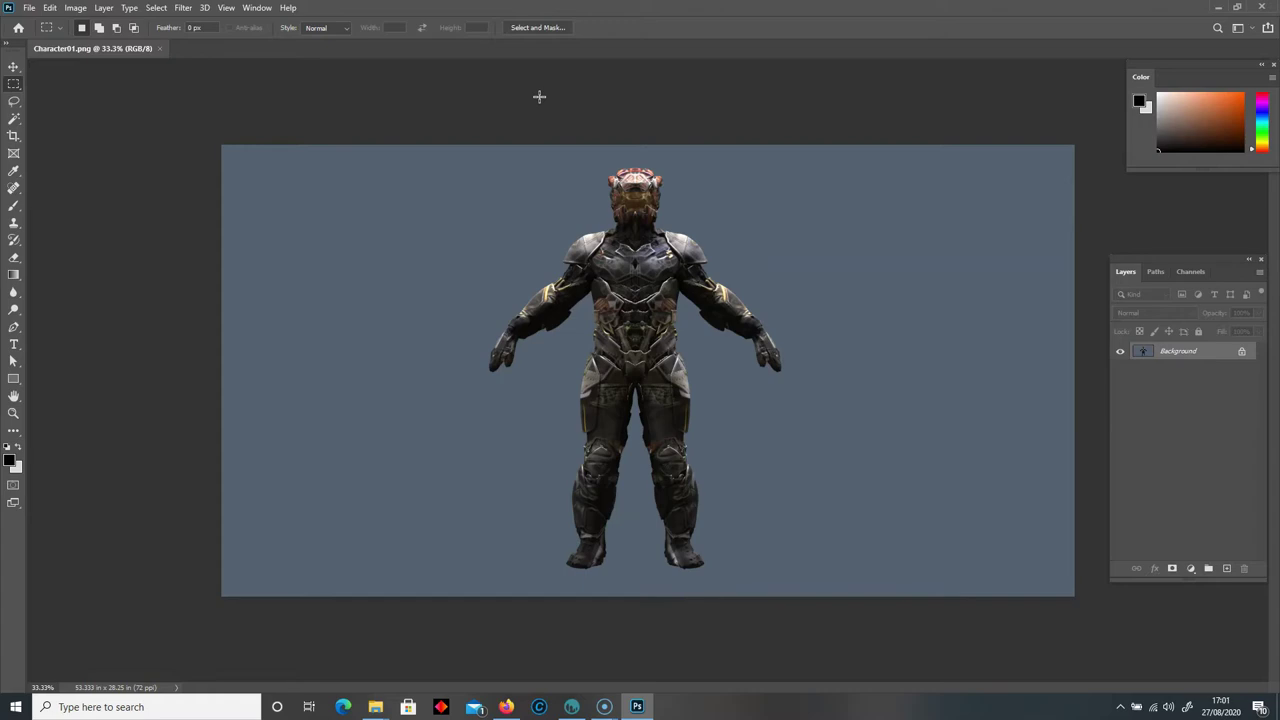
Place the street photo SWZ_0131 from the other open image folder into the document and enlarge it to the full canvas height.
mouse_move(381, 710)
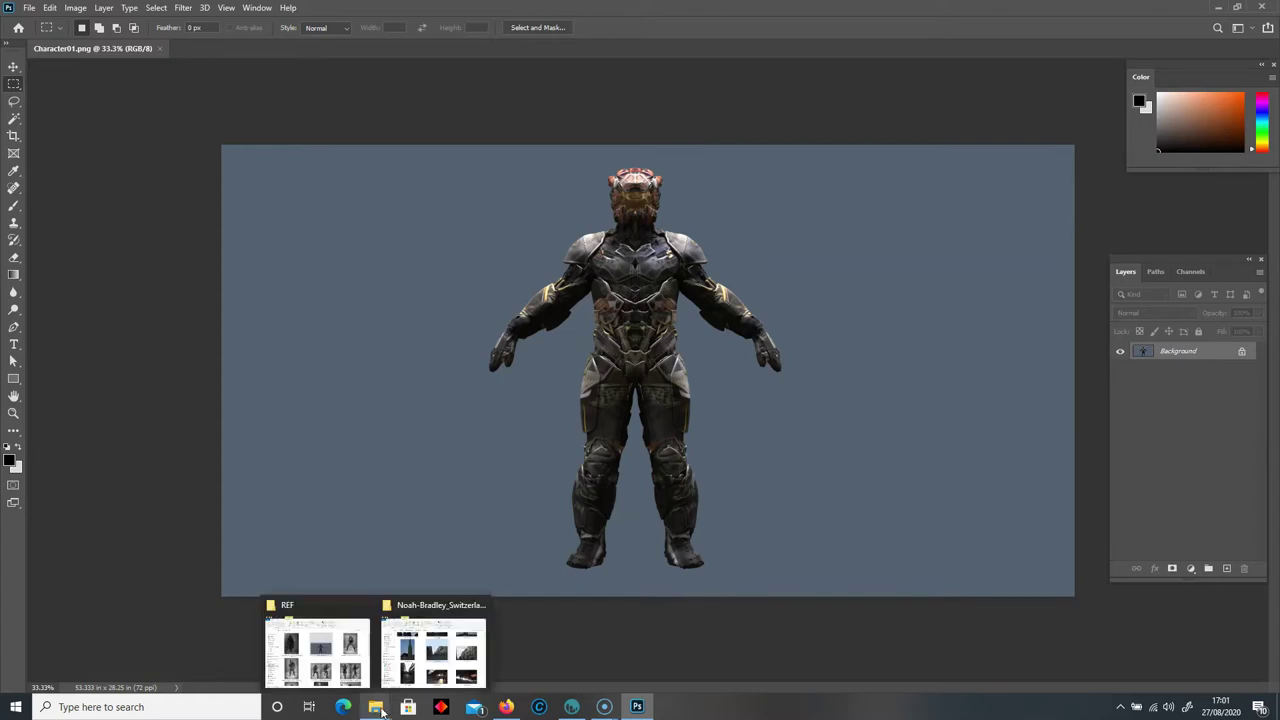
left_click(433, 650)
left_click_drag(541, 107, 290, 103)
left_click_drag(289, 371, 836, 377)
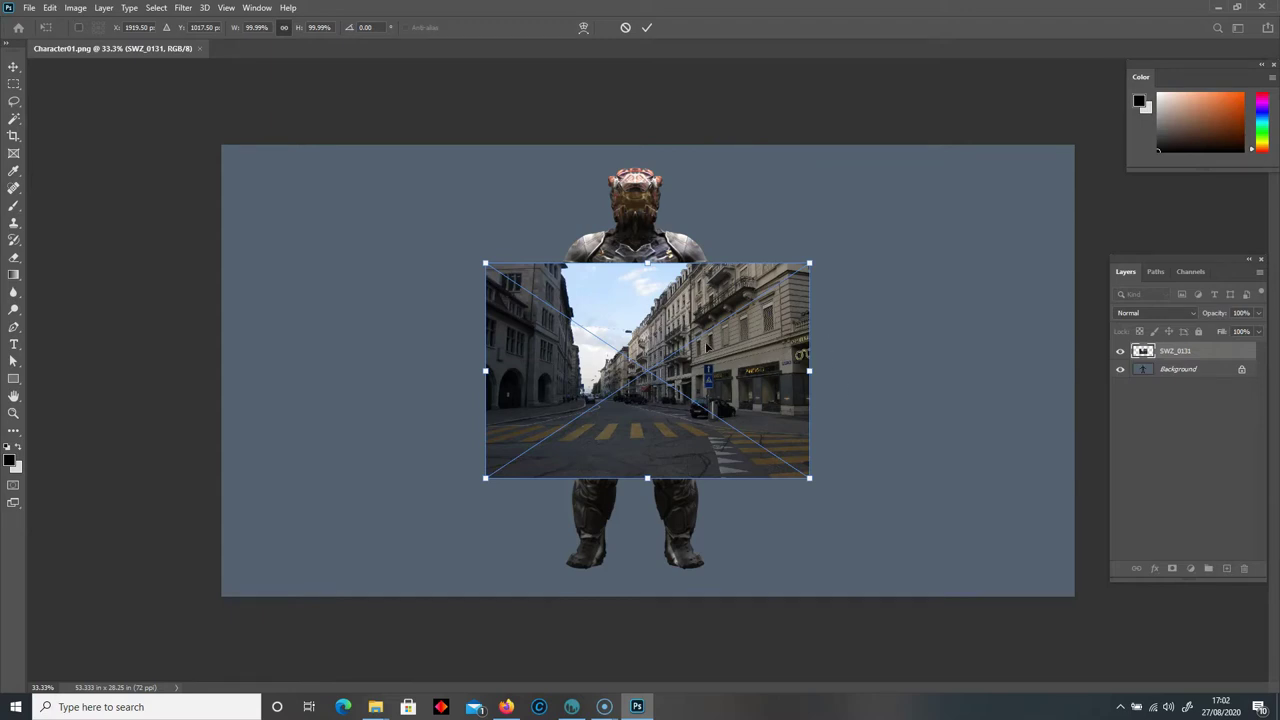
left_click_drag(711, 343, 406, 451)
left_click_drag(506, 371, 949, 74)
left_click_drag(778, 261, 791, 287)
key("Return")
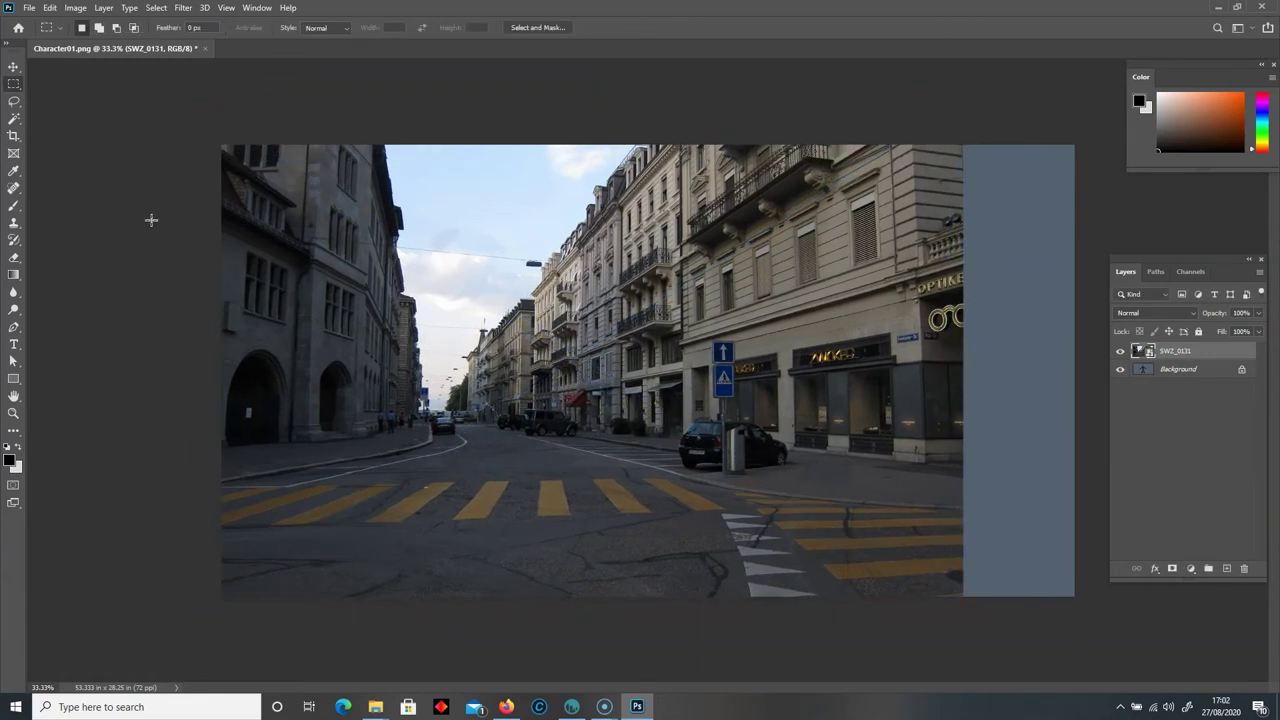
Select the corner storefront area of the street photo with a rectangular marquee, from the blue road sign past the photo's right edge.
left_click_drag(693, 312, 1005, 493)
left_click(815, 400)
left_click_drag(880, 388, 1024, 504)
right_click(10, 86)
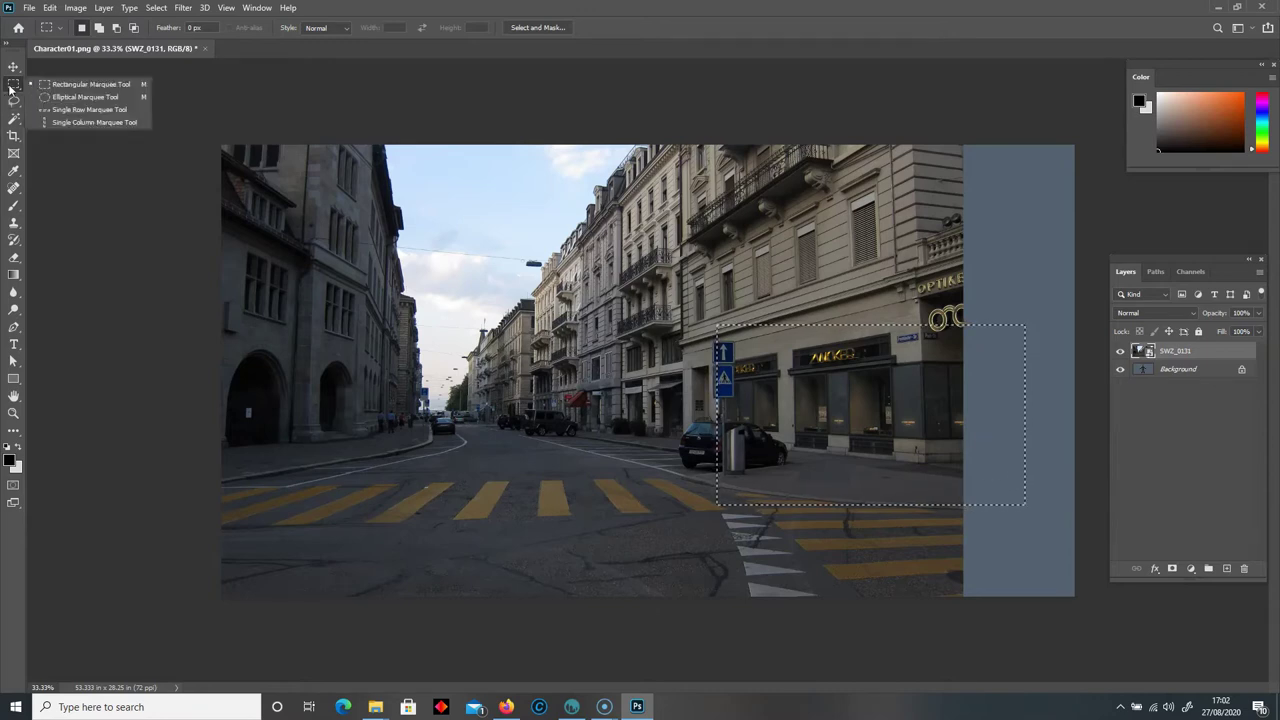
left_click(788, 17)
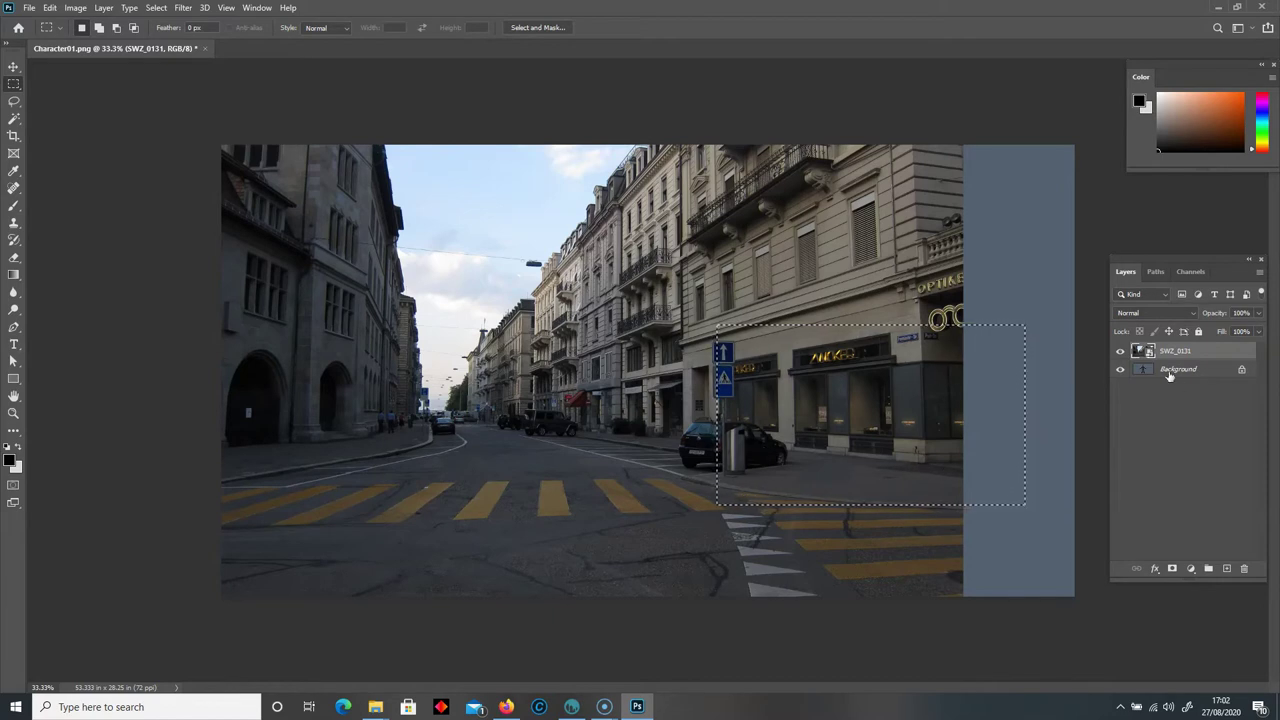
Rasterize the SWZ_0131 layer.
right_click(1222, 353)
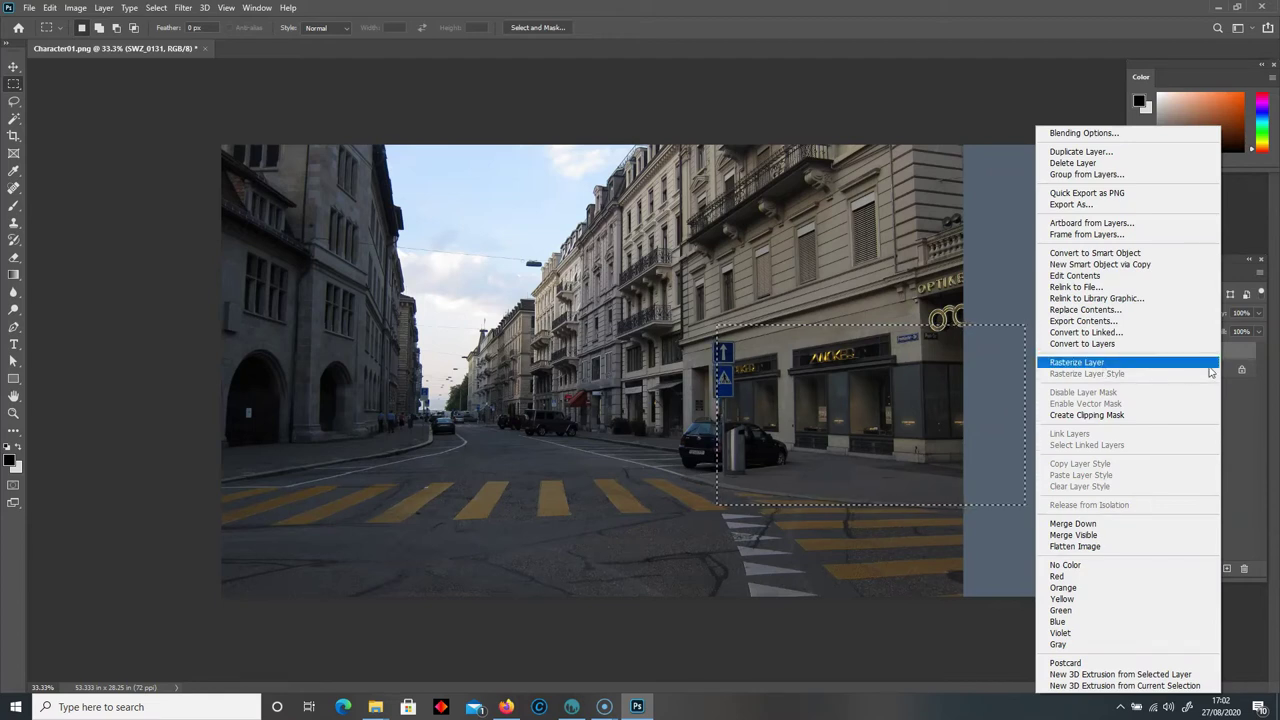
left_click(1211, 372)
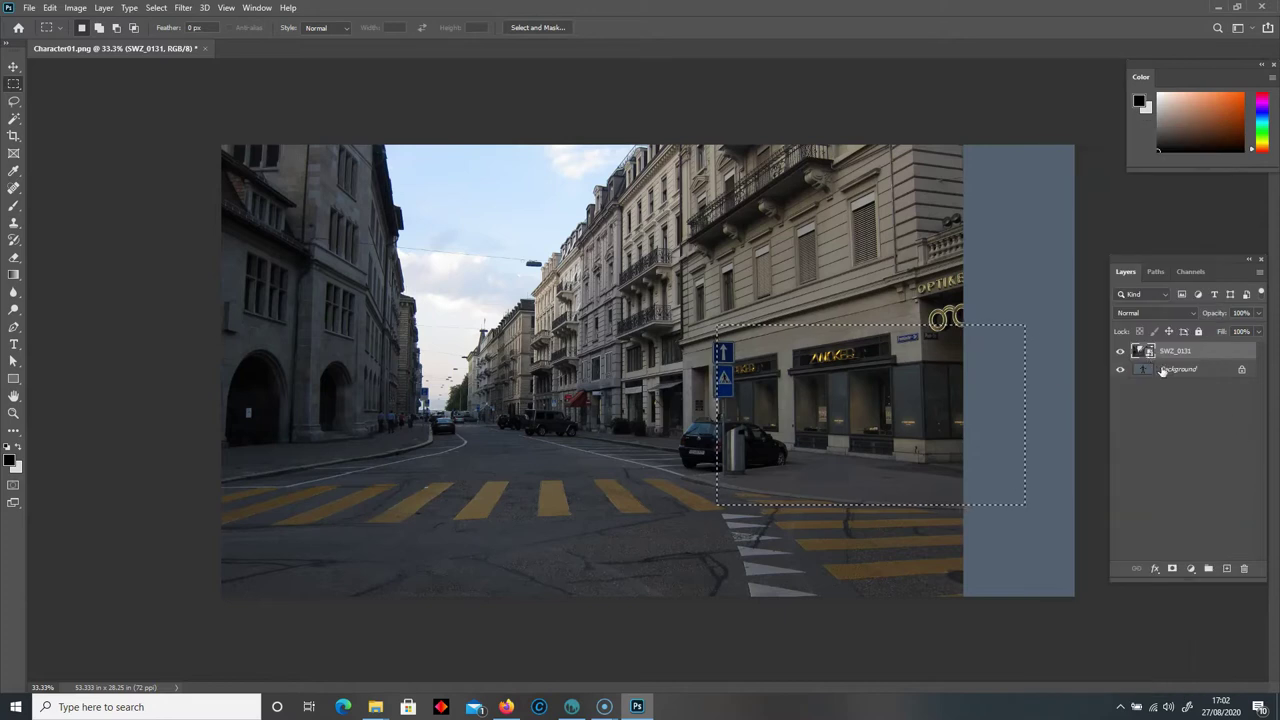
right_click(1223, 349)
left_click(1105, 364)
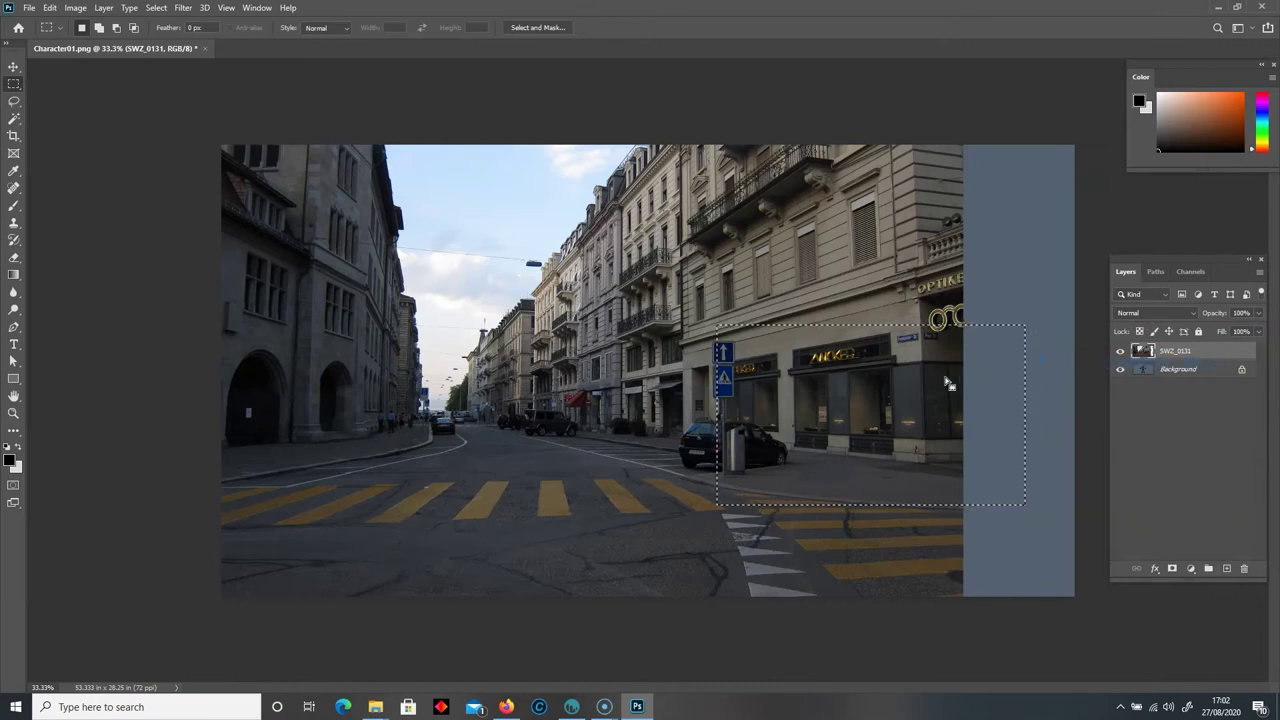
Copy the selected storefront area onto a new layer and delete the SWZ_0131 layer.
key("ctrl+c")
key("ctrl+v")
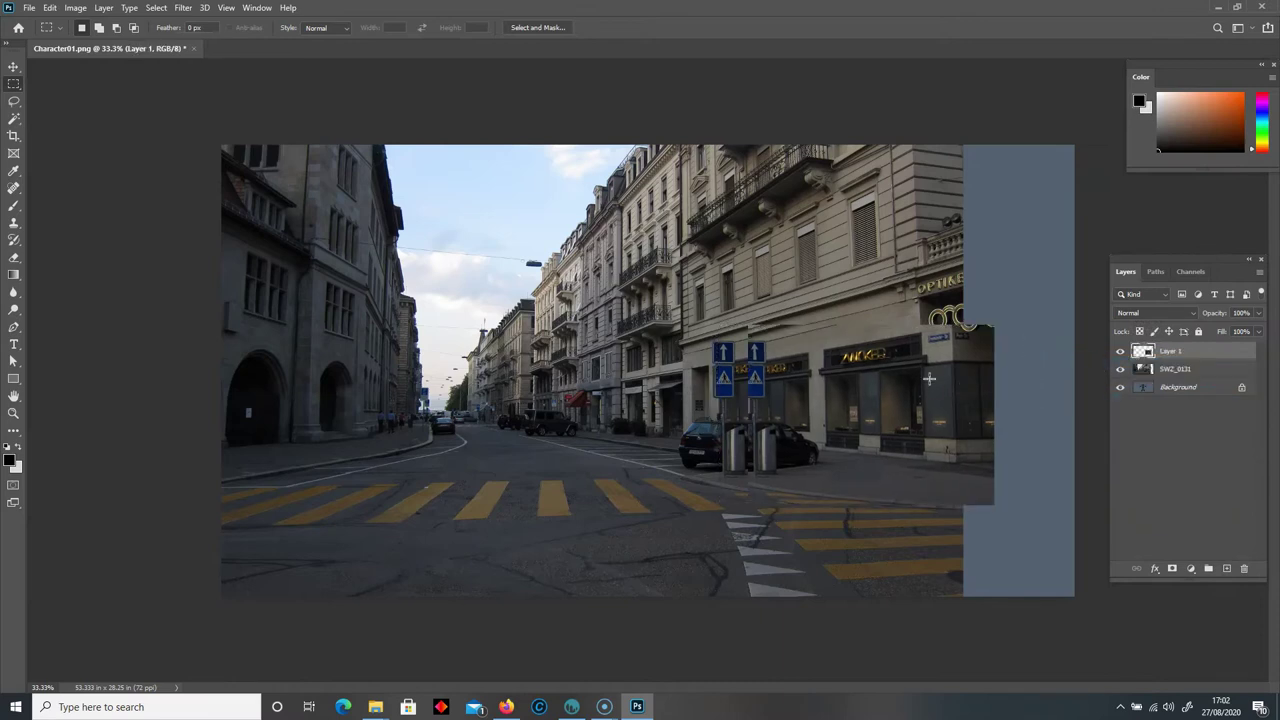
left_click(1210, 372)
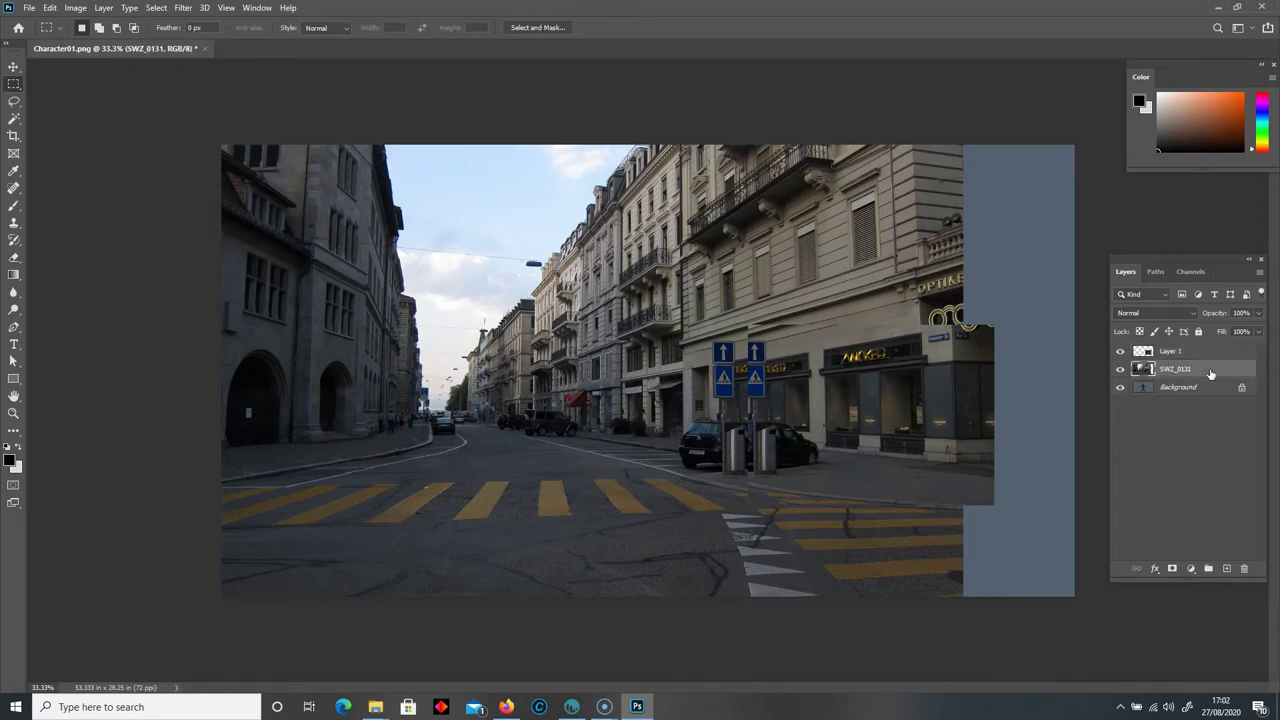
key("Delete")
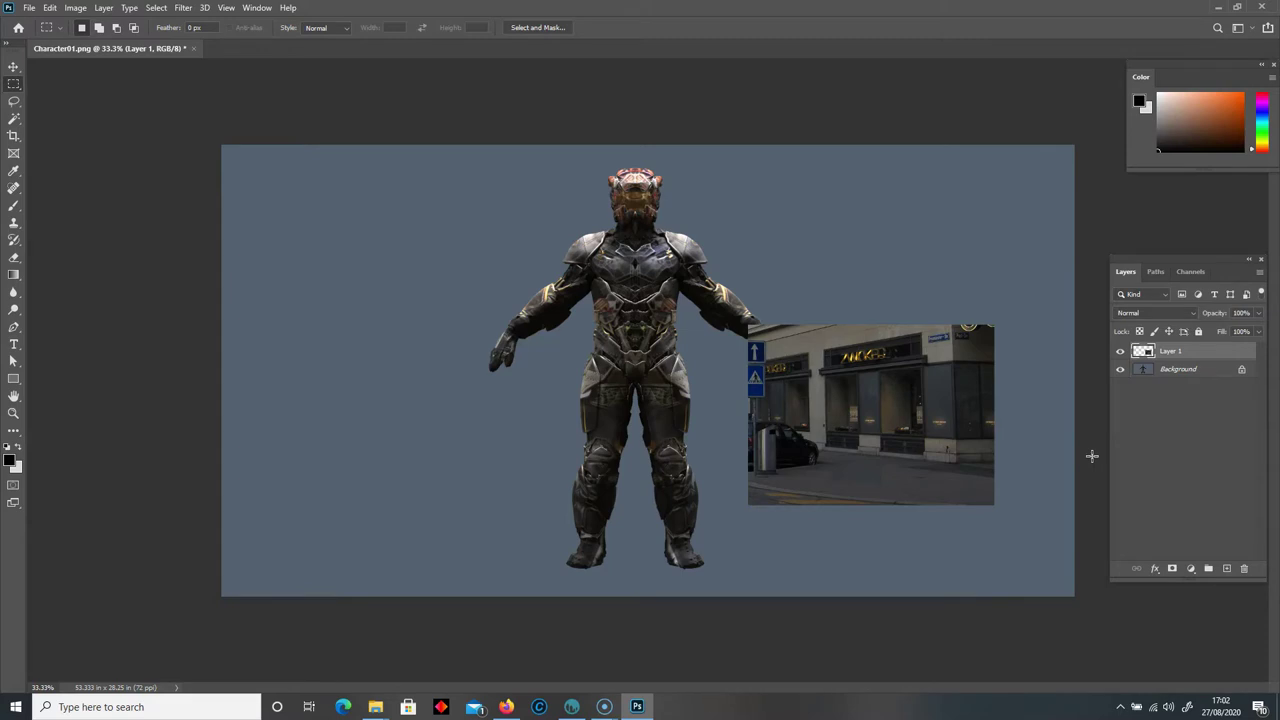
Scale up the pasted storefront layer with Free Transform and position it so that it fills the whole canvas.
left_click(50, 8)
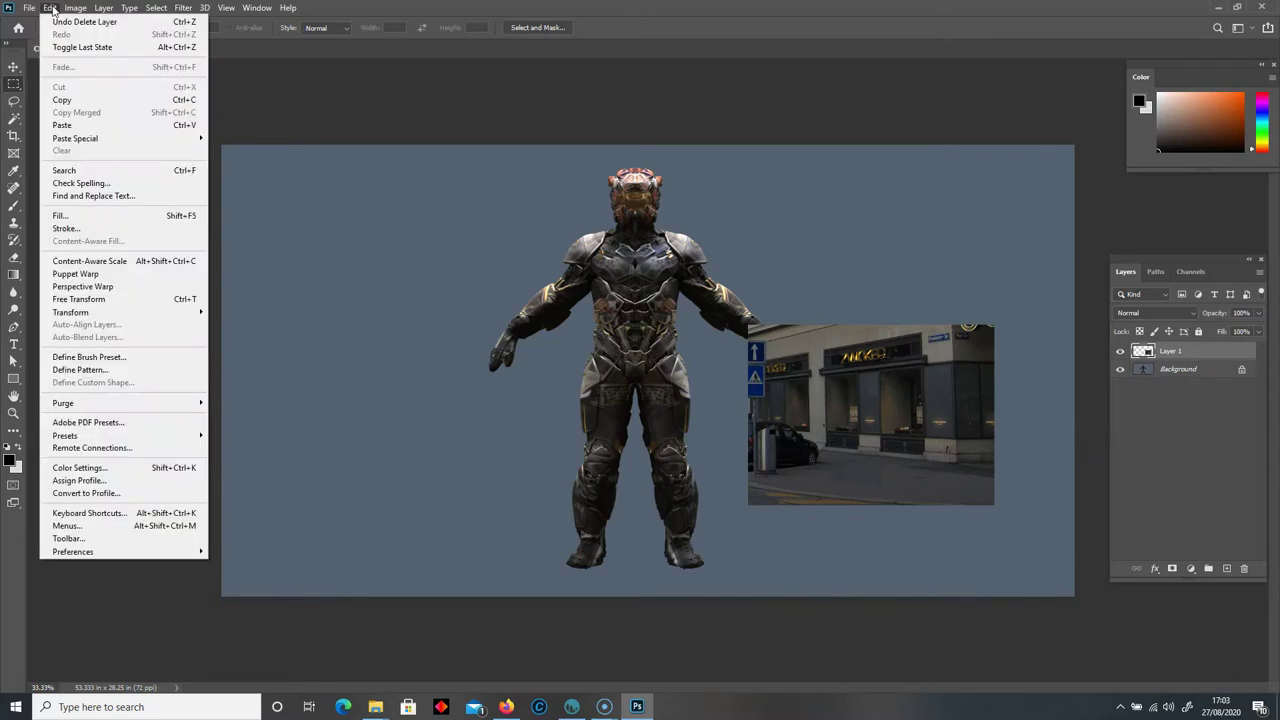
left_click(85, 299)
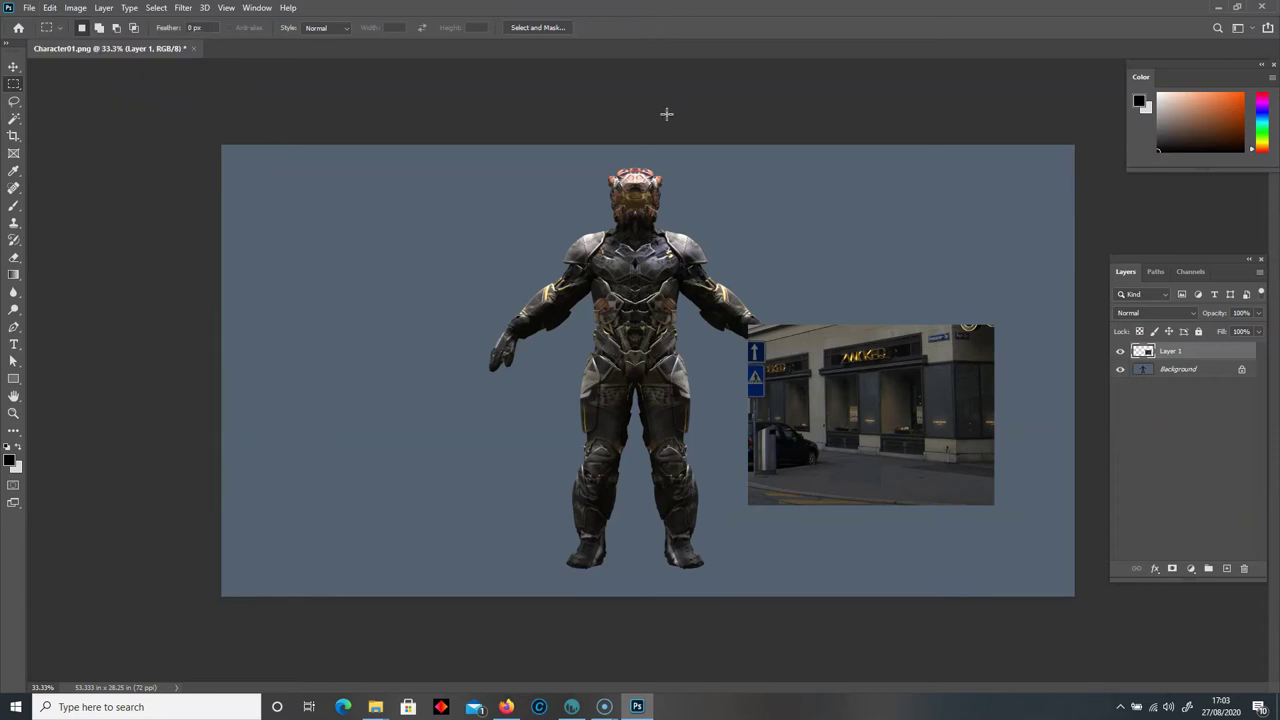
key("ctrl+t")
left_click_drag(745, 325, 189, 106)
left_click_drag(729, 407, 565, 568)
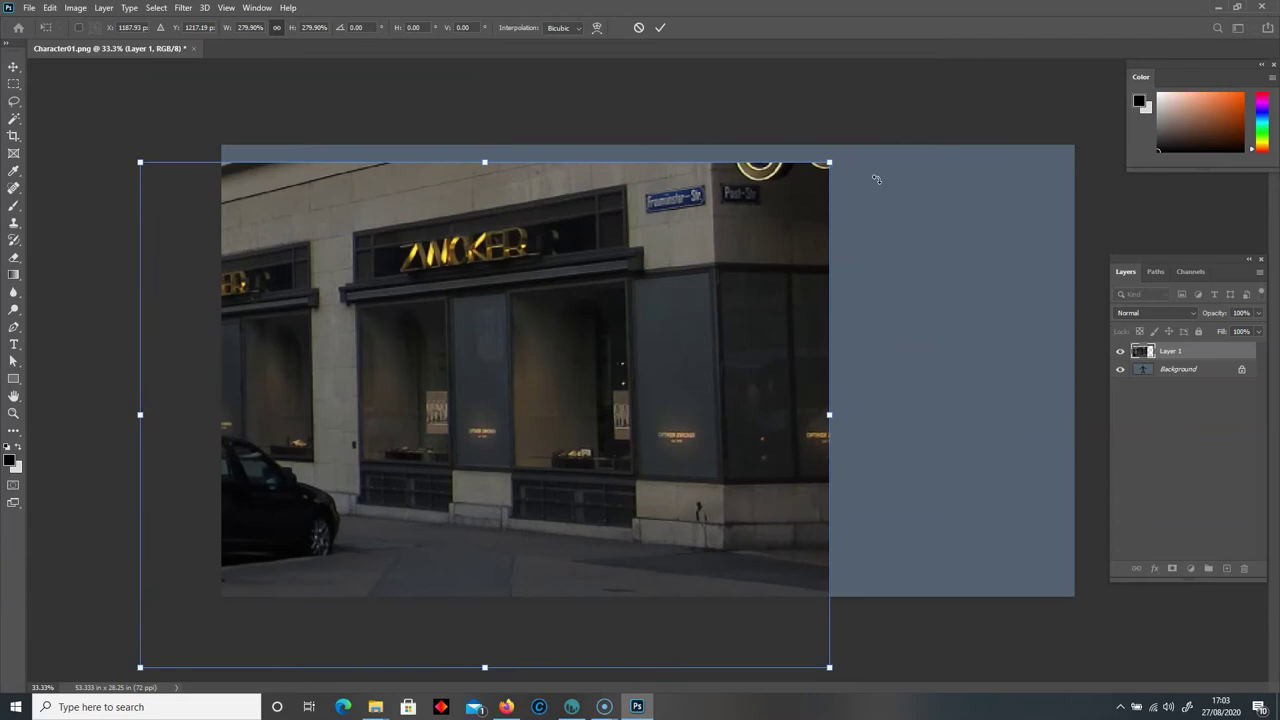
left_click_drag(831, 164, 1014, 71)
left_click_drag(778, 267, 866, 240)
key("ctrl+minus")
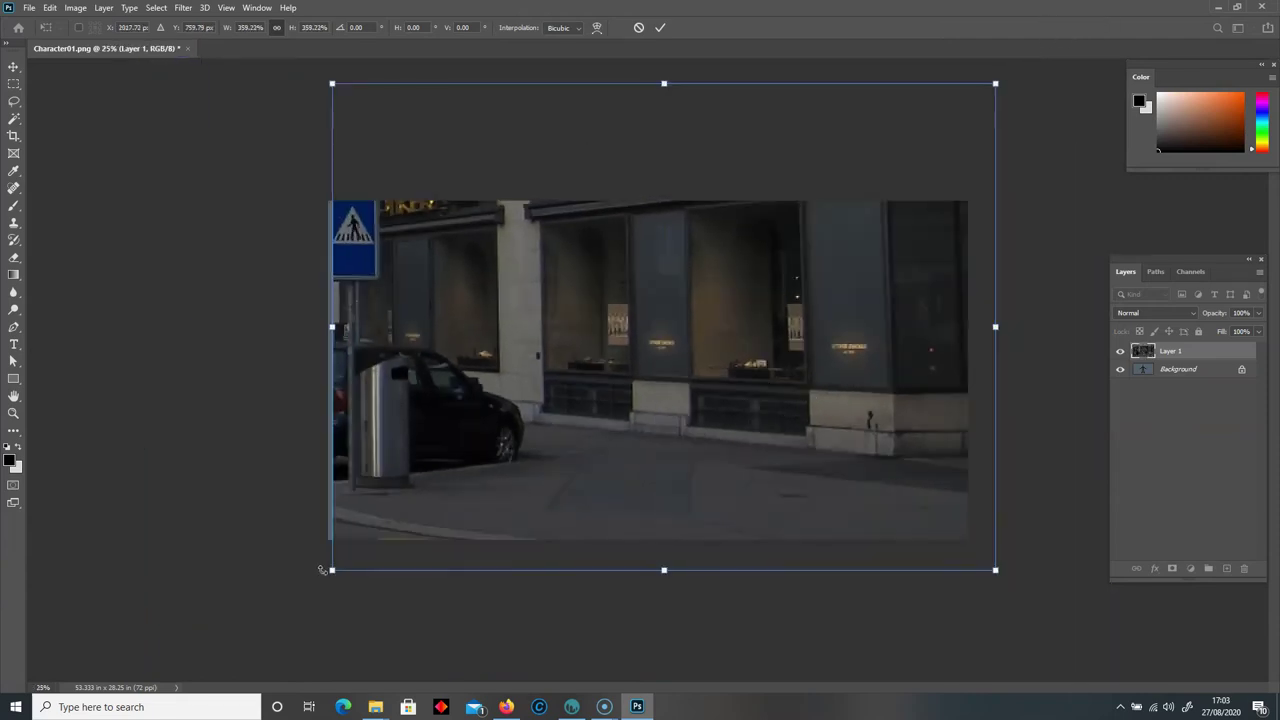
left_click_drag(313, 578, 310, 583)
mouse_move(517, 414)
left_mouse_down()
mouse_move(473, 408)
mouse_move(495, 412)
left_mouse_up()
key("Return")
key("m")
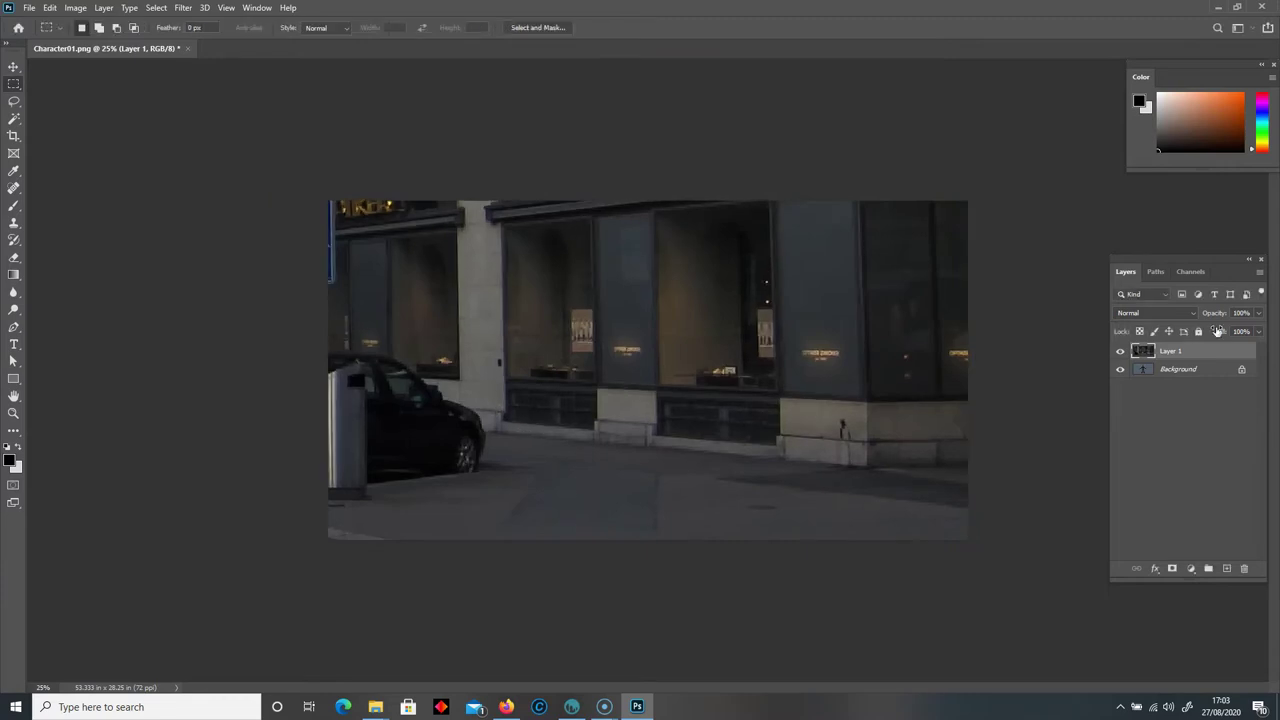
Hide the storefront layer and convert the locked Background into a regular layer named Layer 0.
left_click(1120, 351)
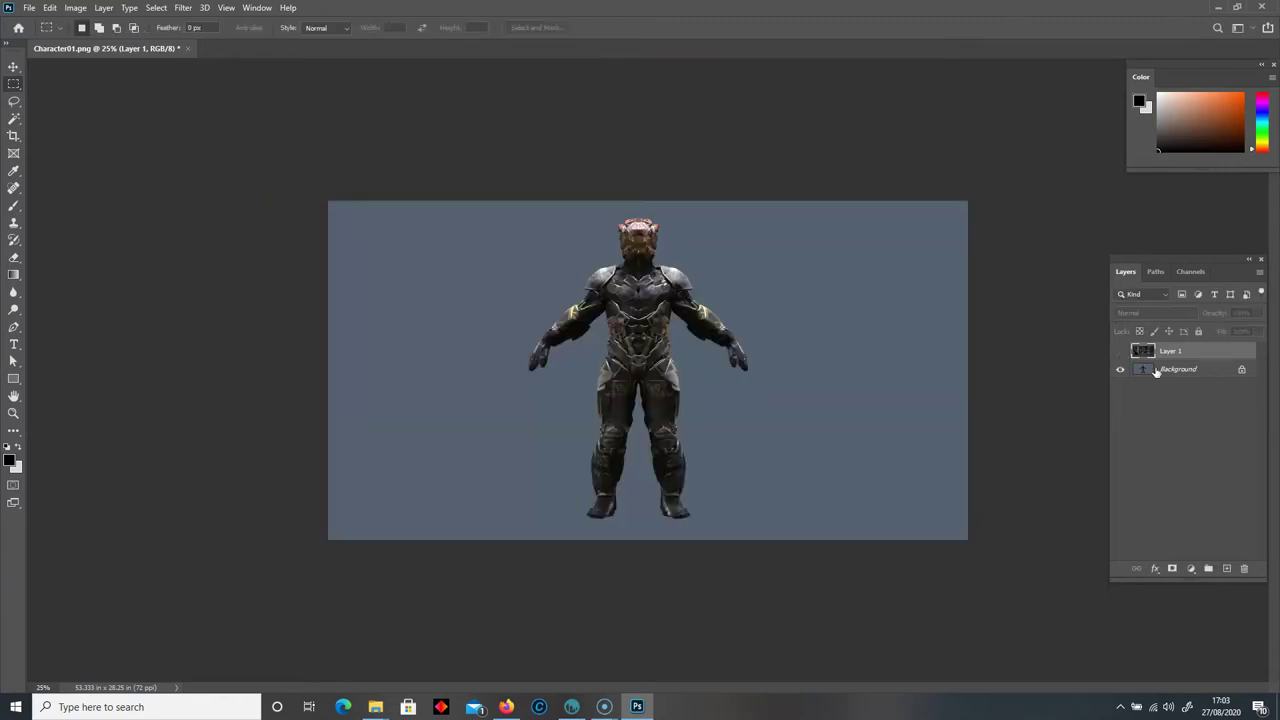
left_click(1196, 372)
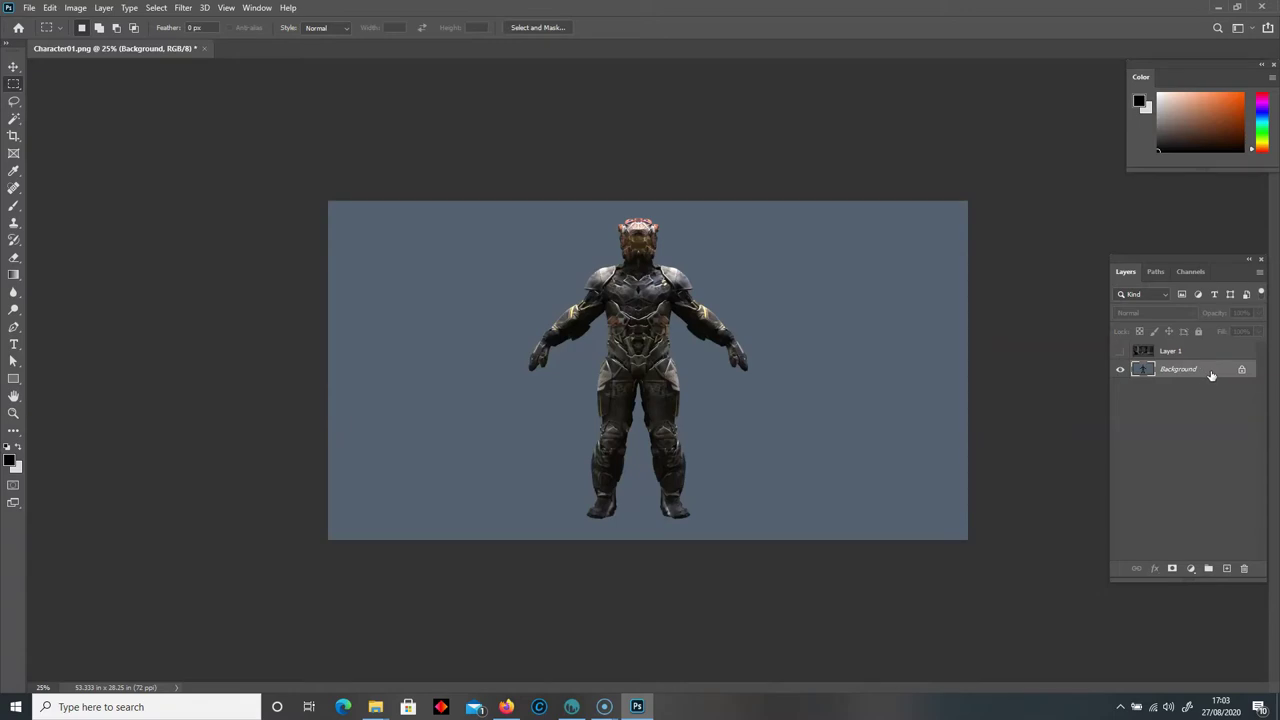
key("ctrl+plus")
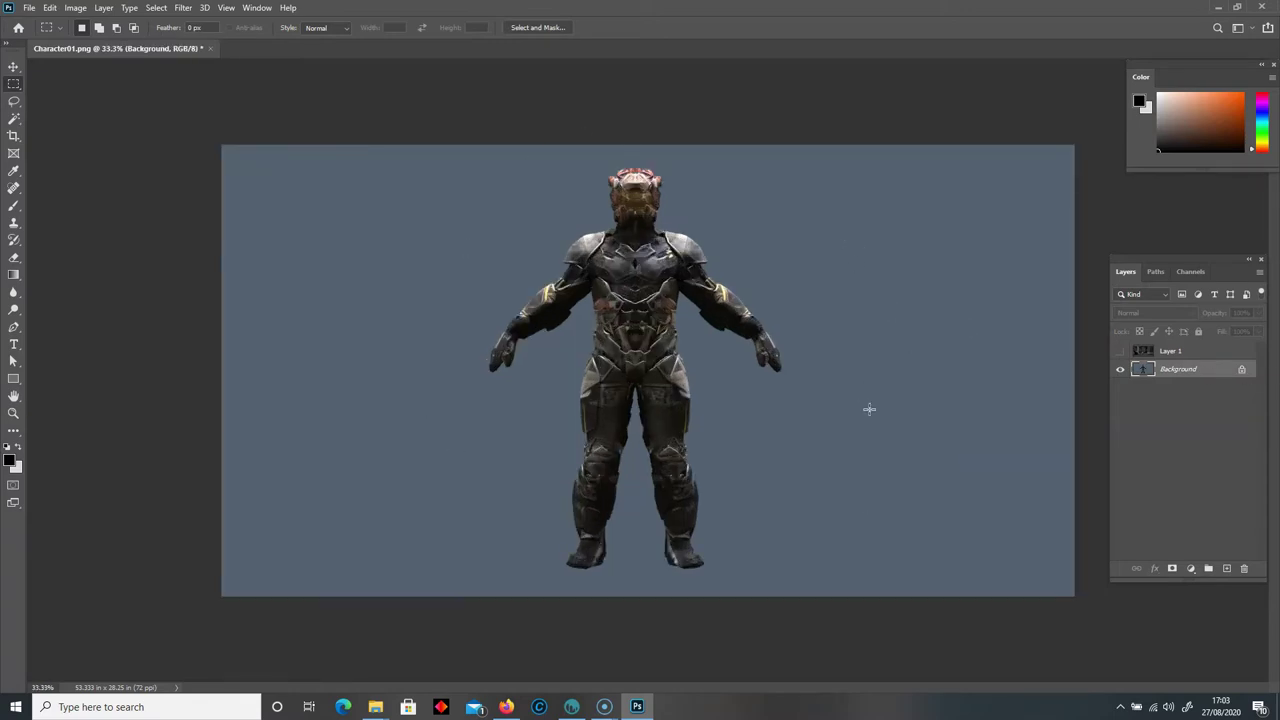
double_click(1217, 374)
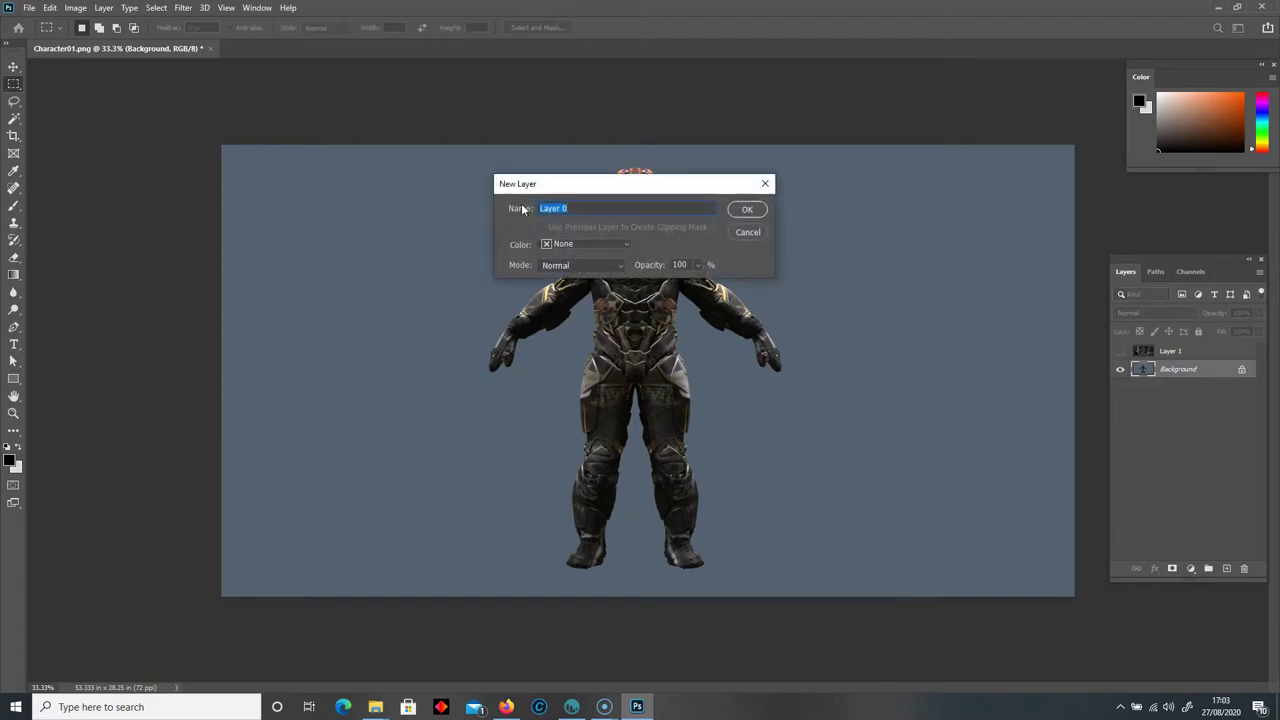
left_click(747, 210)
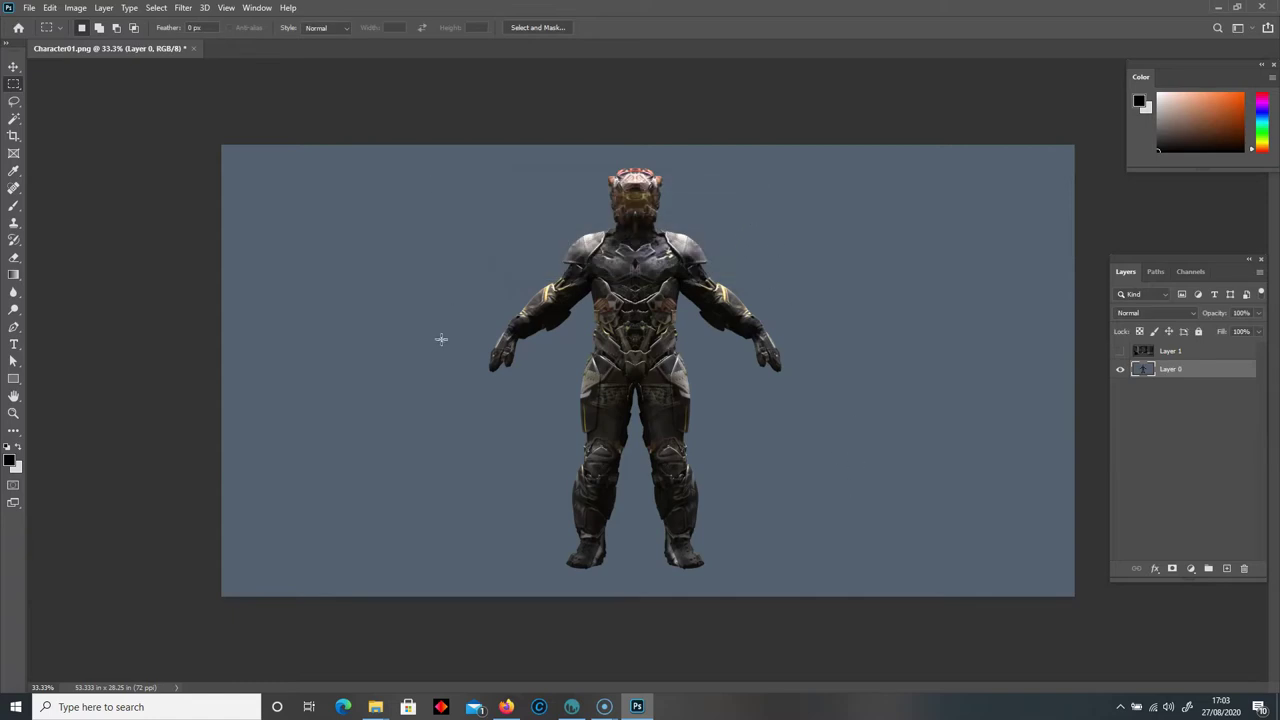
Remove the flat blue backdrop around the armoured character using the Magic Wand at tolerance 15, and clear the selection.
left_click(12, 119)
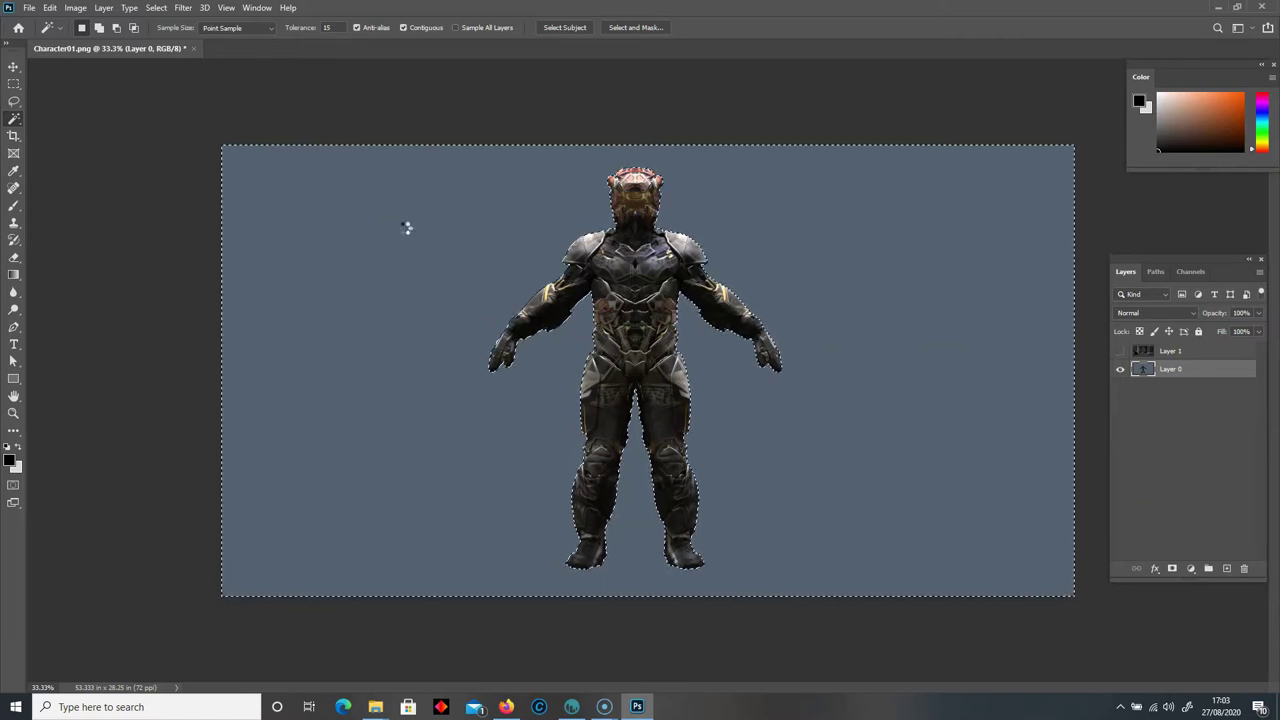
key("Delete")
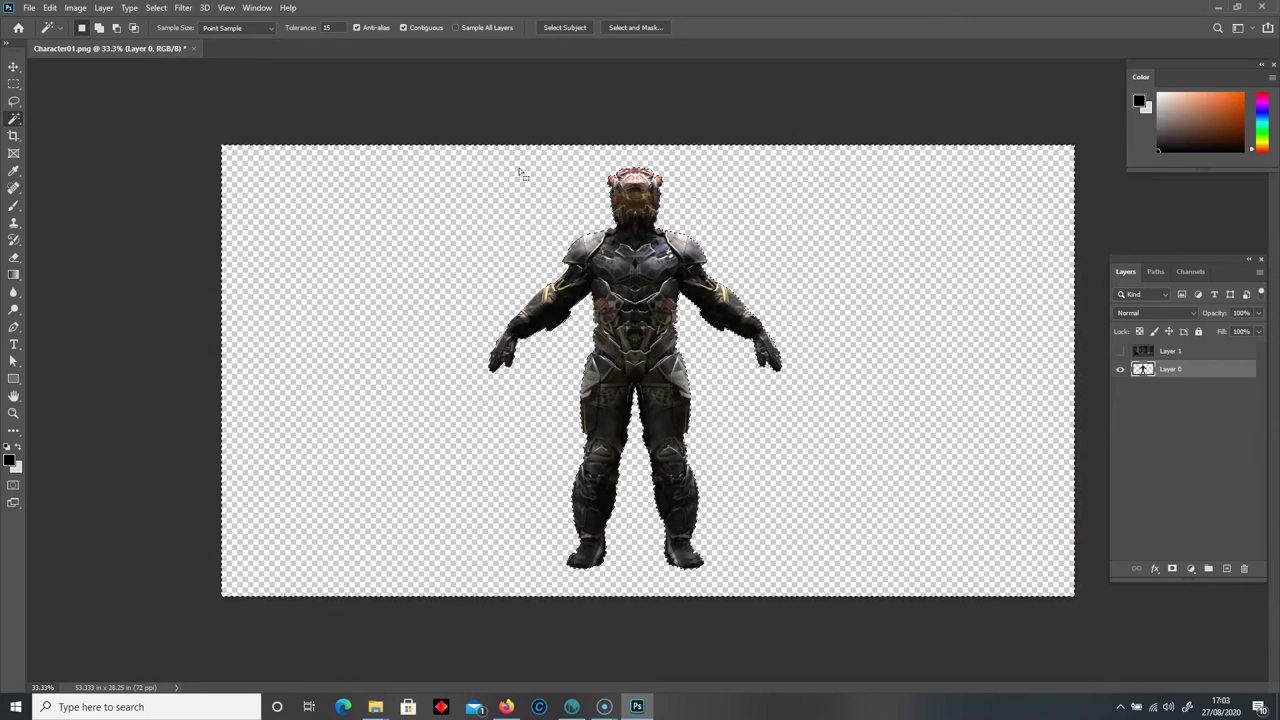
left_click(125, 217)
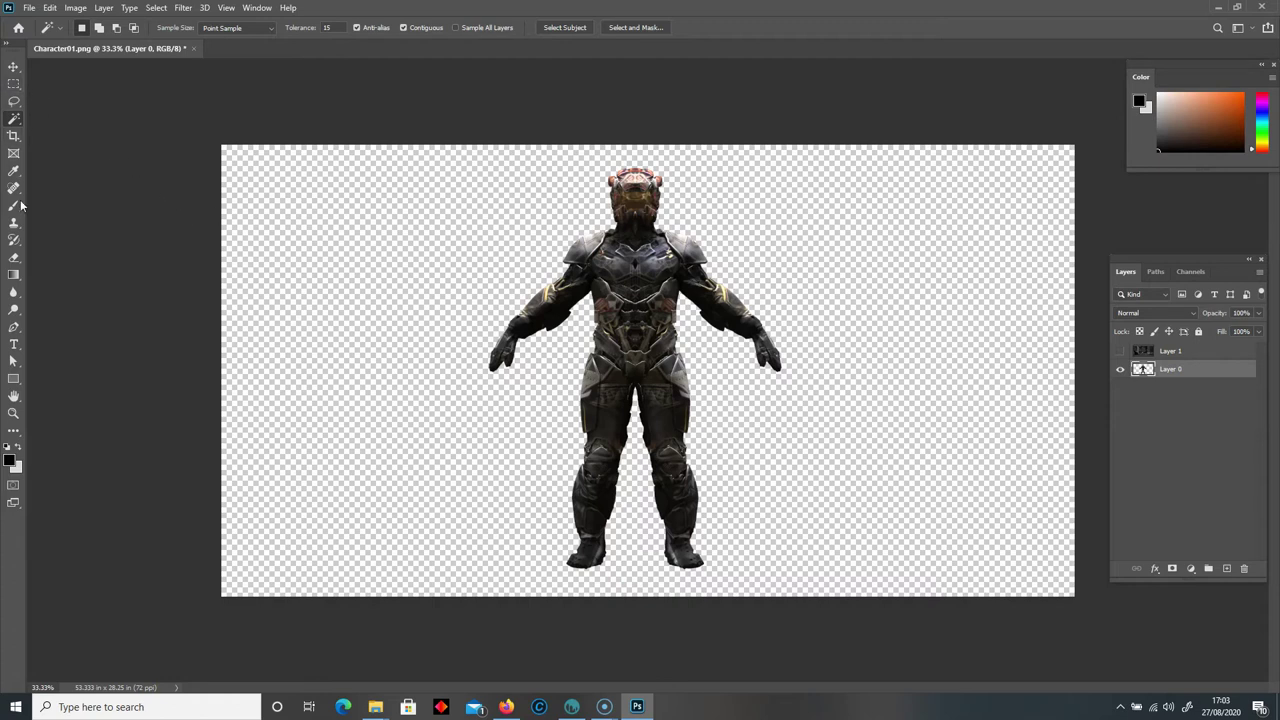
left_click(14, 84)
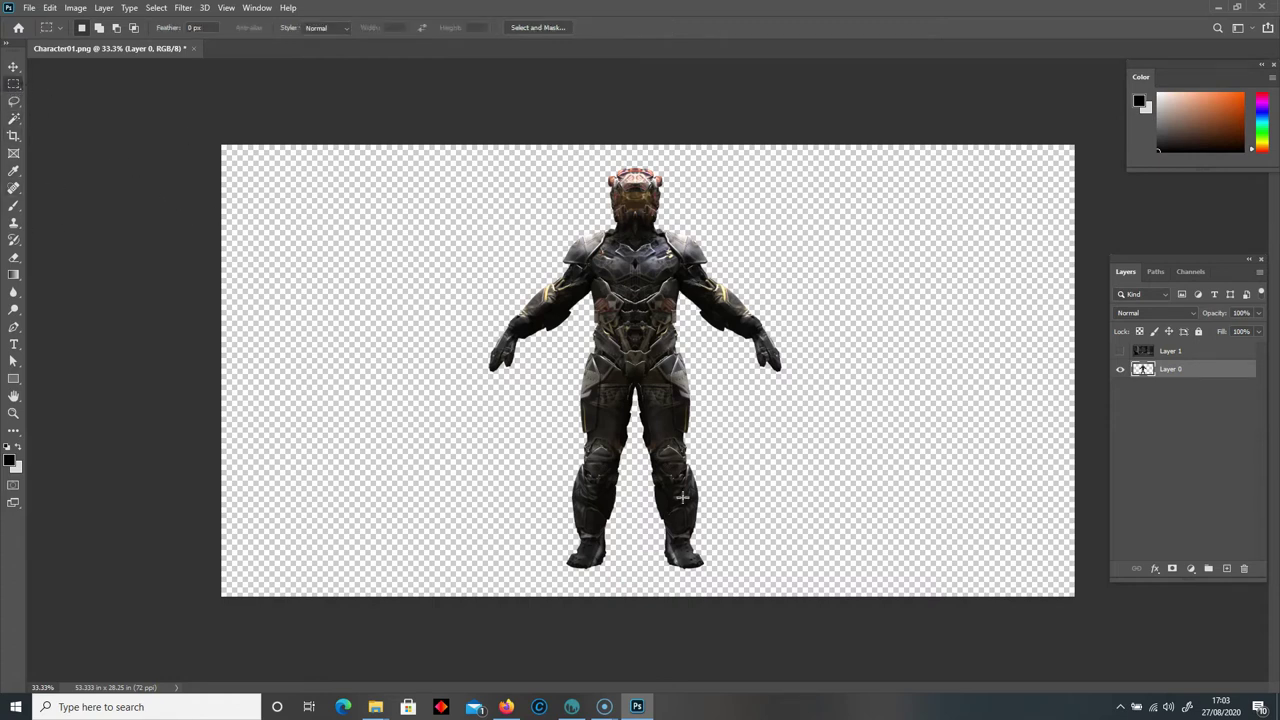
Examine the cut-out edges of the character up close at 100% magnification.
key("ctrl+plus")
key("ctrl+minus")
right_click(697, 327)
key("Escape")
key("ctrl+plus")
key("ctrl+plus")
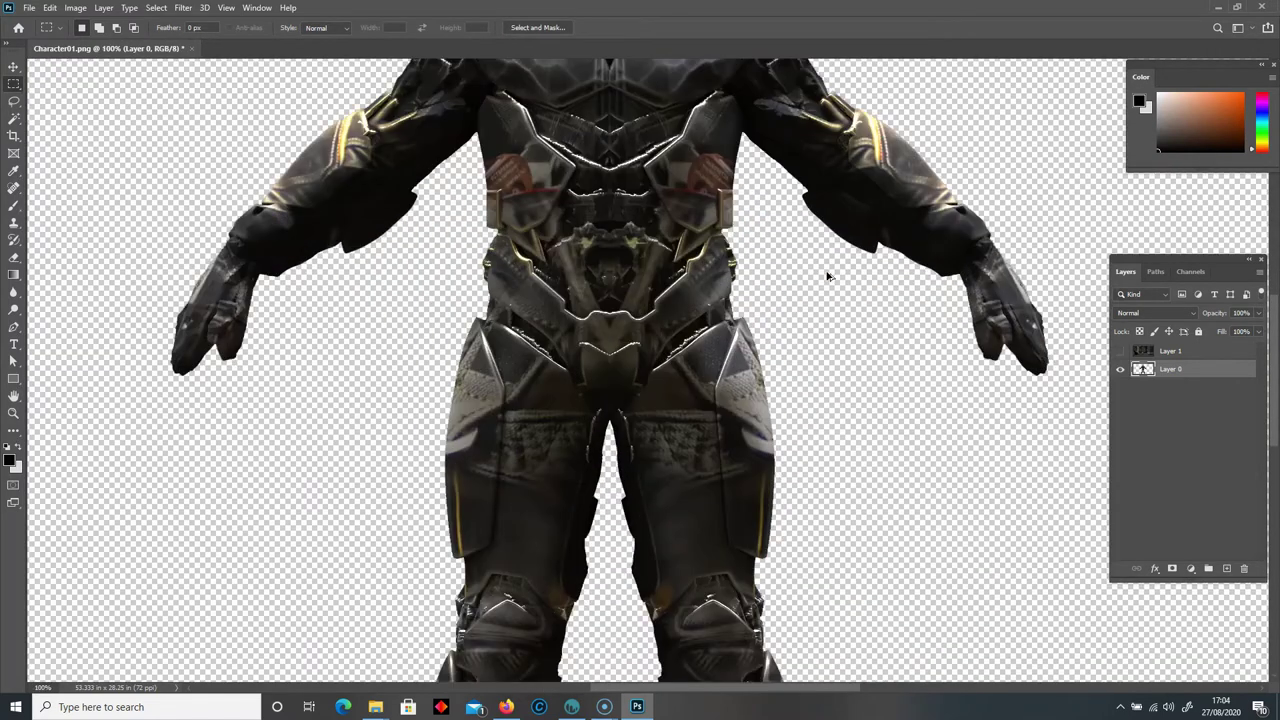
key("ctrl+minus")
key("ctrl+minus")
key("ctrl+minus")
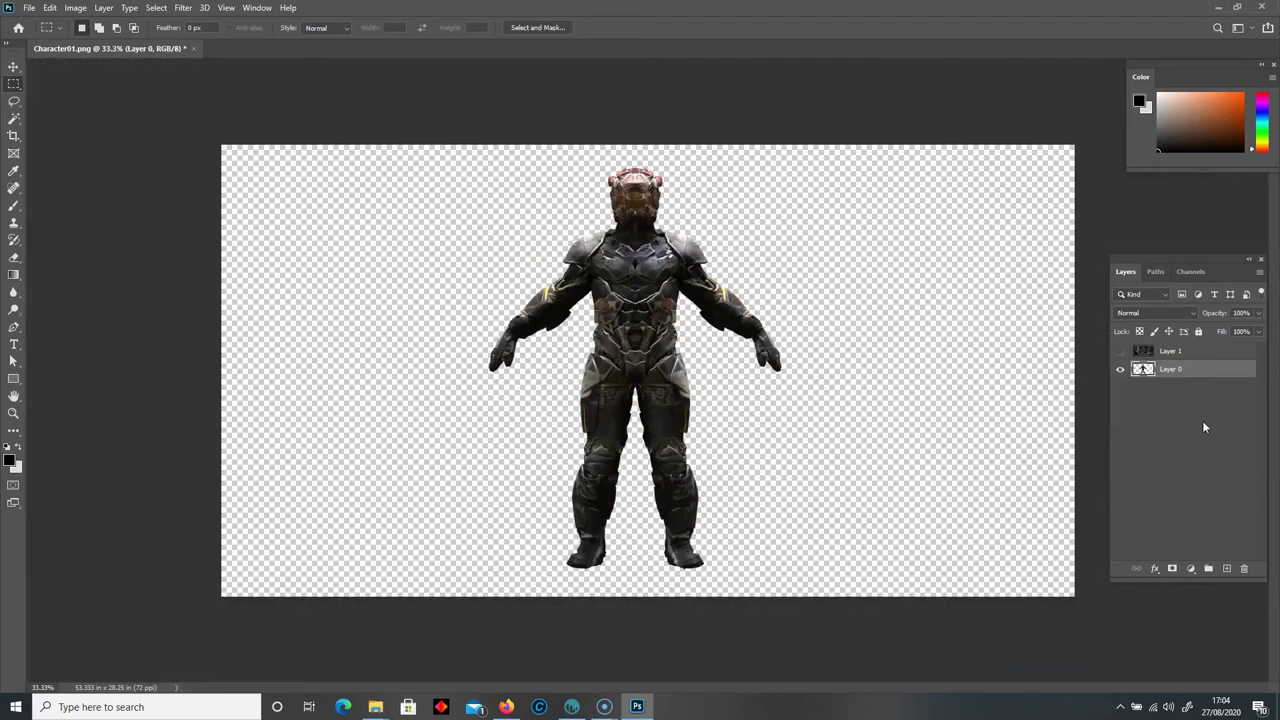
Show the storefront layer again and move it below the character layer.
left_click(1180, 352)
left_click(1120, 351)
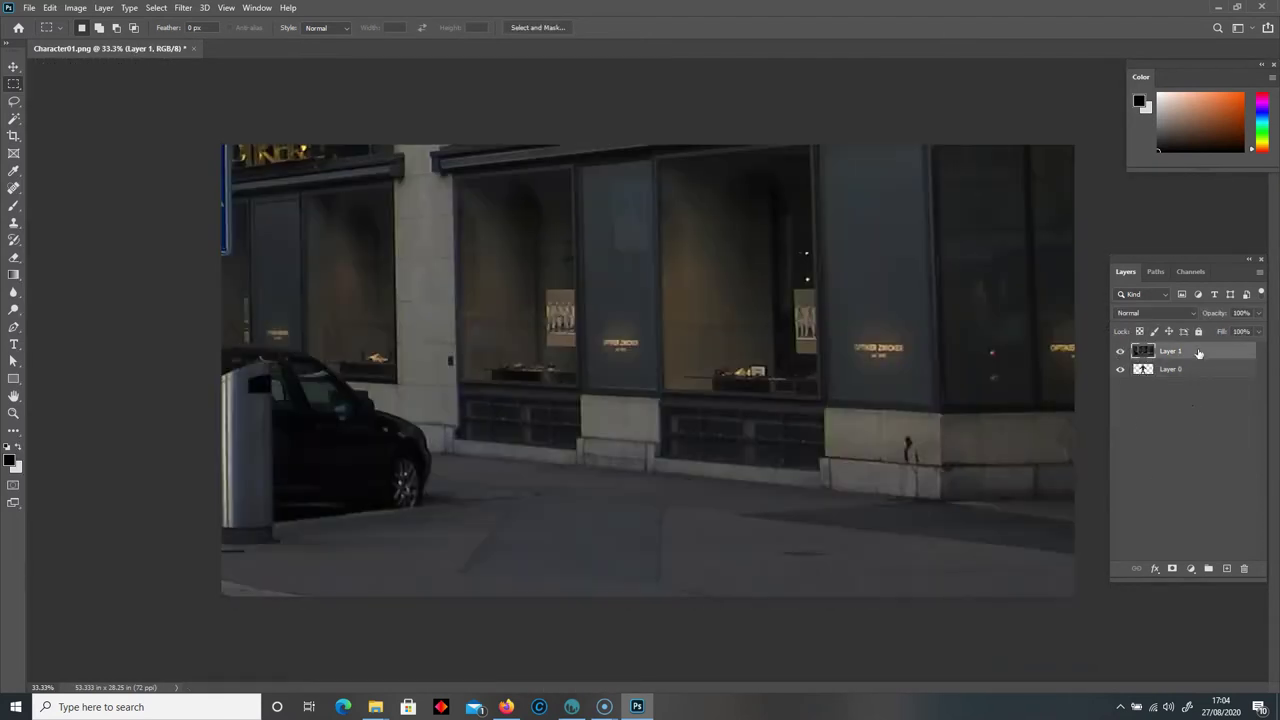
left_click_drag(1199, 352, 1200, 401)
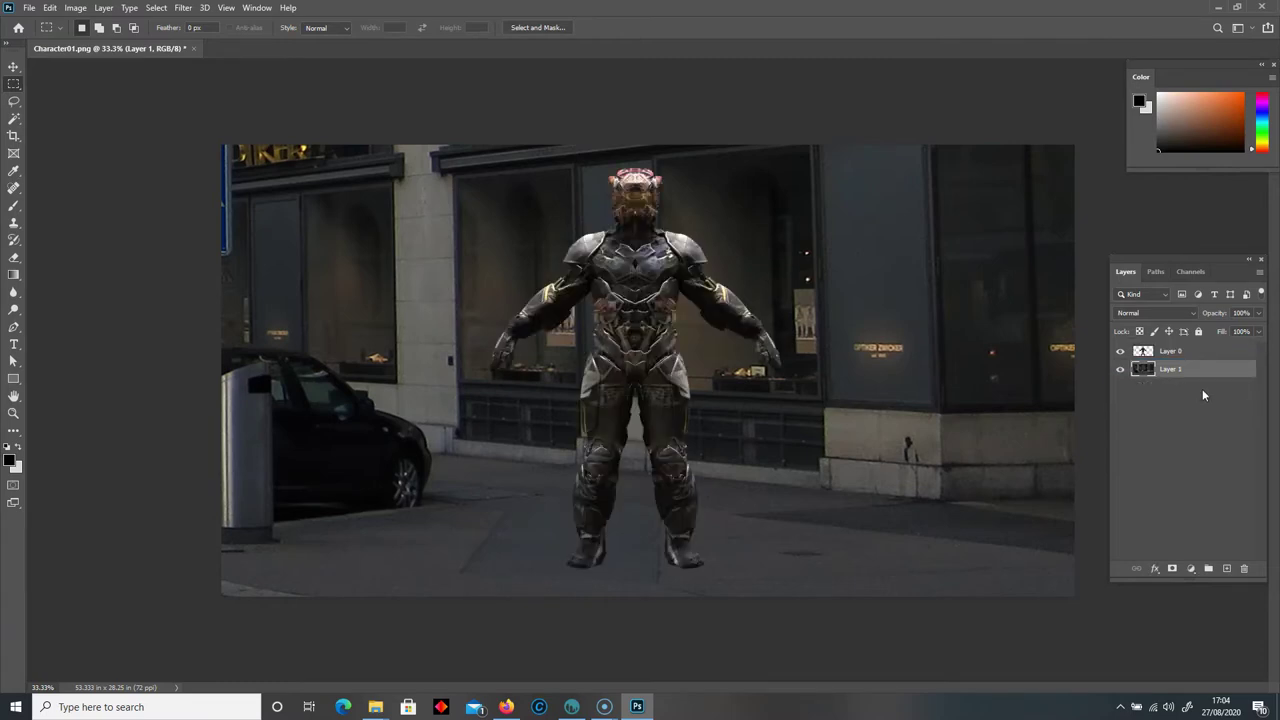
Try to enlarge the storefront layer to about 147% and reposition it behind the character.
left_click(14, 67)
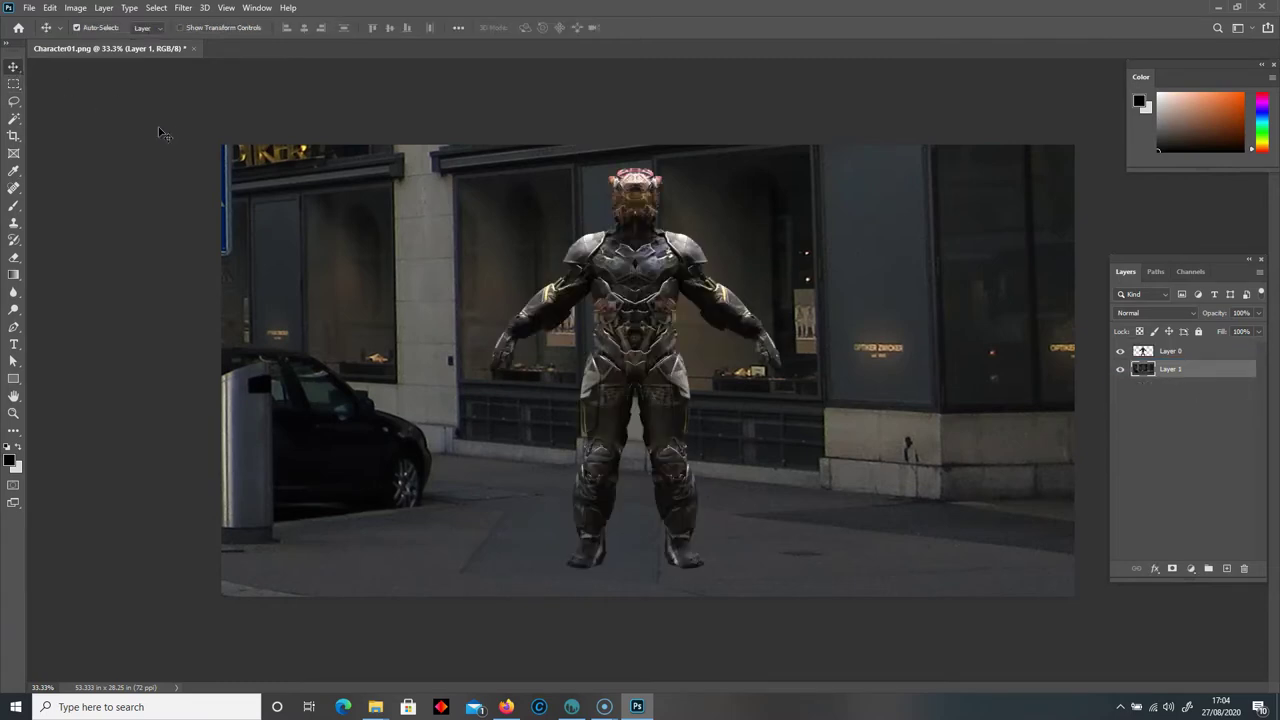
key("ctrl+minus")
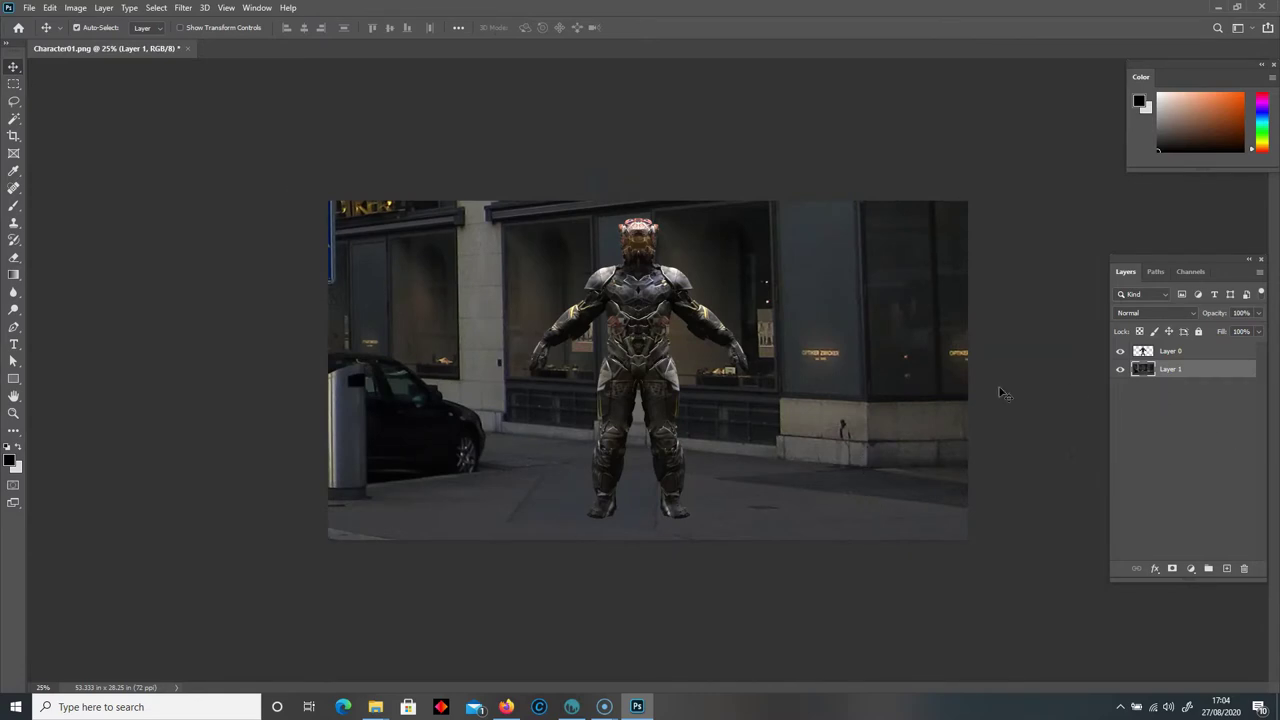
key("ctrl+t")
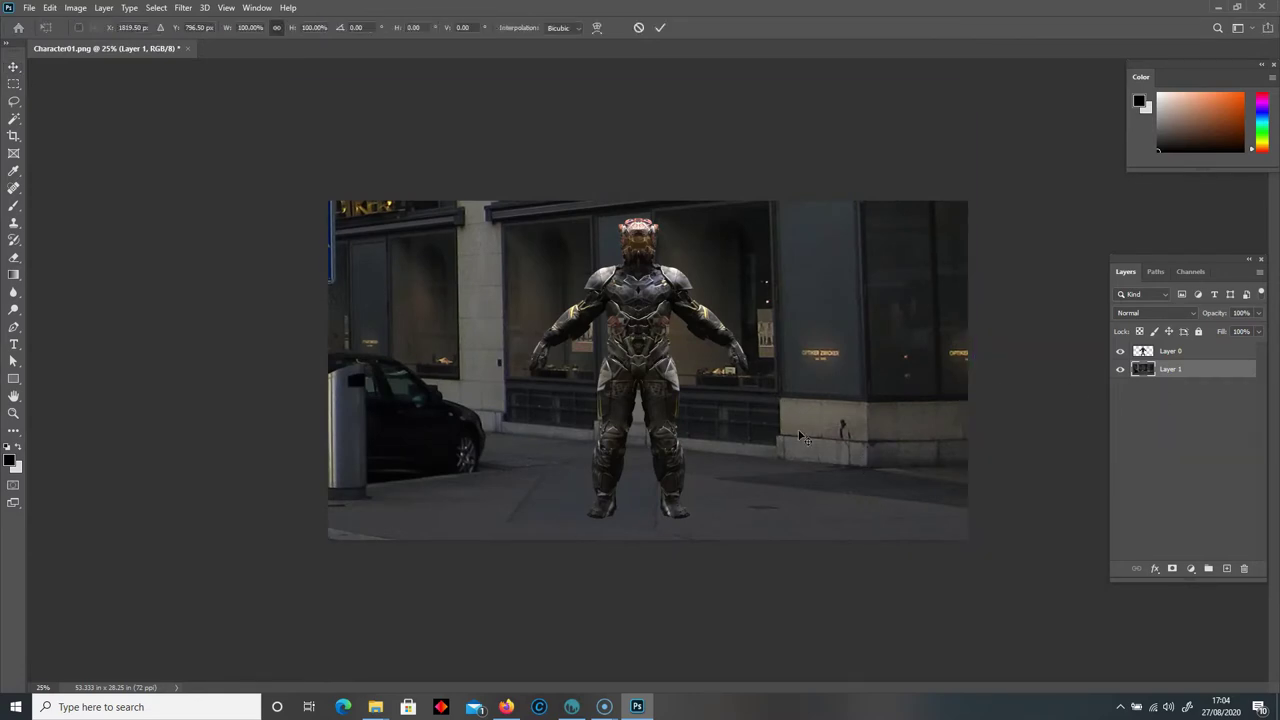
left_click_drag(288, 83, 88, 14)
left_click_drag(110, 584, 42, 613)
left_click_drag(541, 418, 572, 414)
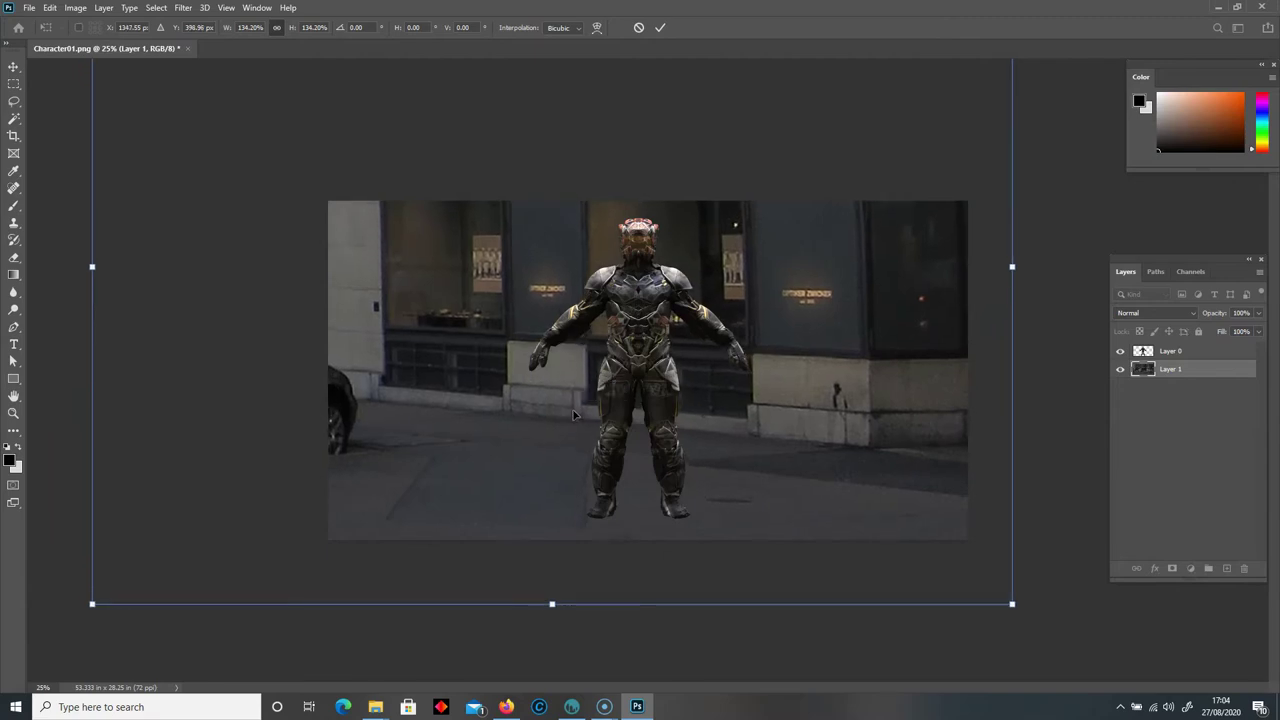
key("ctrl+minus")
key("ctrl+minus")
left_click_drag(830, 486, 879, 516)
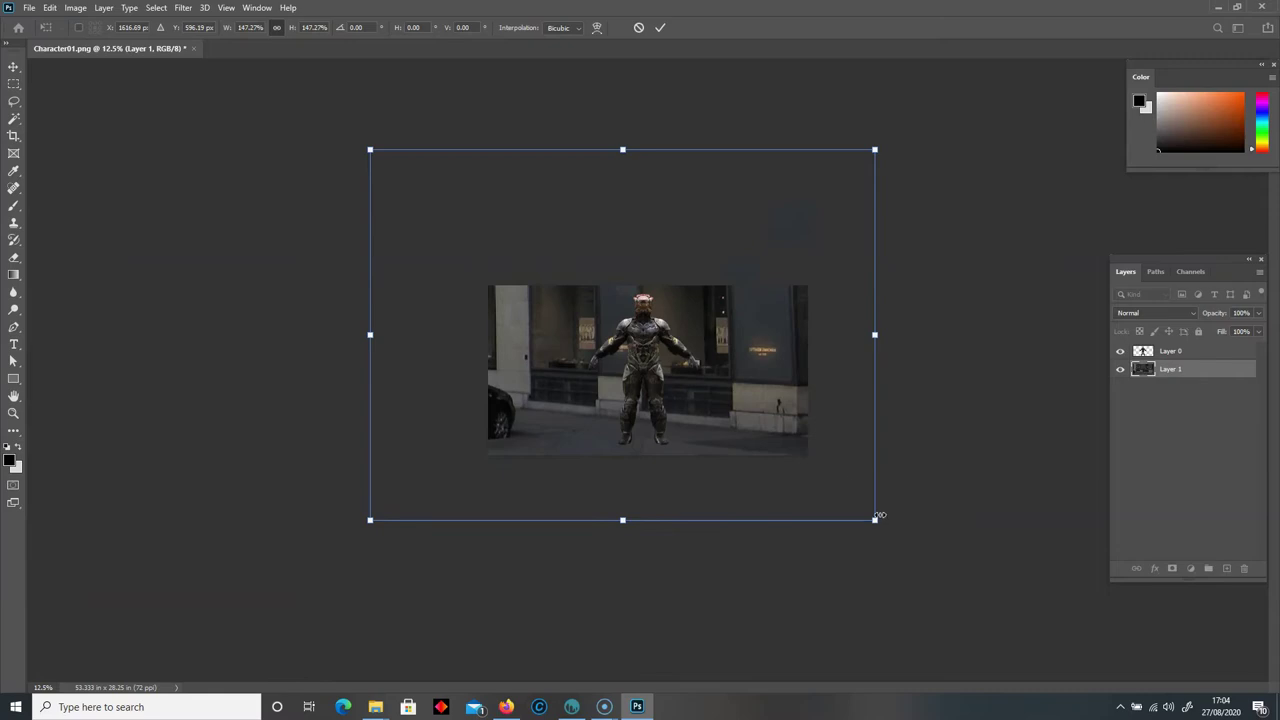
left_click_drag(715, 406, 674, 386)
key("Return")
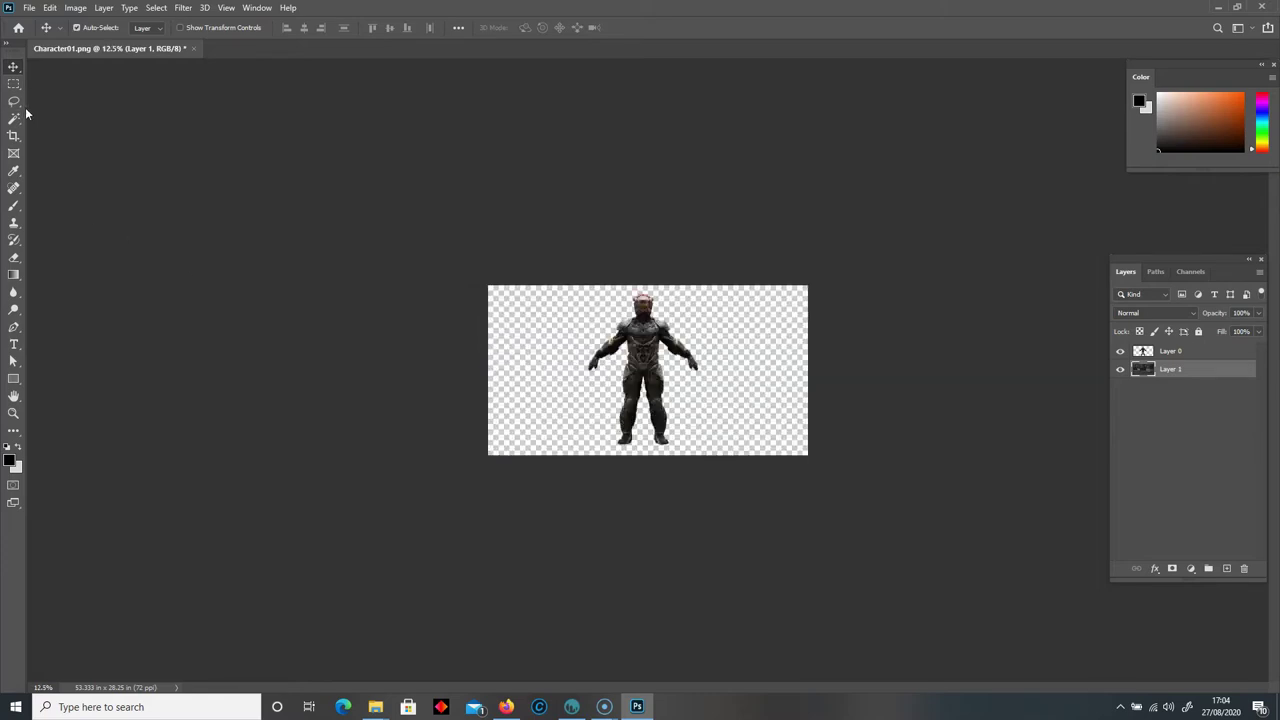
Try a rectangular selection over most of the storefront layer, and clear the selection.
key("ctrl+plus")
key("ctrl+plus")
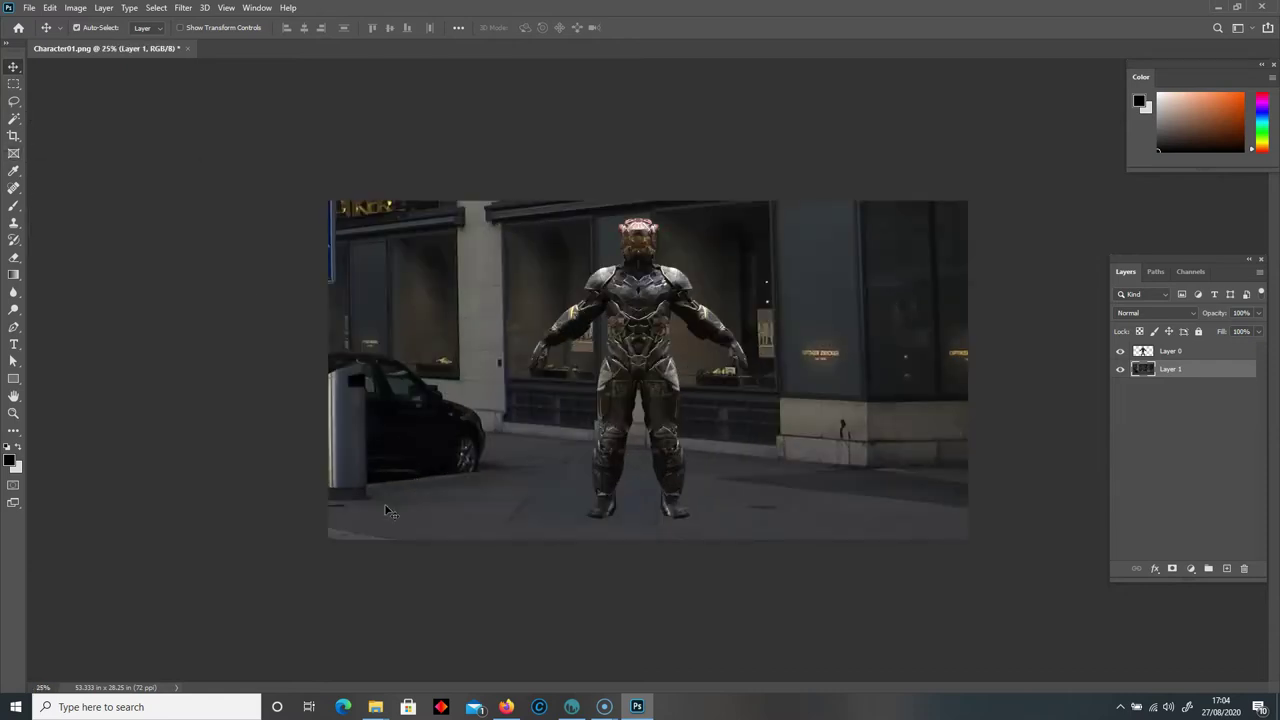
key("ctrl+plus")
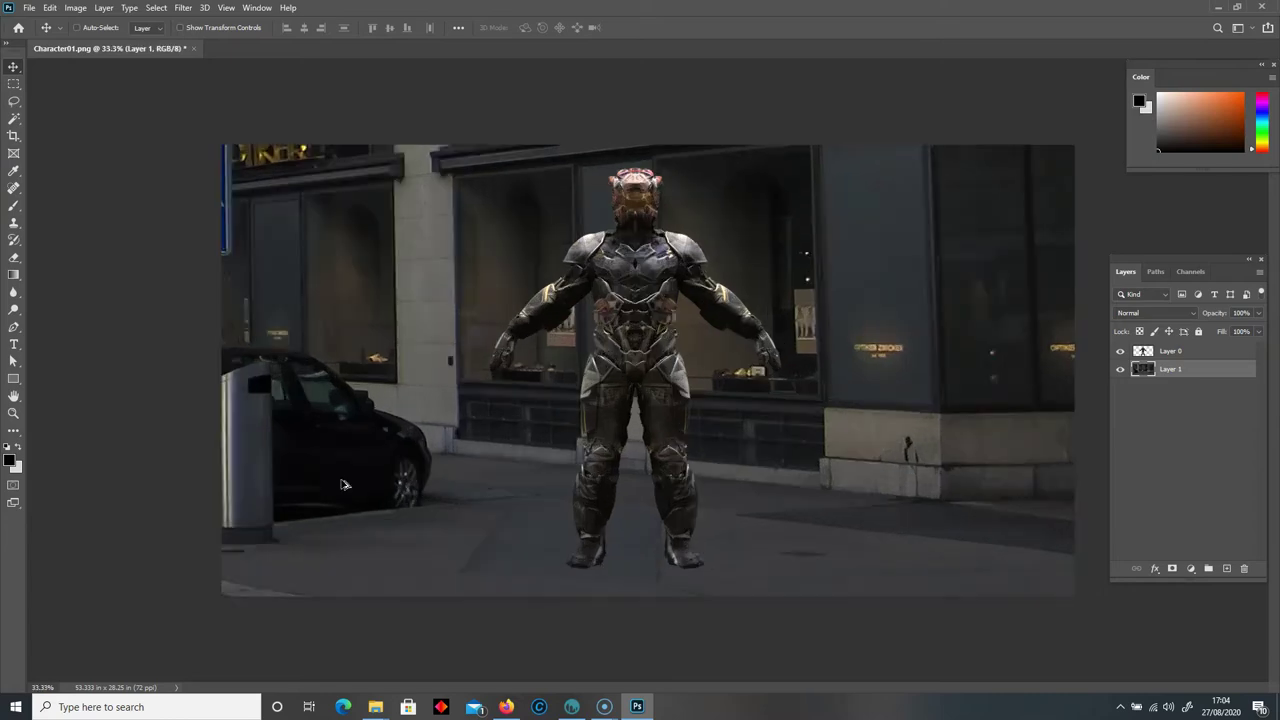
left_click(14, 84)
left_click_drag(175, 103, 984, 600)
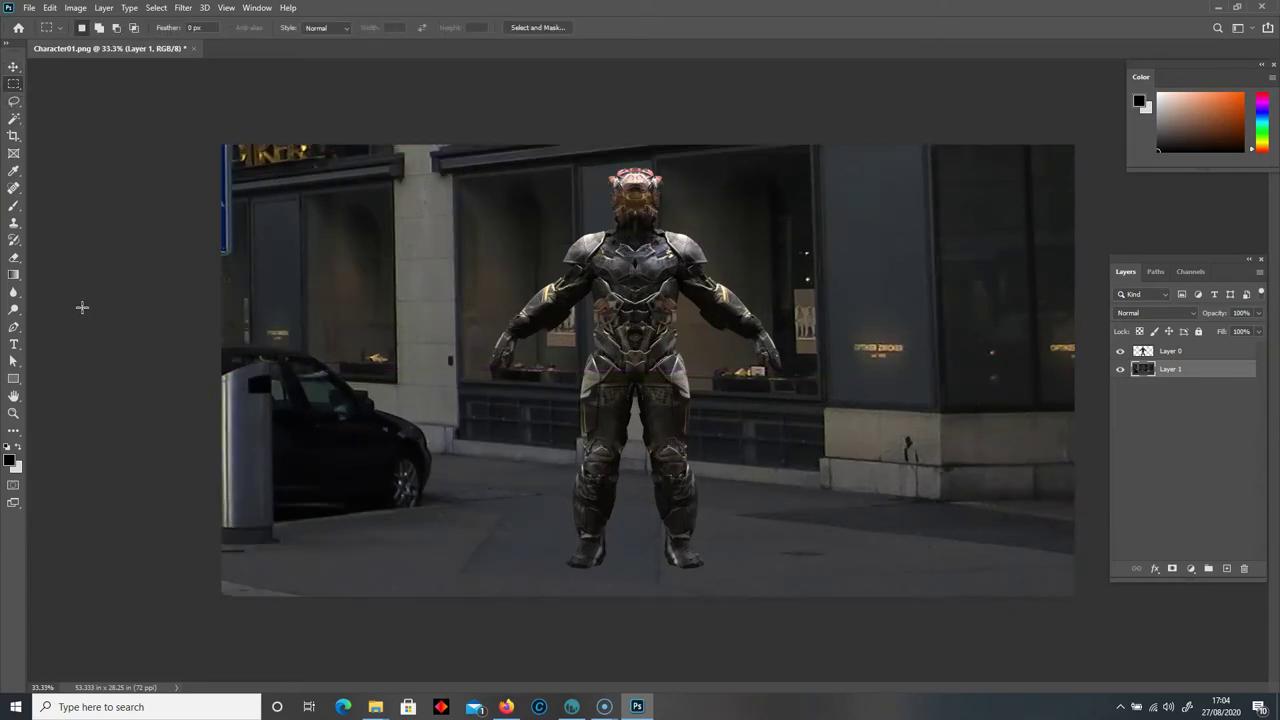
key("ctrl+z")
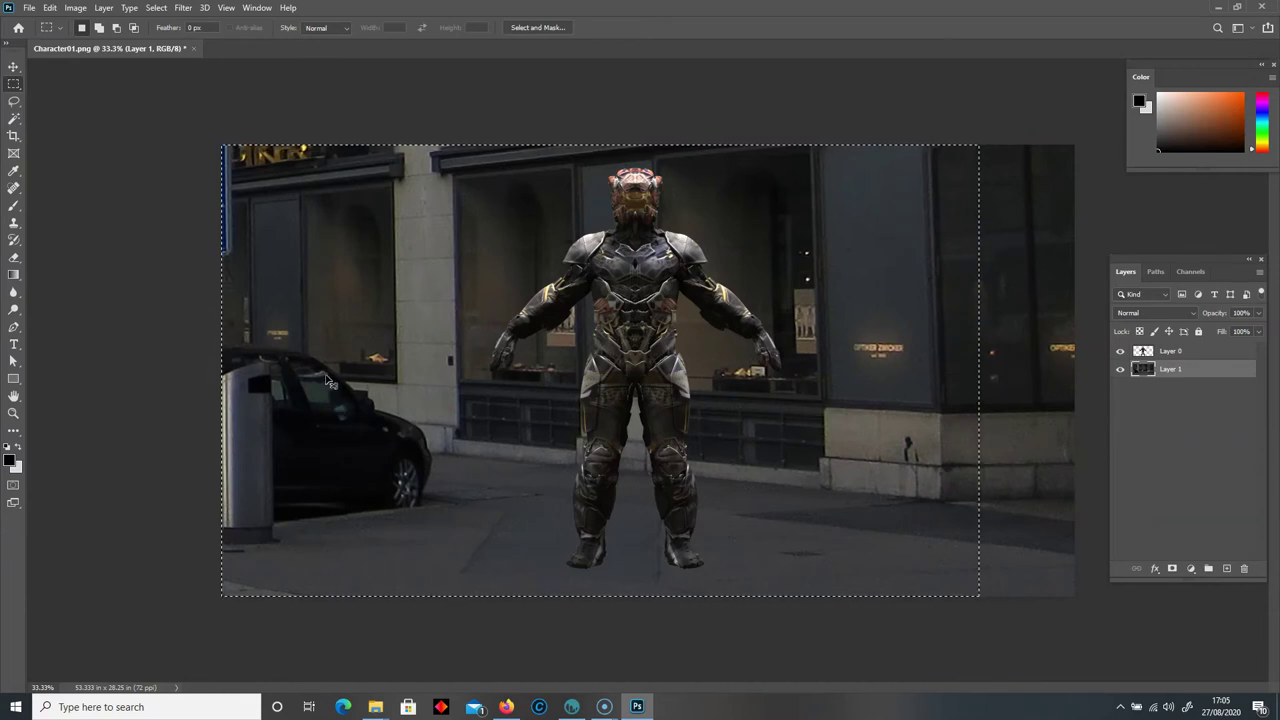
left_click(126, 329)
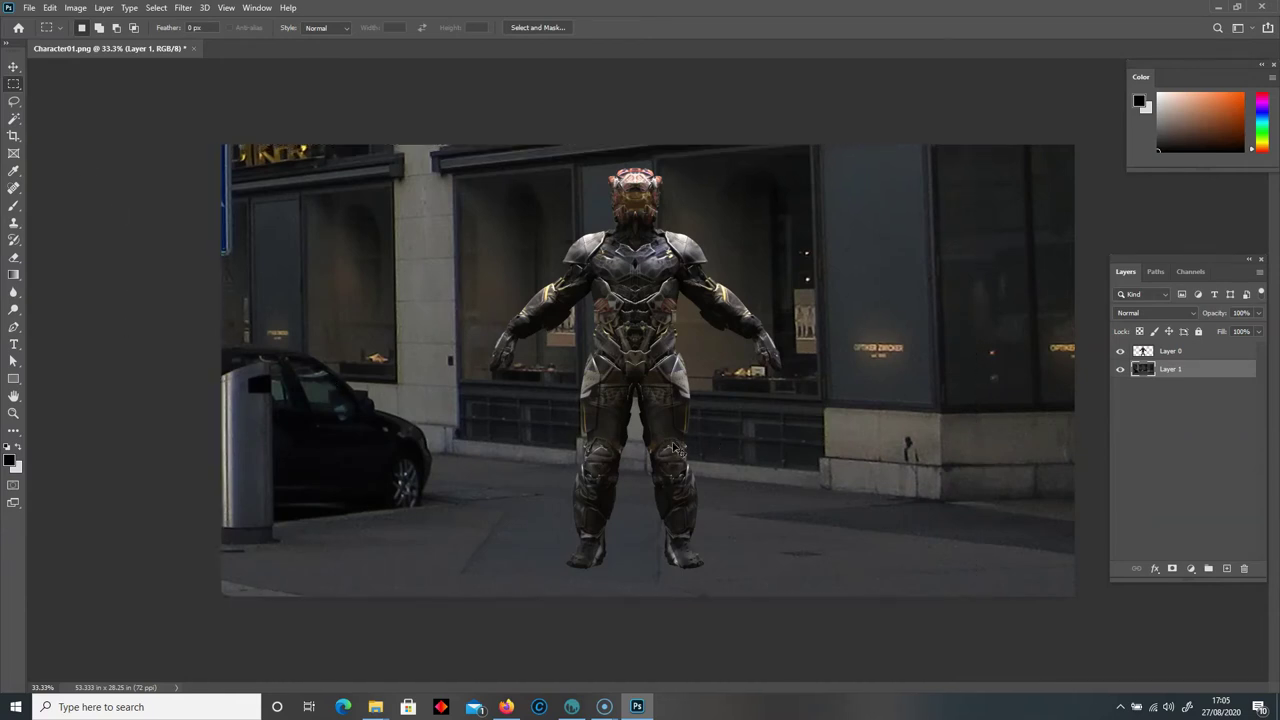
Enlarge the storefront layer to about 140% and shift it so the shop corner and pavement fill the canvas behind the character.
key("ctrl+t")
left_click_drag(33, 694, 56, 700)
key("ctrl+minus")
key("ctrl+minus")
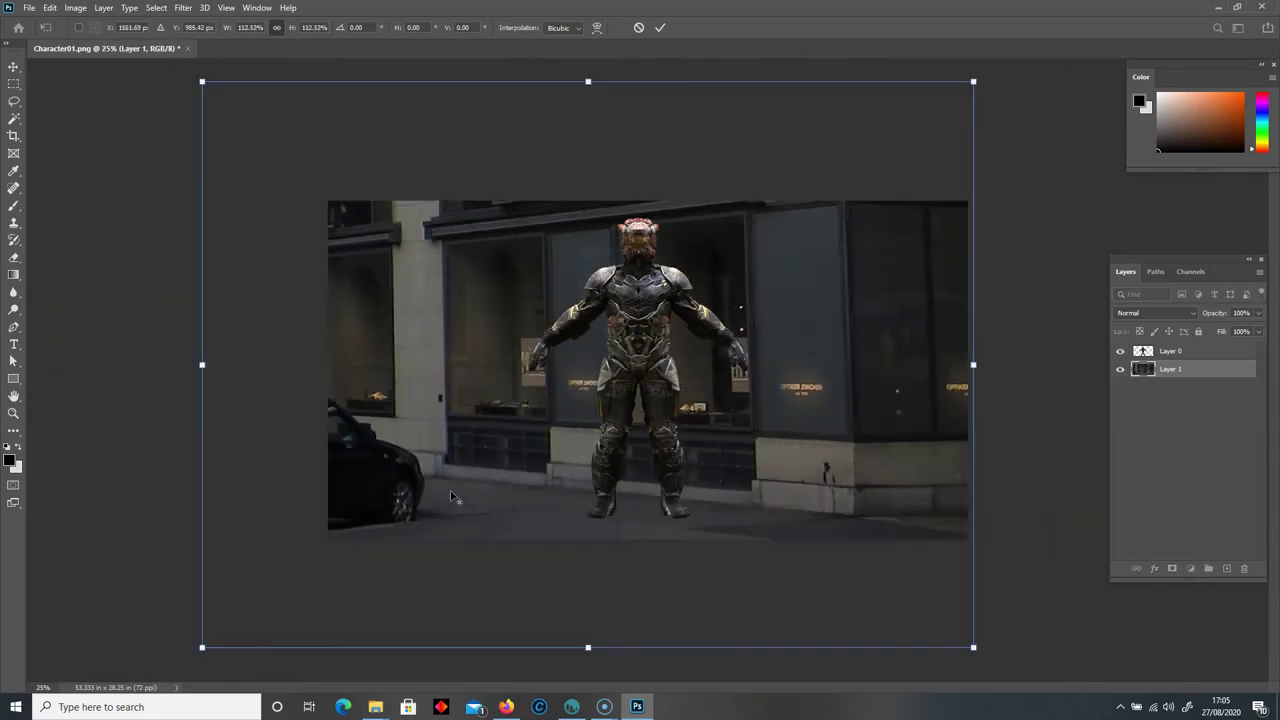
left_click_drag(866, 178, 995, 88)
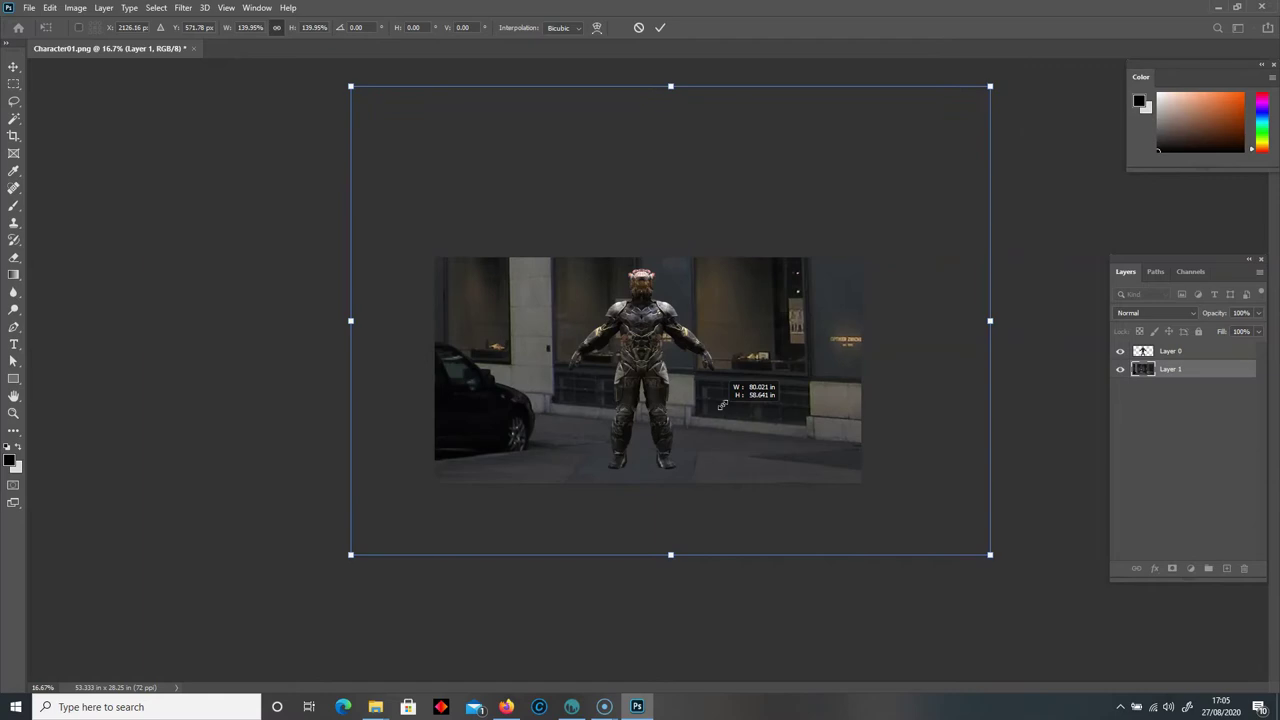
left_click_drag(668, 408, 616, 410)
key("Return")
Trim the oversized storefront to the canvas by selecting the whole canvas area and replacing Layer 1 with a copied Layer 2.
key("m")
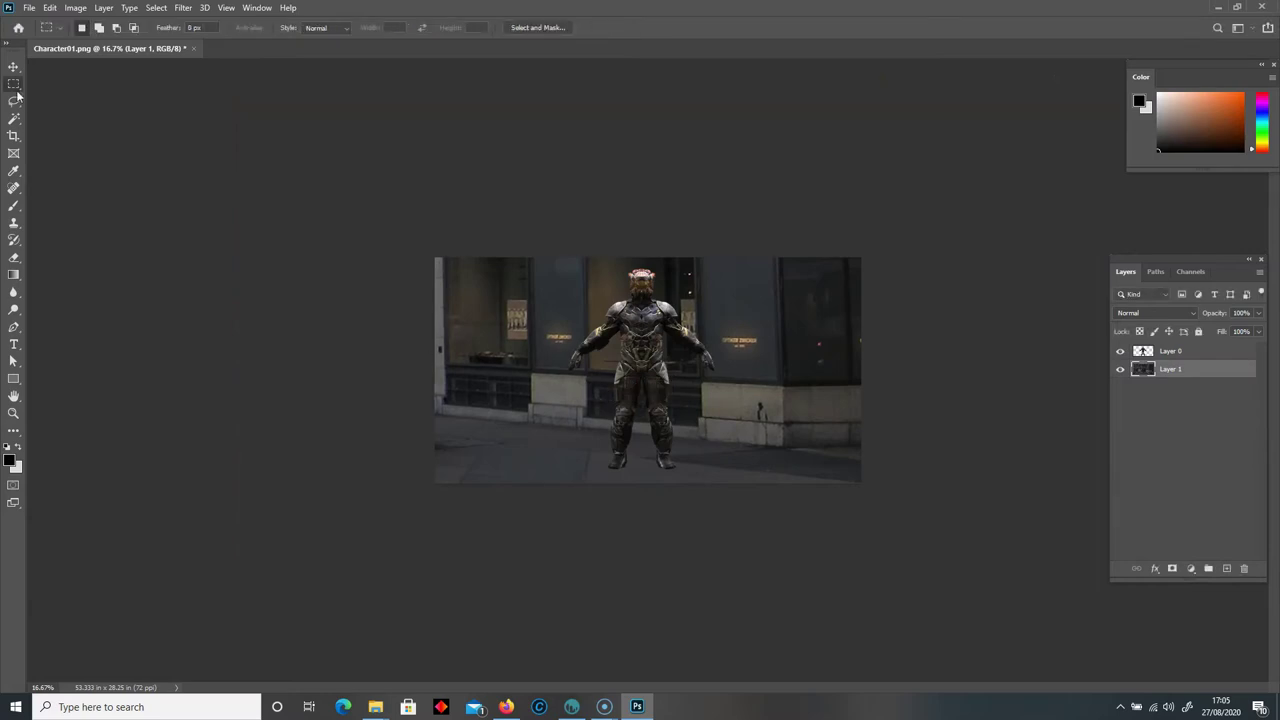
left_click_drag(371, 217, 906, 534)
key("ctrl+j")
key("ctrl+e")
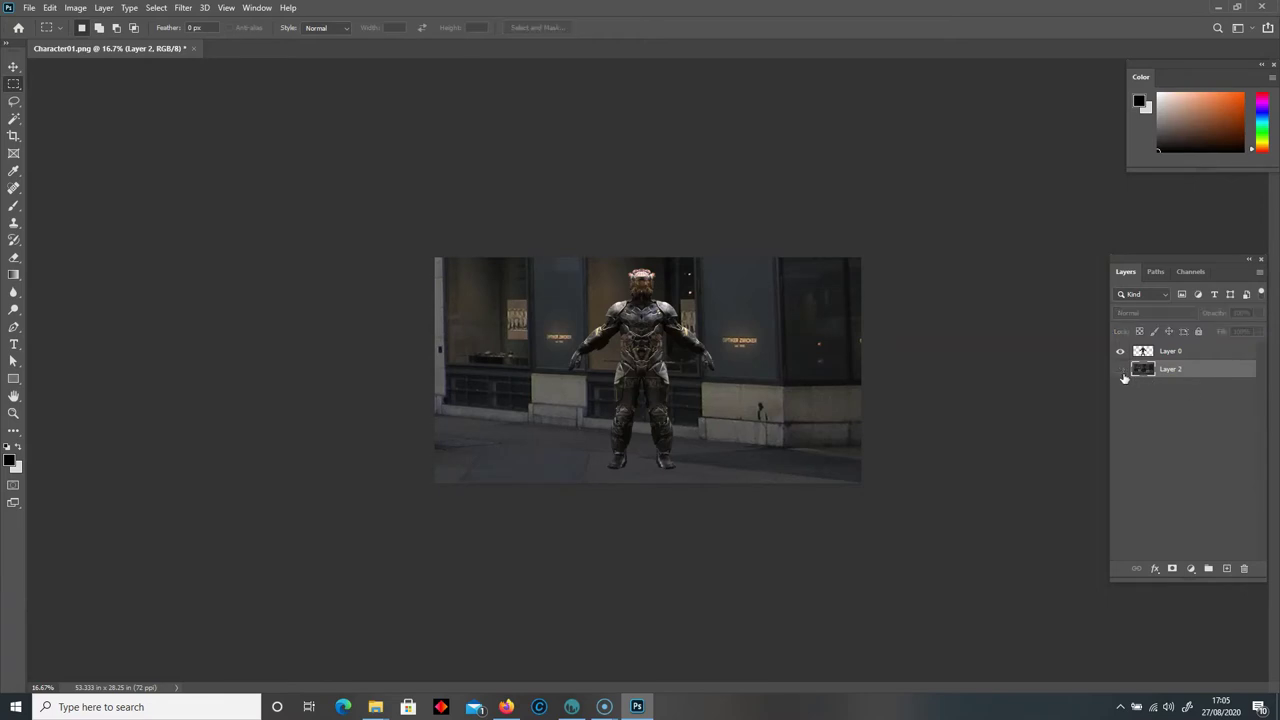
key("ctrl+plus")
key("ctrl+plus")
key("ctrl+plus")
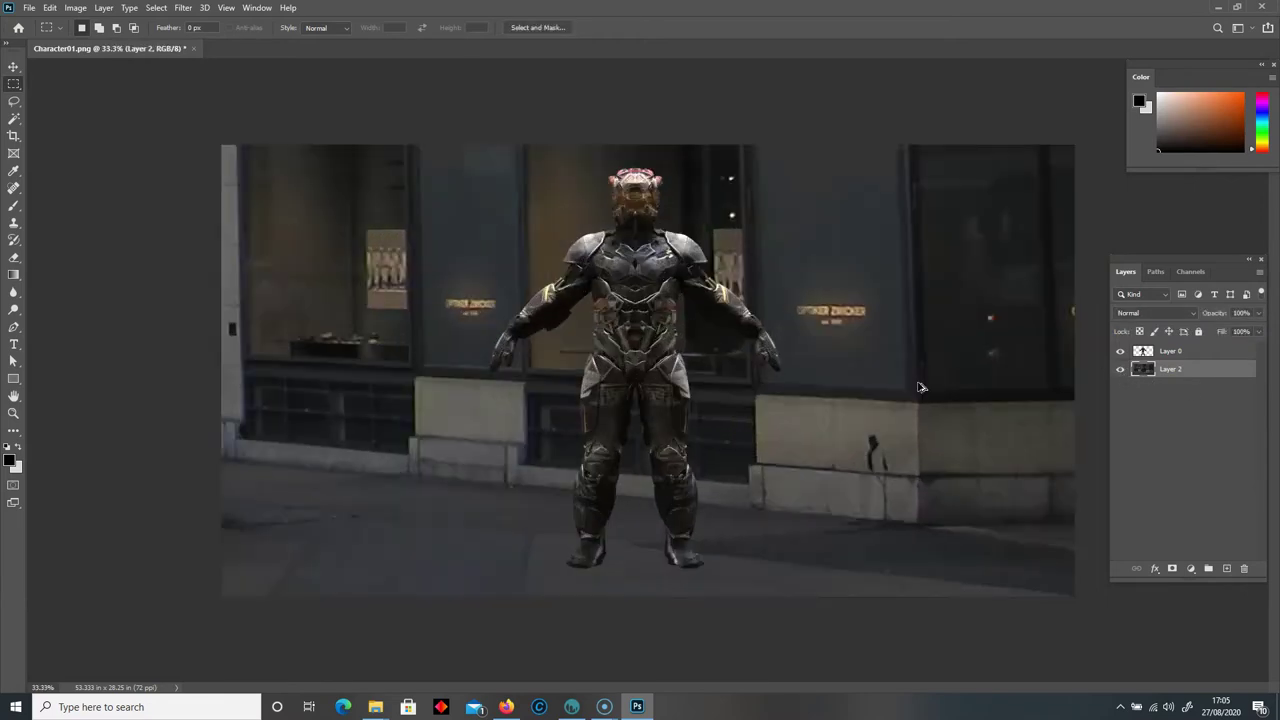
key("ctrl+minus")
Switch to File Explorer, browse the Noah-Bradley_Switzerland folder for reference photos, and return to Photoshop.
mouse_move(375, 707)
left_click(405, 648)
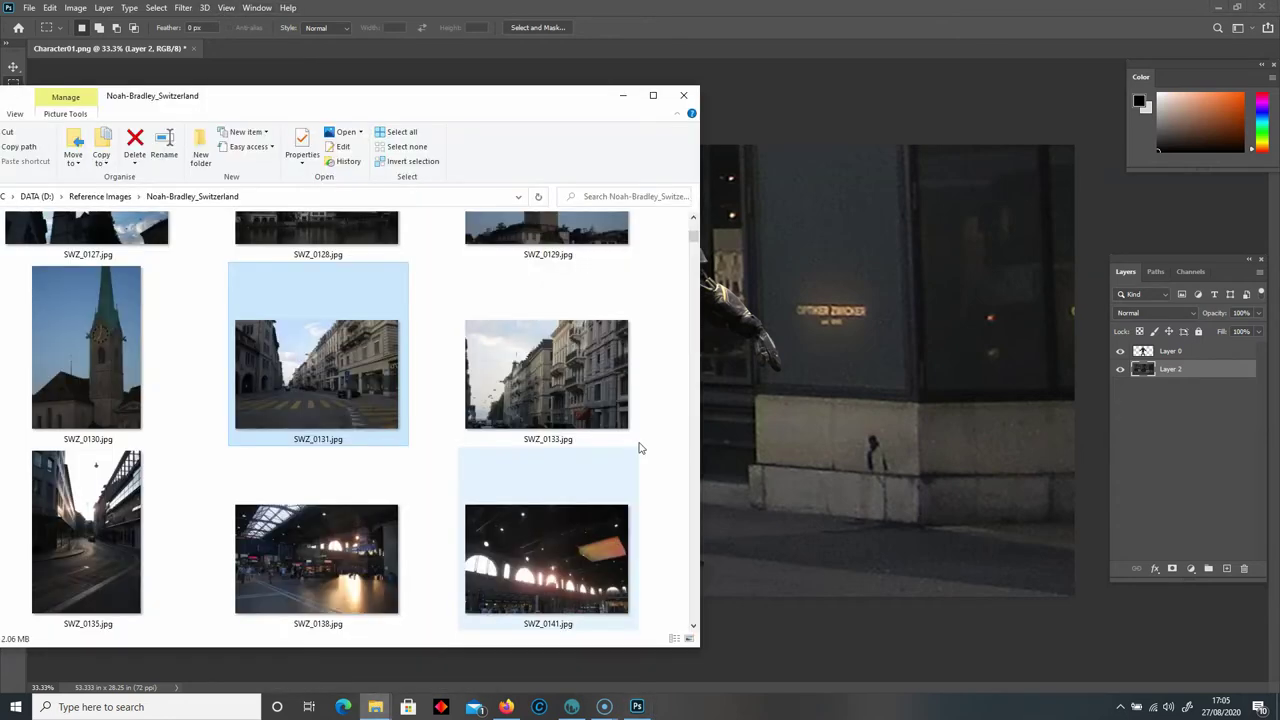
scroll(414, 474, "down", 3)
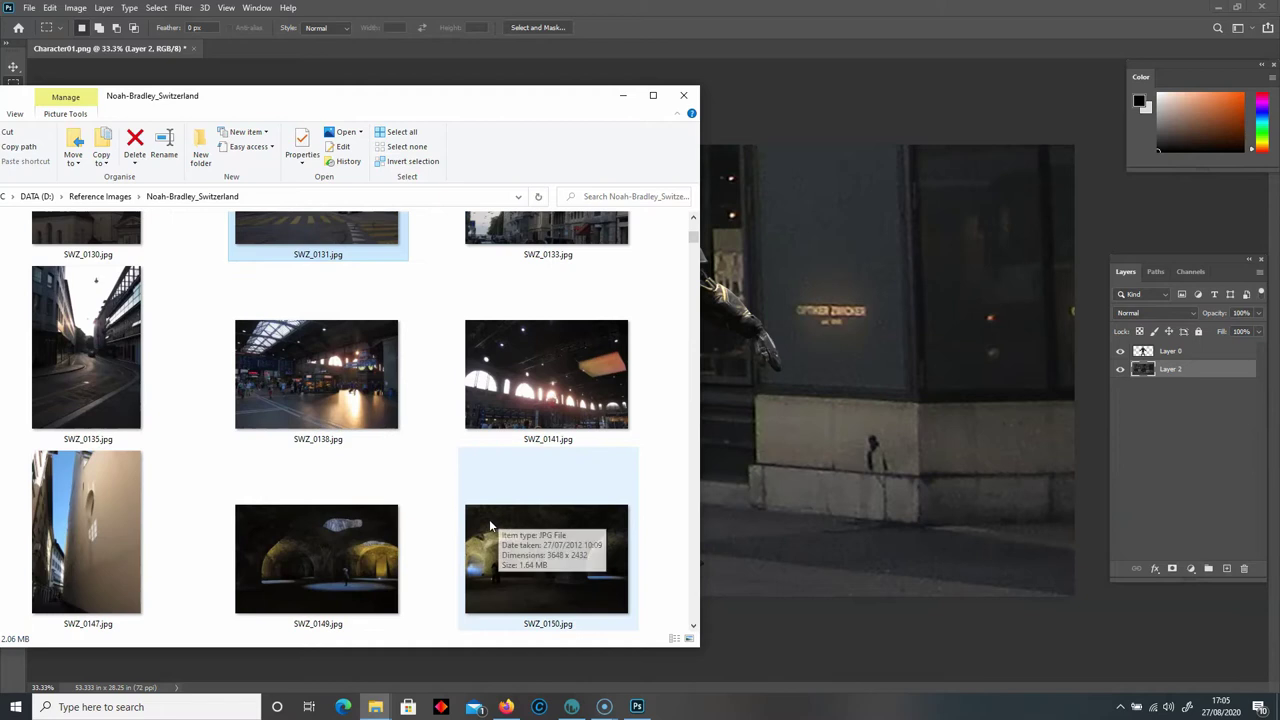
scroll(487, 527, "down", 10)
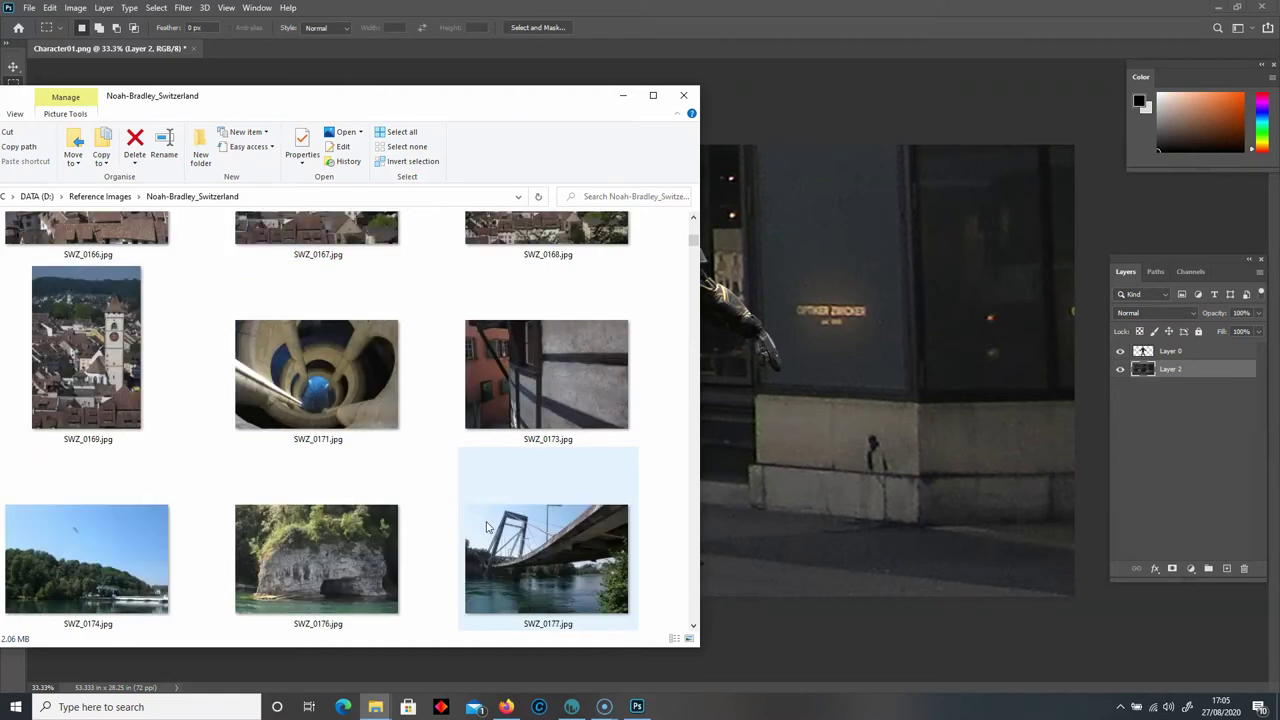
scroll(487, 527, "down", 12)
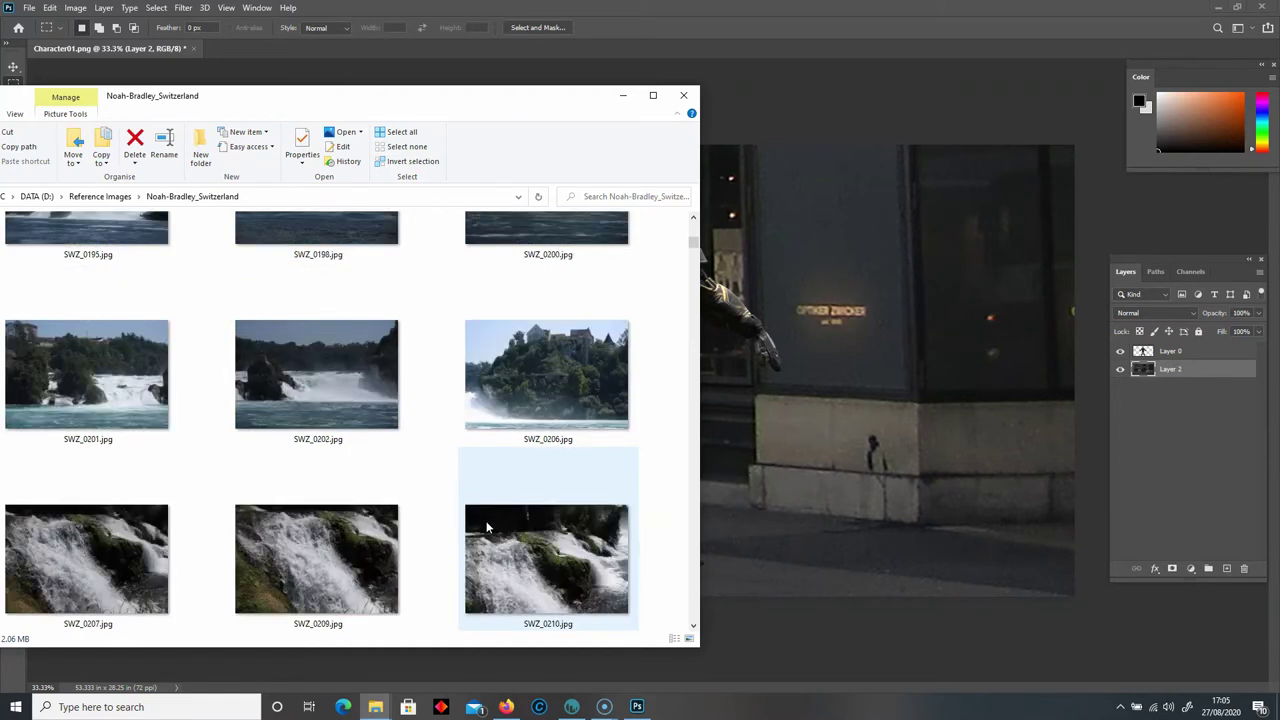
scroll(487, 527, "down", 2)
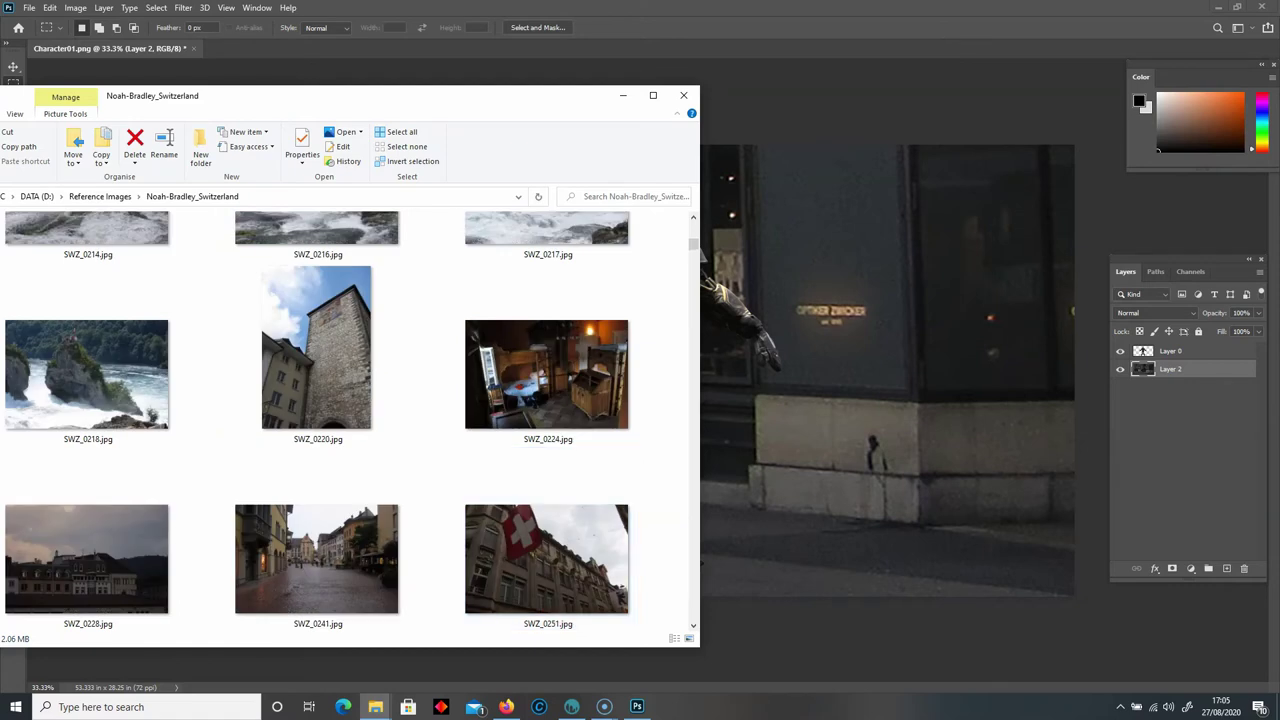
left_click(554, 73)
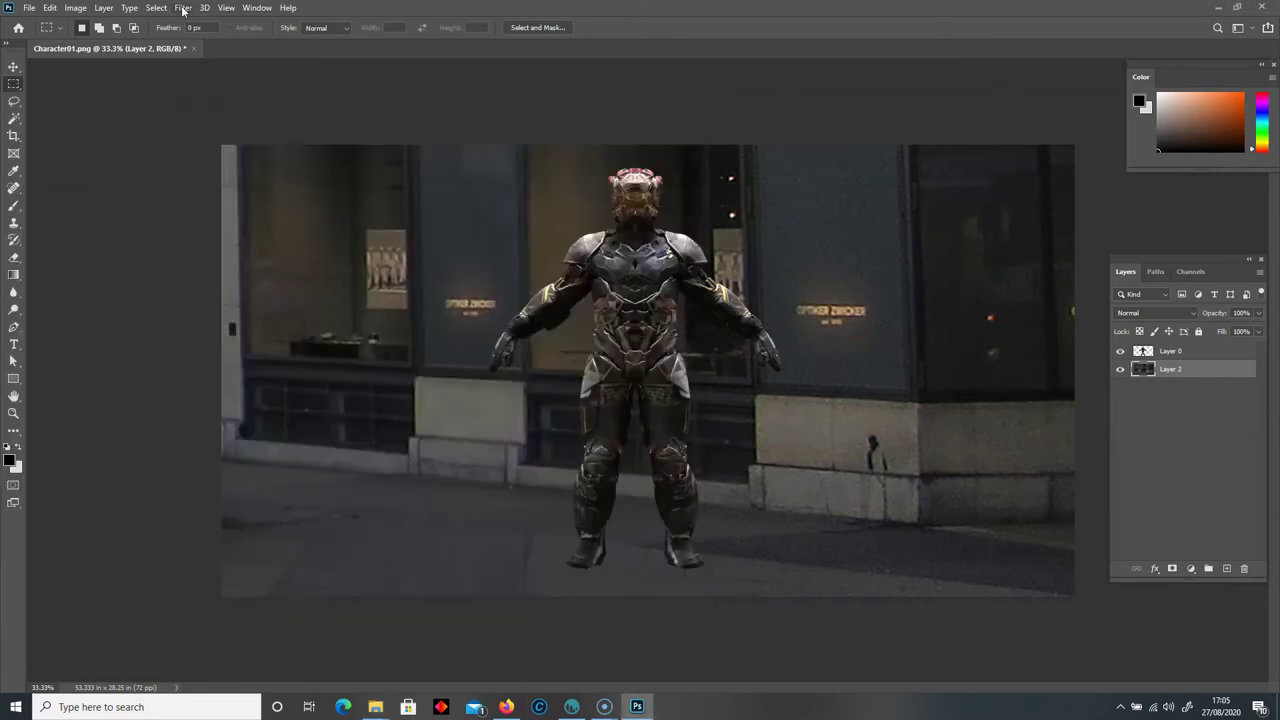
left_click(183, 8)
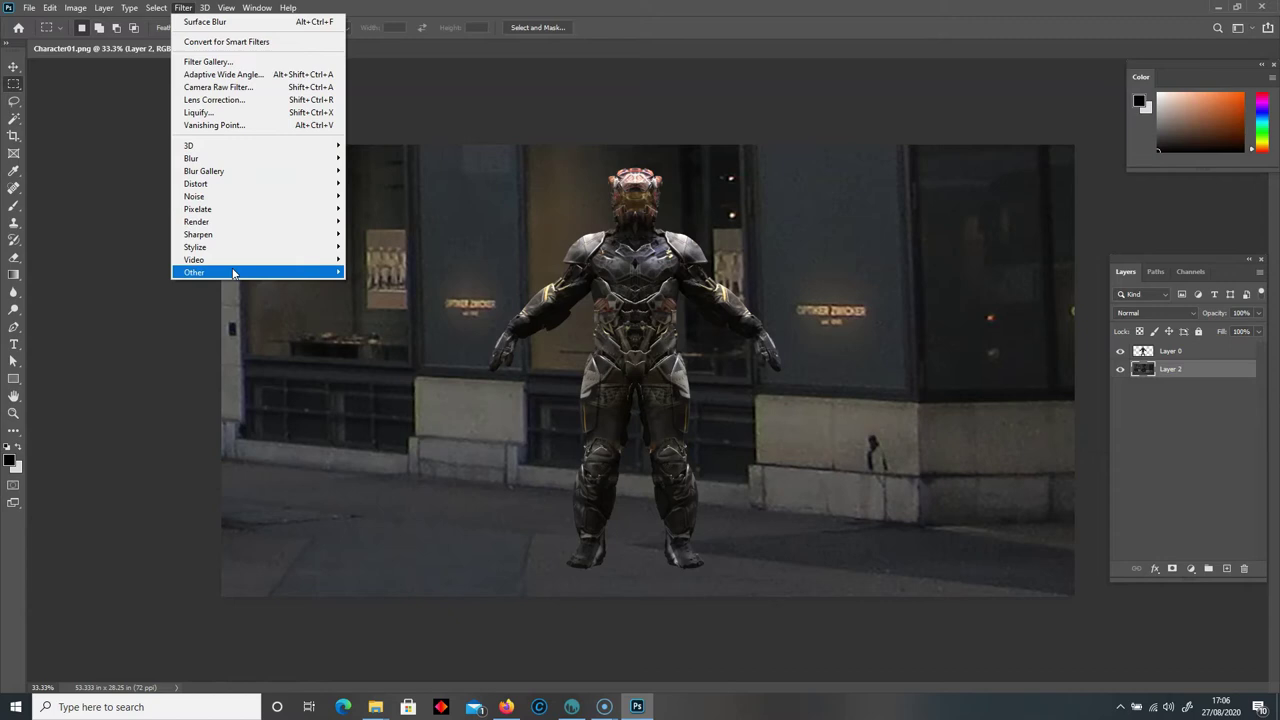
mouse_move(236, 238)
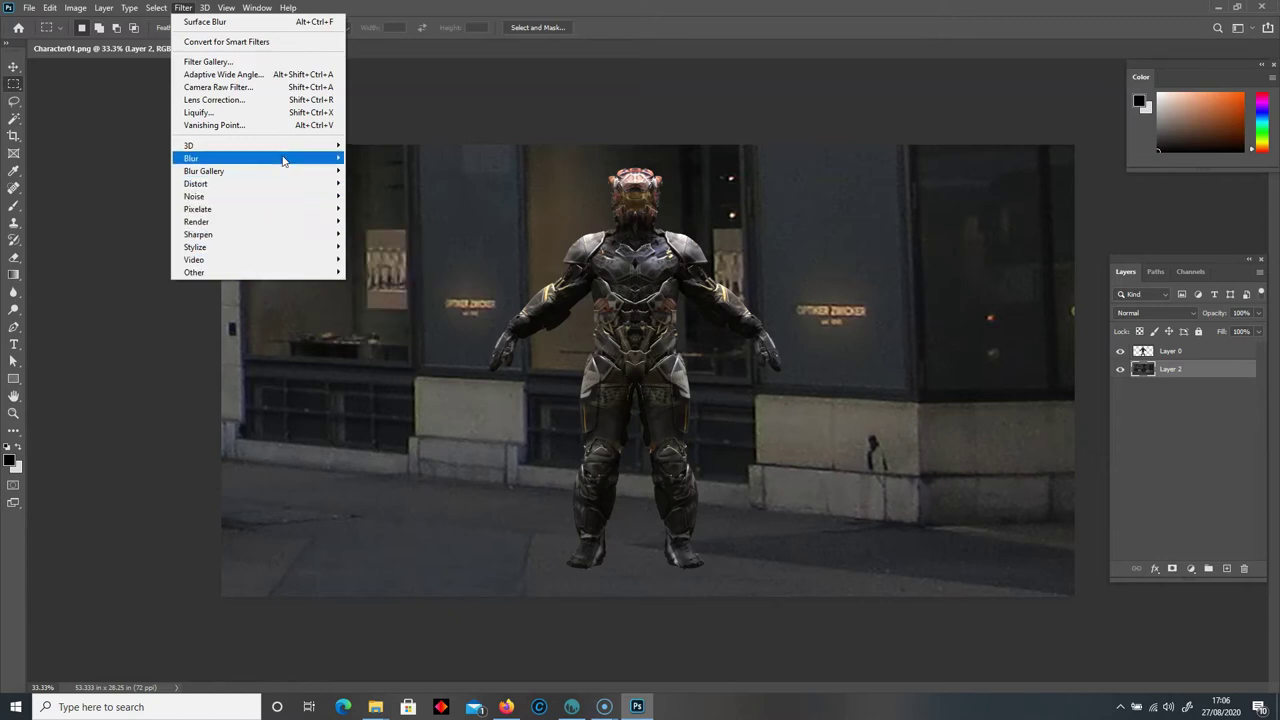
mouse_move(327, 162)
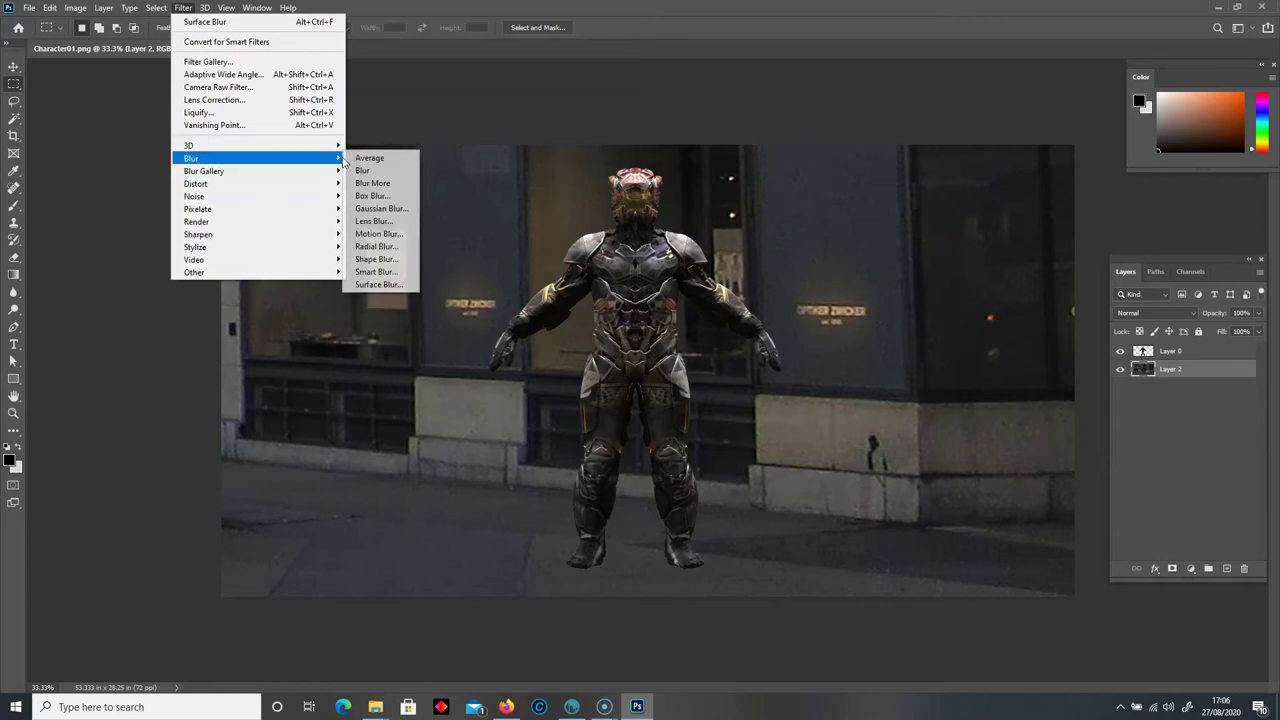
left_click(406, 286)
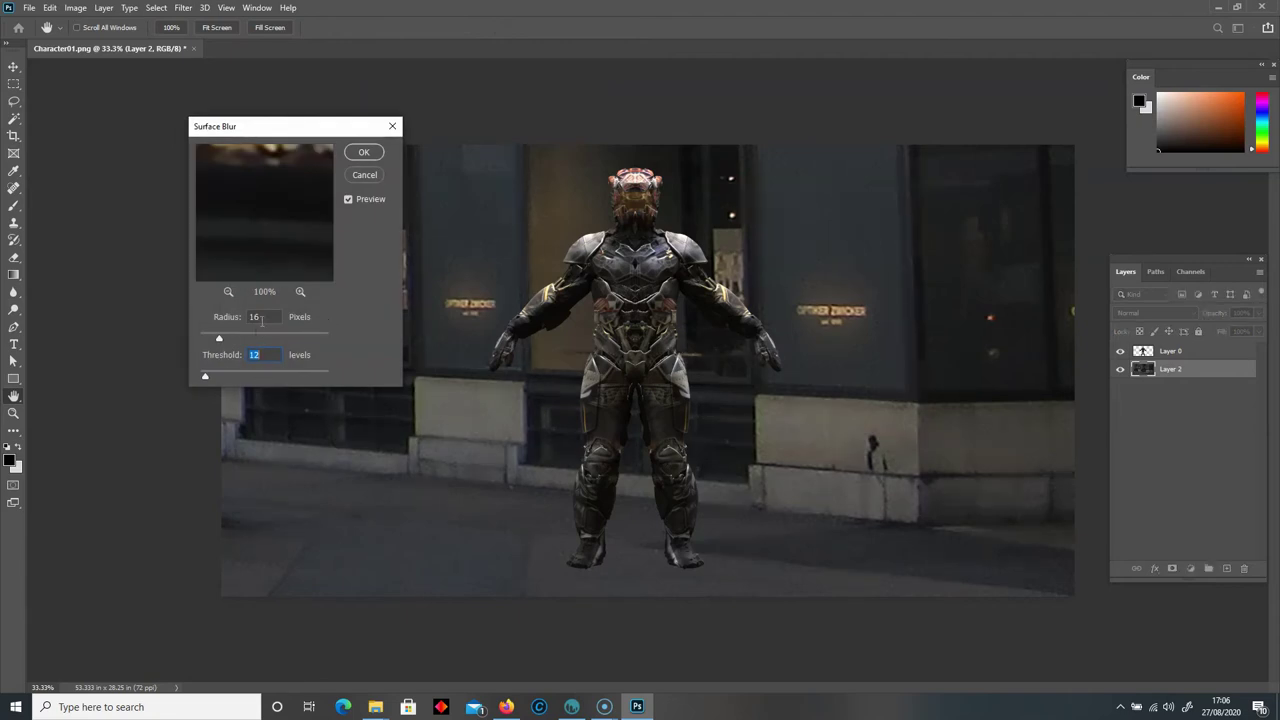
left_click_drag(219, 341, 213, 345)
left_click(365, 176)
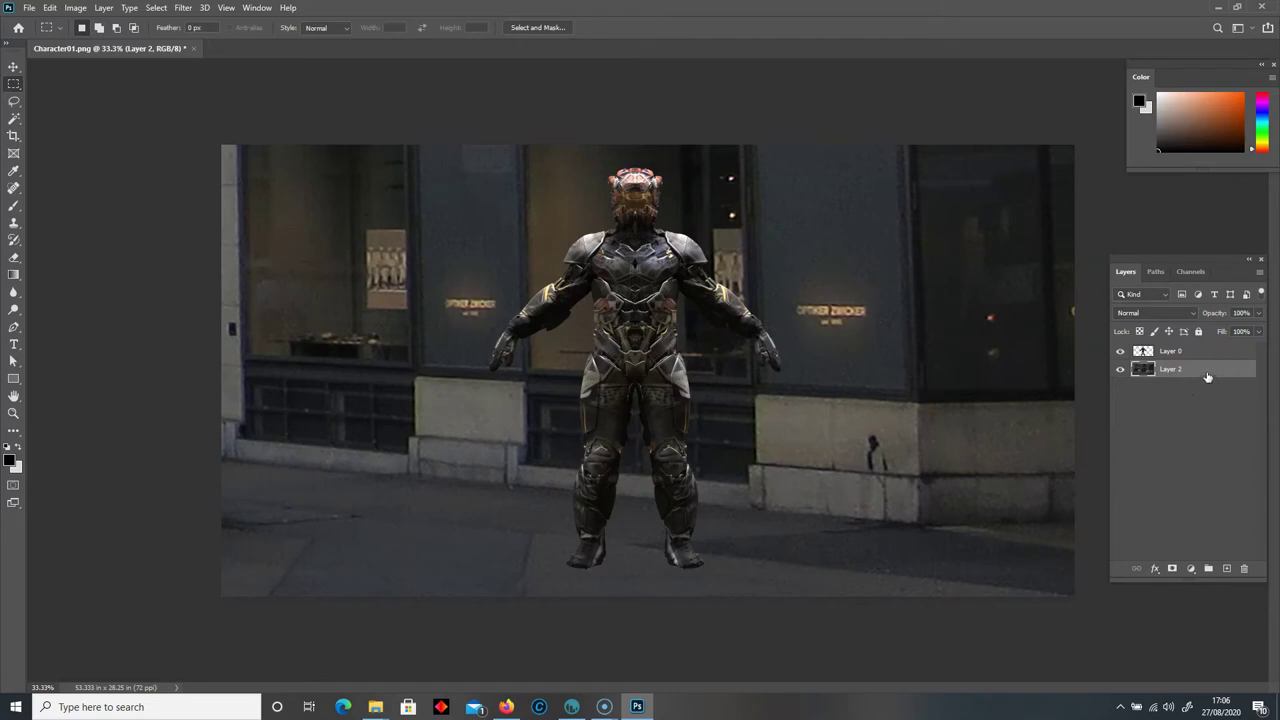
Duplicate Layer 2 and apply Surface Blur to the copy with a radius of 16 pixels and a threshold of 12 levels.
left_click_drag(1203, 369, 1229, 569)
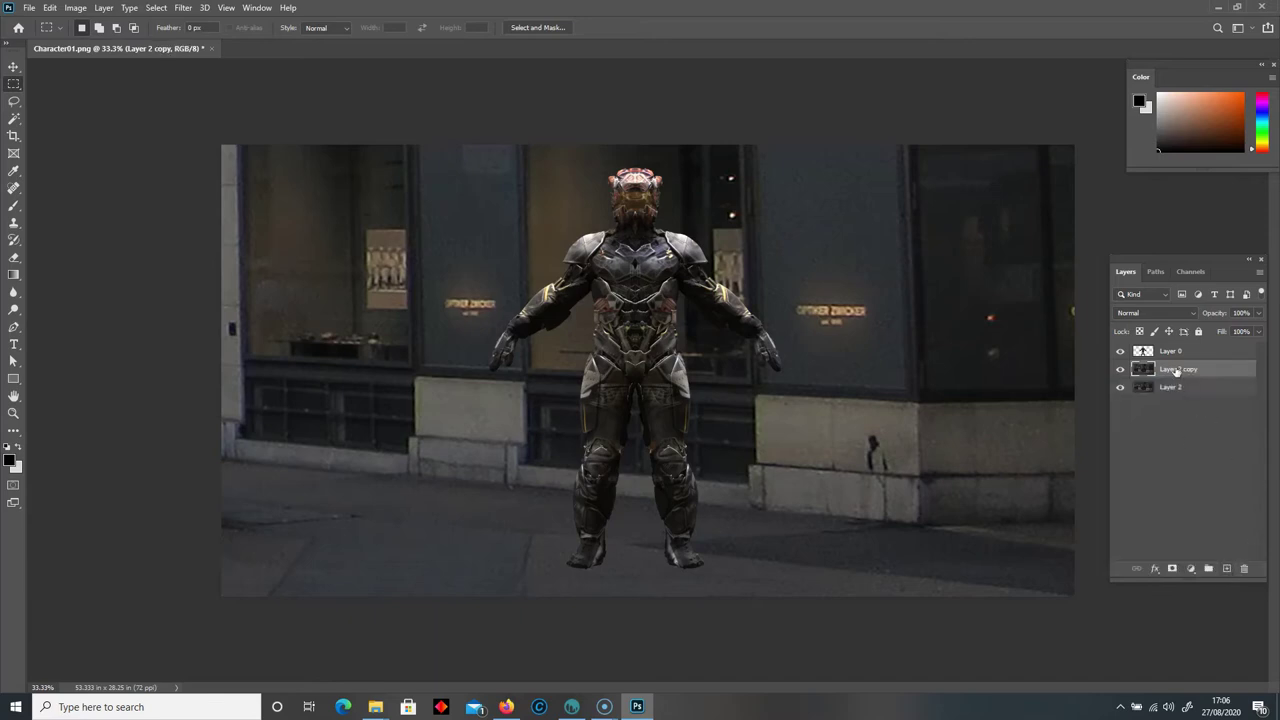
left_click(183, 8)
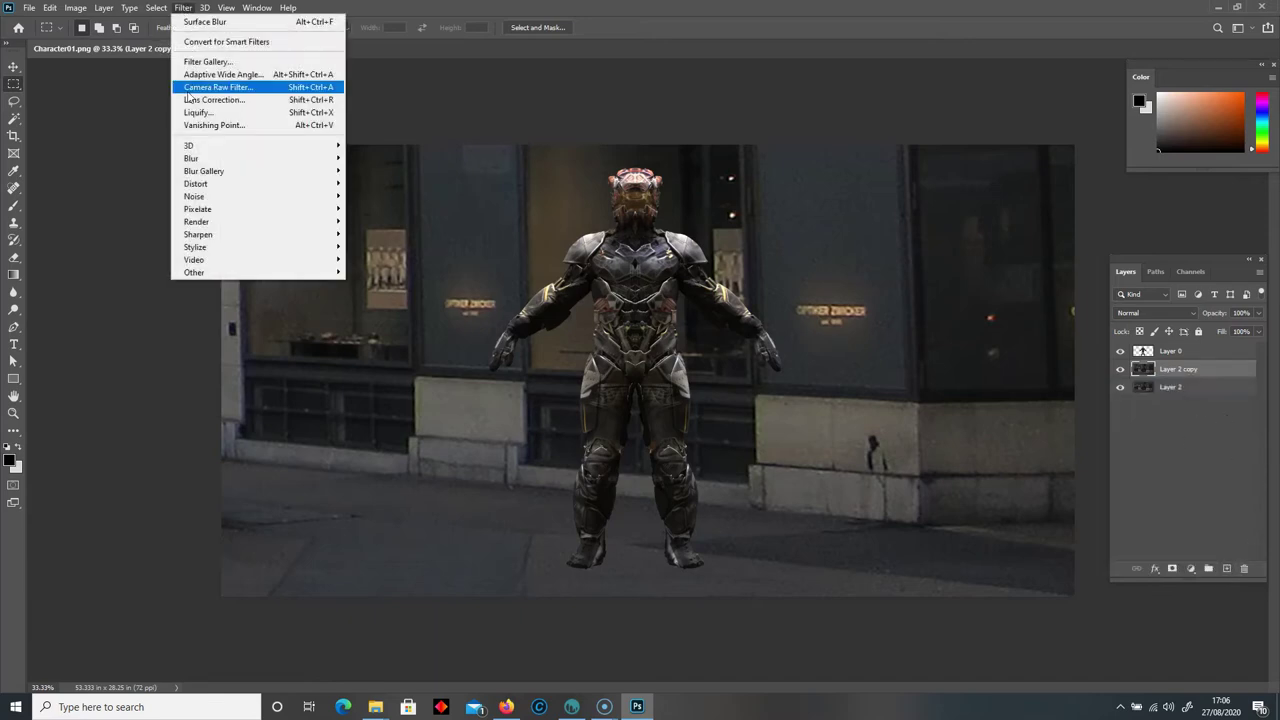
mouse_move(220, 165)
left_click(376, 285)
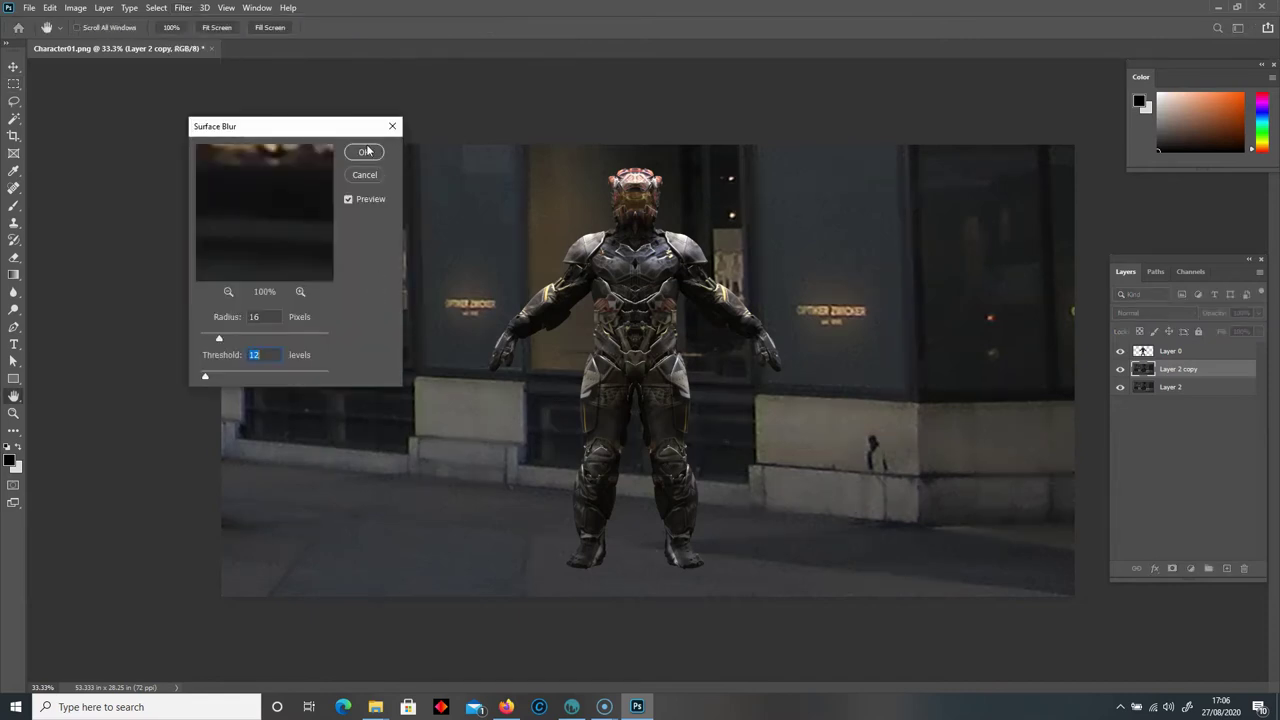
left_click(366, 151)
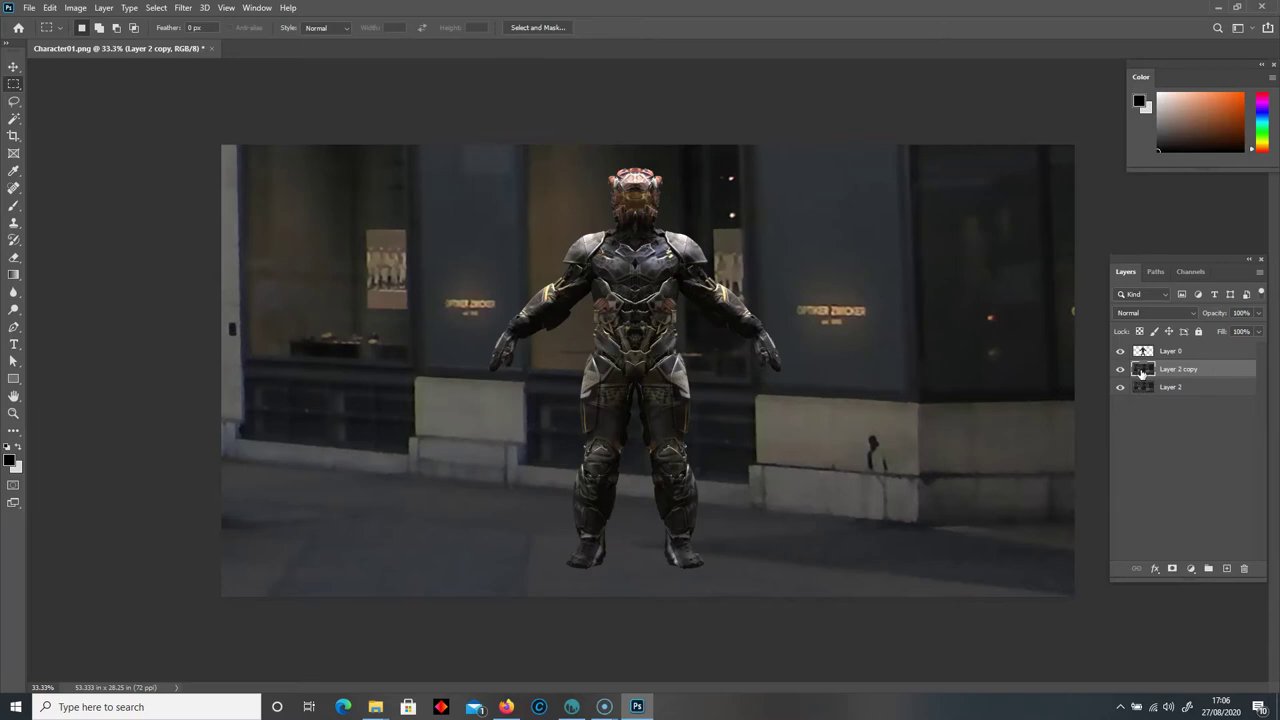
Add a layer mask to the blurred Layer 2 copy and paint it black with a soft brush around the character's legs.
left_click(1173, 568)
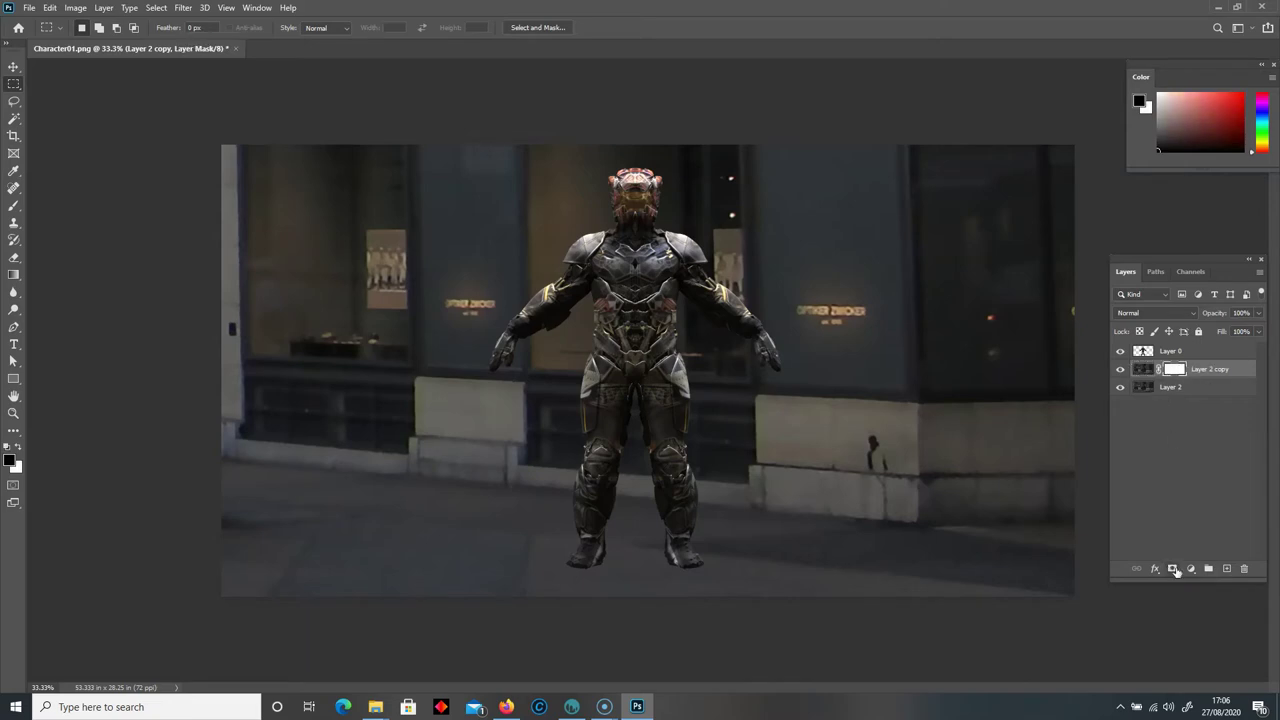
left_click(14, 205)
left_click_drag(623, 500, 621, 497)
key("ctrl+z")
key("bracketleft")
key("bracketleft")
key("bracketleft")
left_click_drag(516, 514, 541, 520)
Extend the black painting on the blurred copy's mask over the ground area, using large brush sizes of 2300 and 1400.
key("bracketright")
key("bracketright")
key("bracketright")
key("bracketright")
key("bracketright")
key("bracketright")
key("bracketright")
key("bracketright")
key("bracketright")
key("bracketright")
key("bracketright")
key("bracketright")
key("bracketright")
key("bracketright")
key("bracketright")
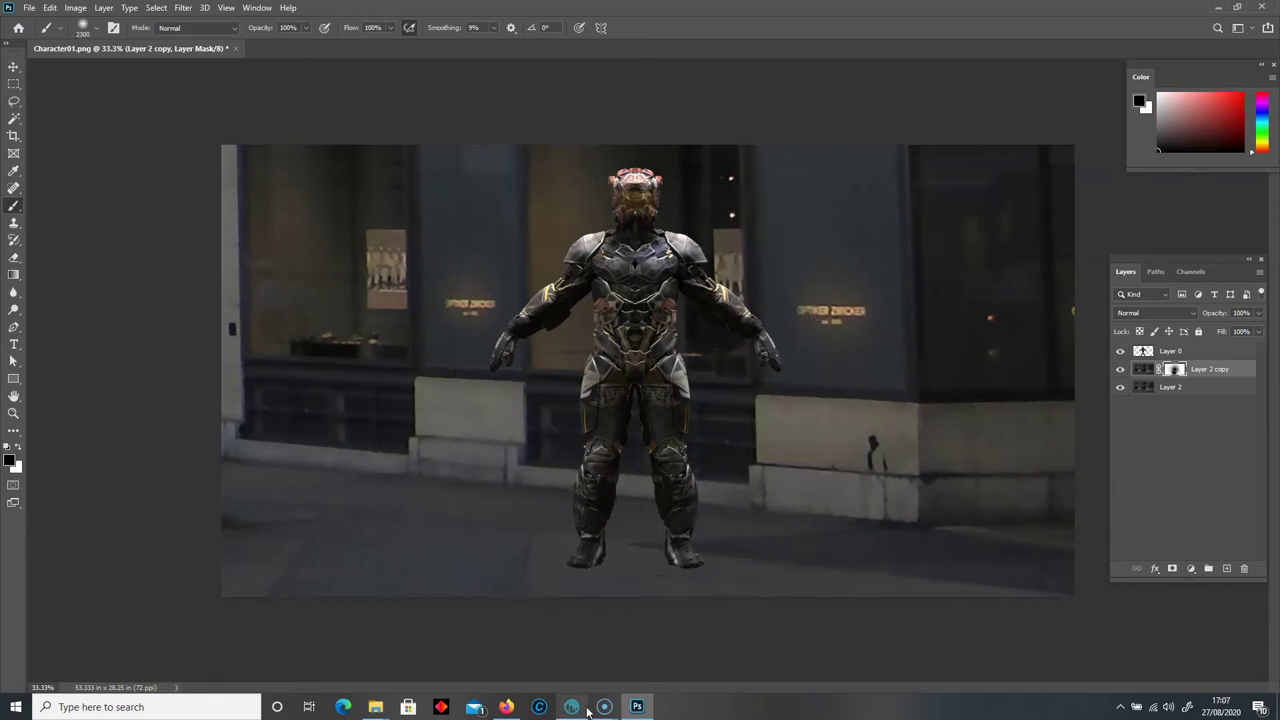
key("bracketleft")
key("bracketleft")
key("bracketleft")
key("bracketleft")
key("bracketleft")
key("bracketleft")
key("bracketleft")
key("bracketleft")
key("bracketleft")
Select Layer 0 and crop both sides of the image to a width of 37.25 in, keeping the full height.
left_click(1207, 353)
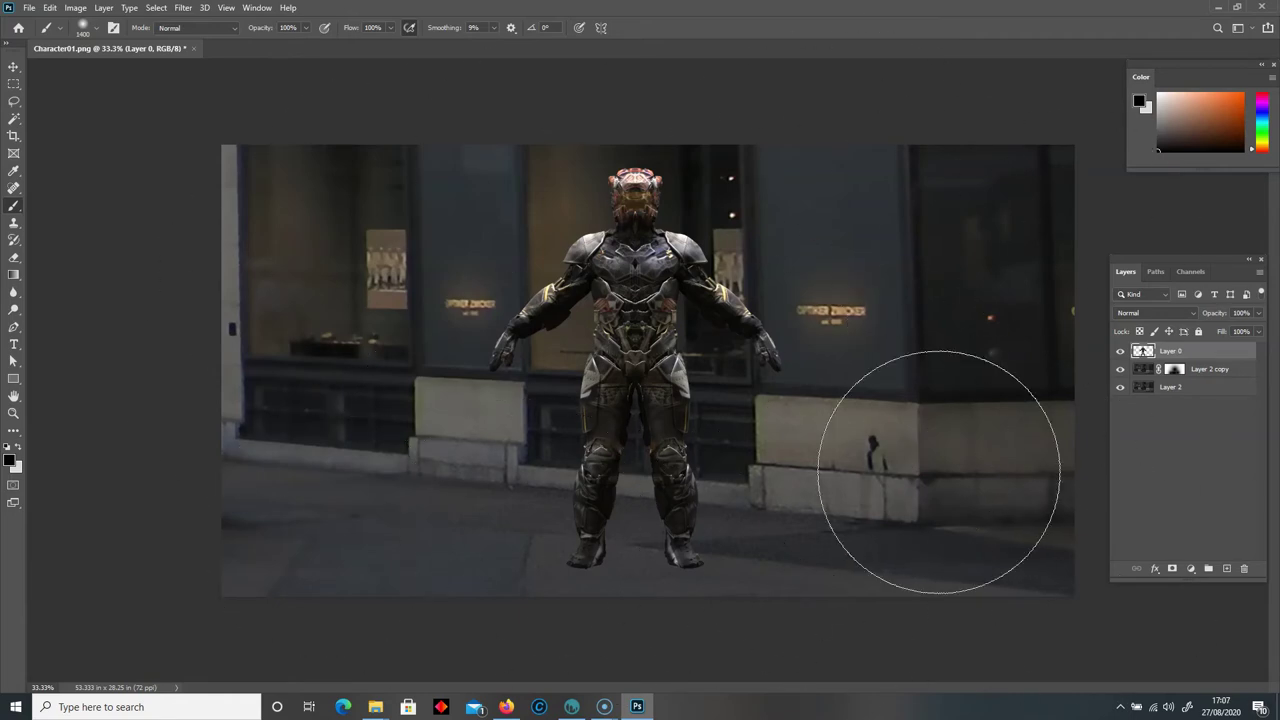
left_click(14, 136)
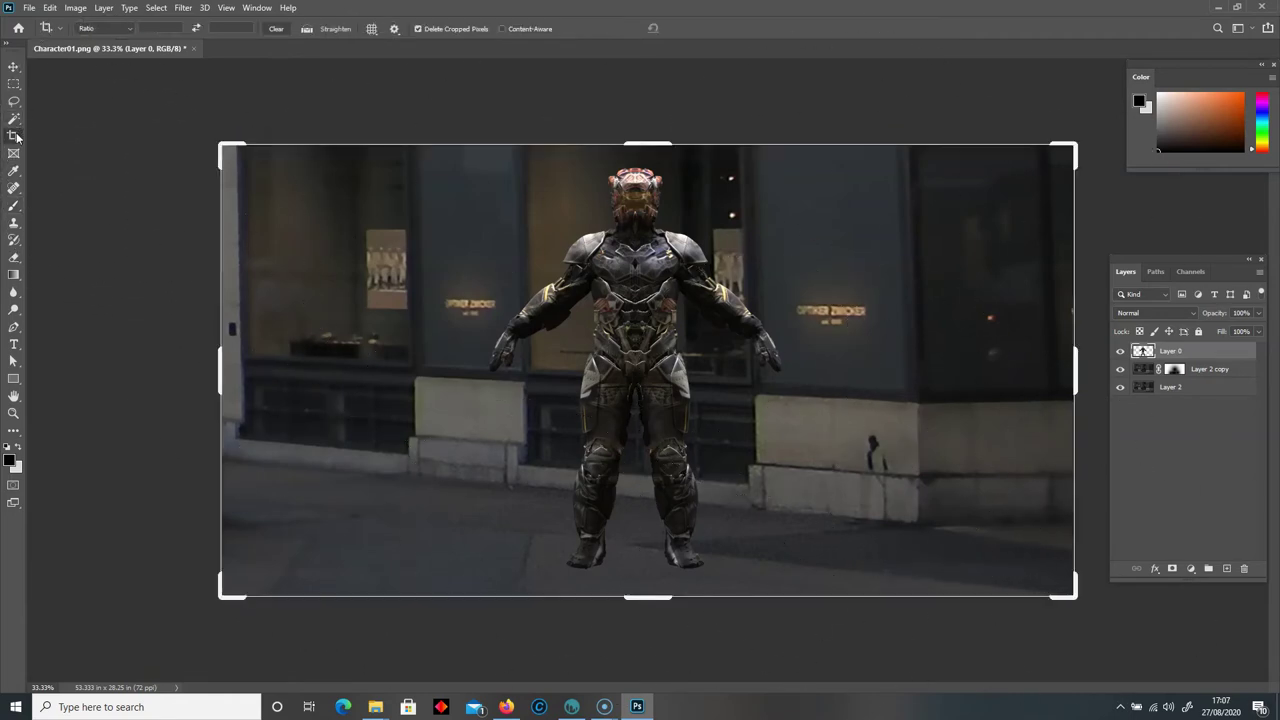
left_click_drag(220, 365, 270, 358)
left_click_drag(1013, 363, 960, 360)
key("Return")
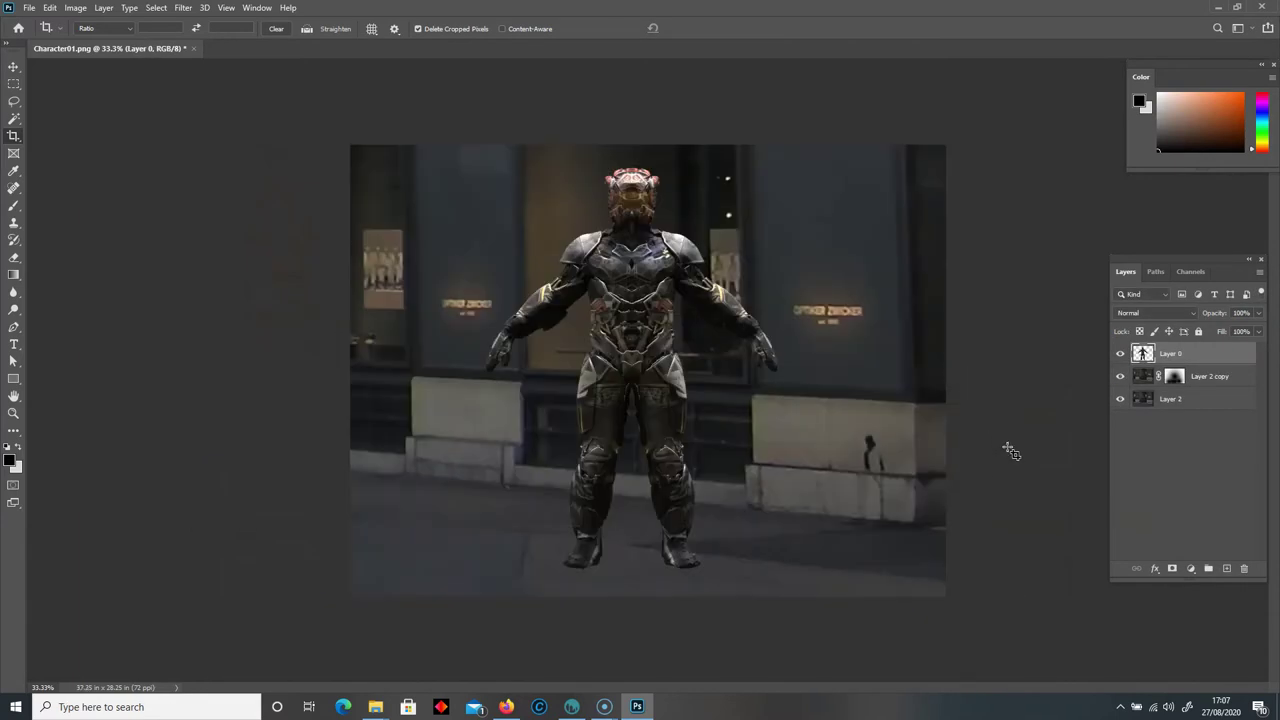
Add a Brightness/Contrast adjustment layer above Layer 0 and set its brightness to -85.
left_click(1190, 569)
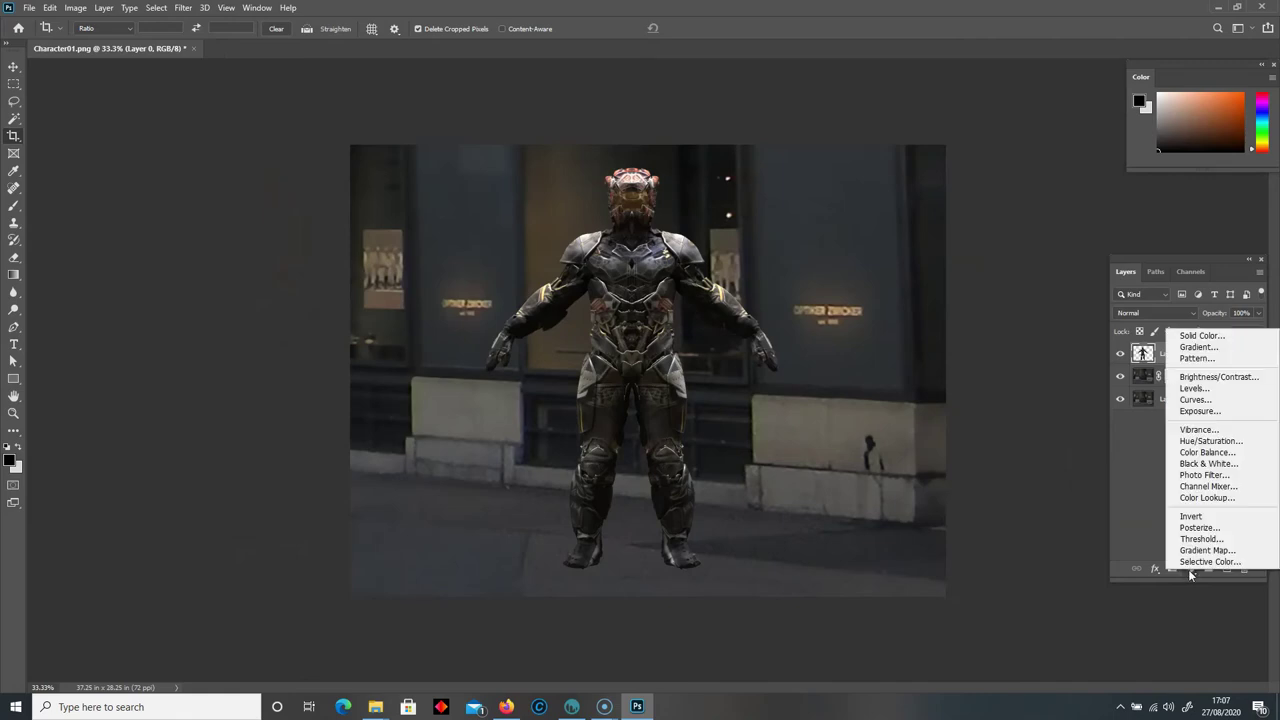
left_click(1218, 377)
left_click_drag(177, 181, 93, 137)
left_click_drag(171, 226, 128, 231)
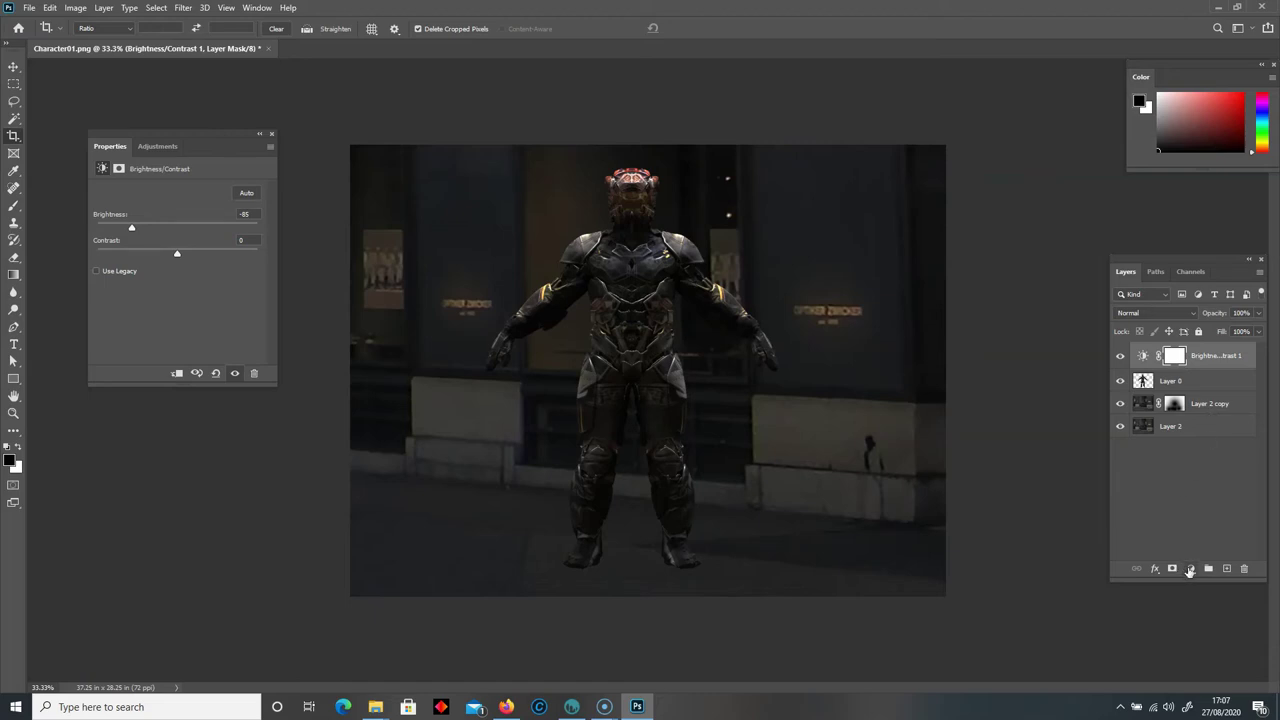
left_click(1190, 569)
left_click(1144, 491)
Paint black on the Brightness/Contrast layer's mask over the character's upper body with a very large soft brush.
left_click(1175, 357)
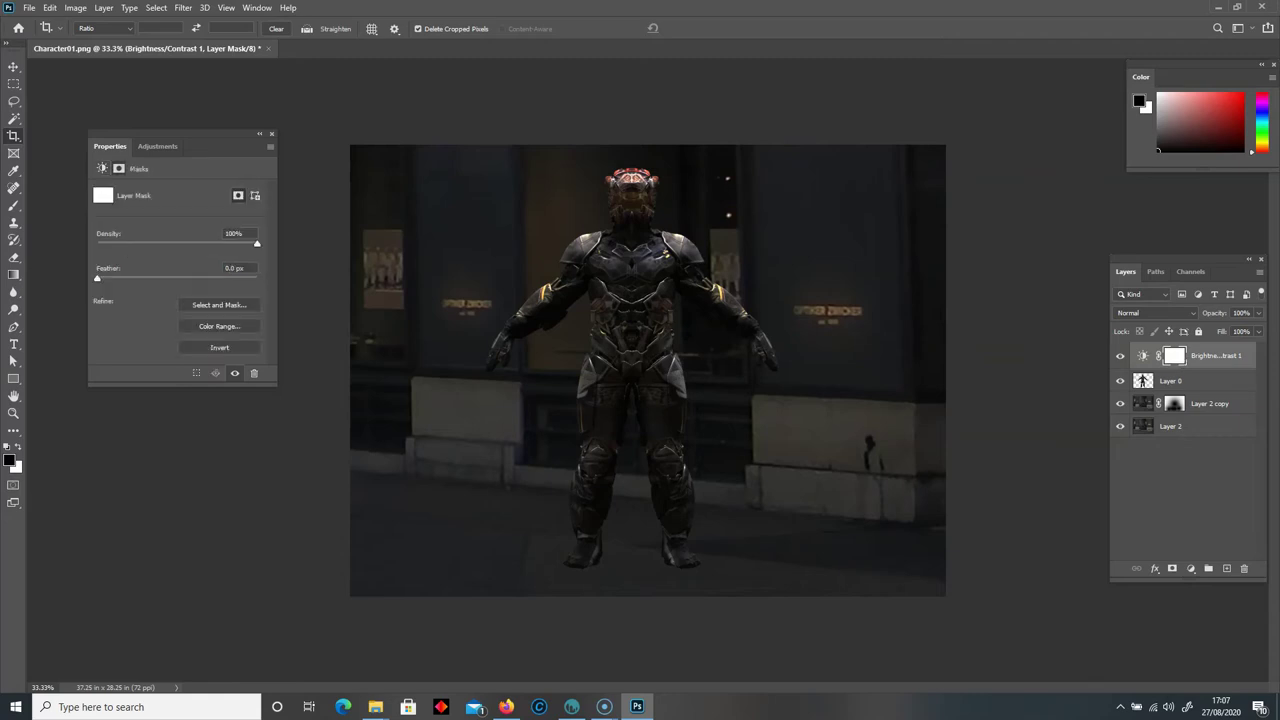
left_click(14, 204)
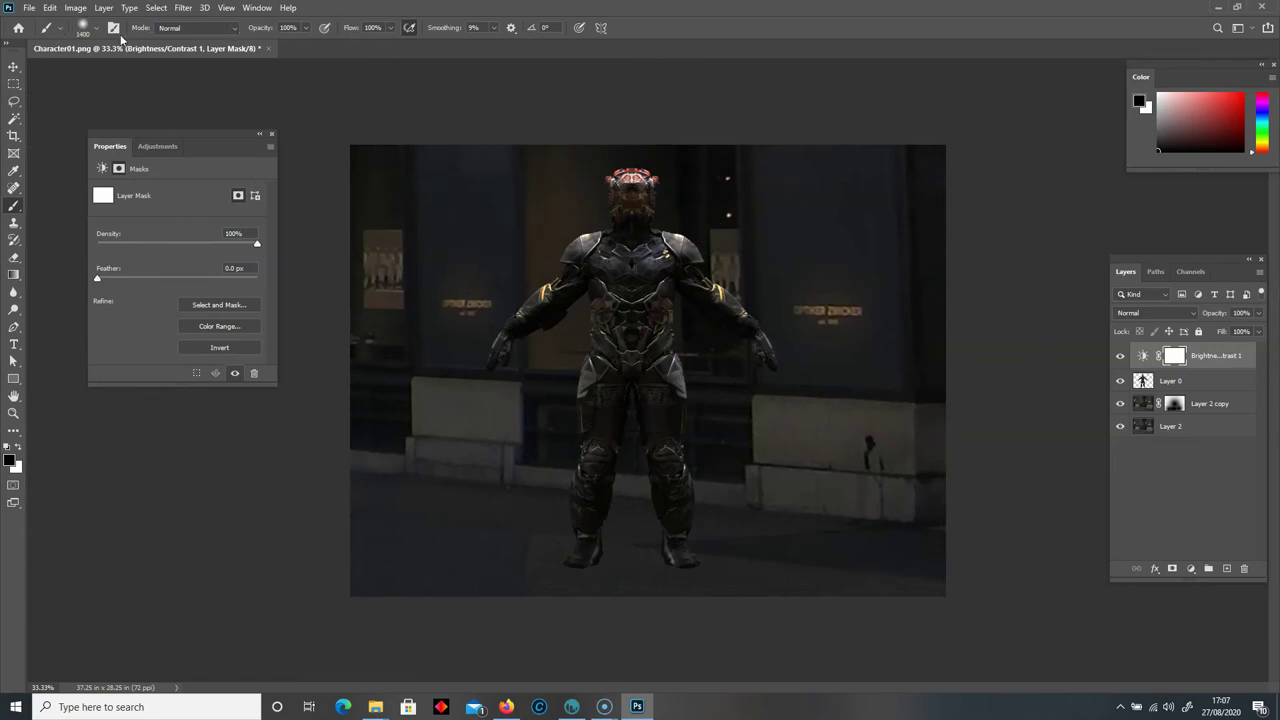
key("]")
key("]")
key("]")
key("]")
key("]")
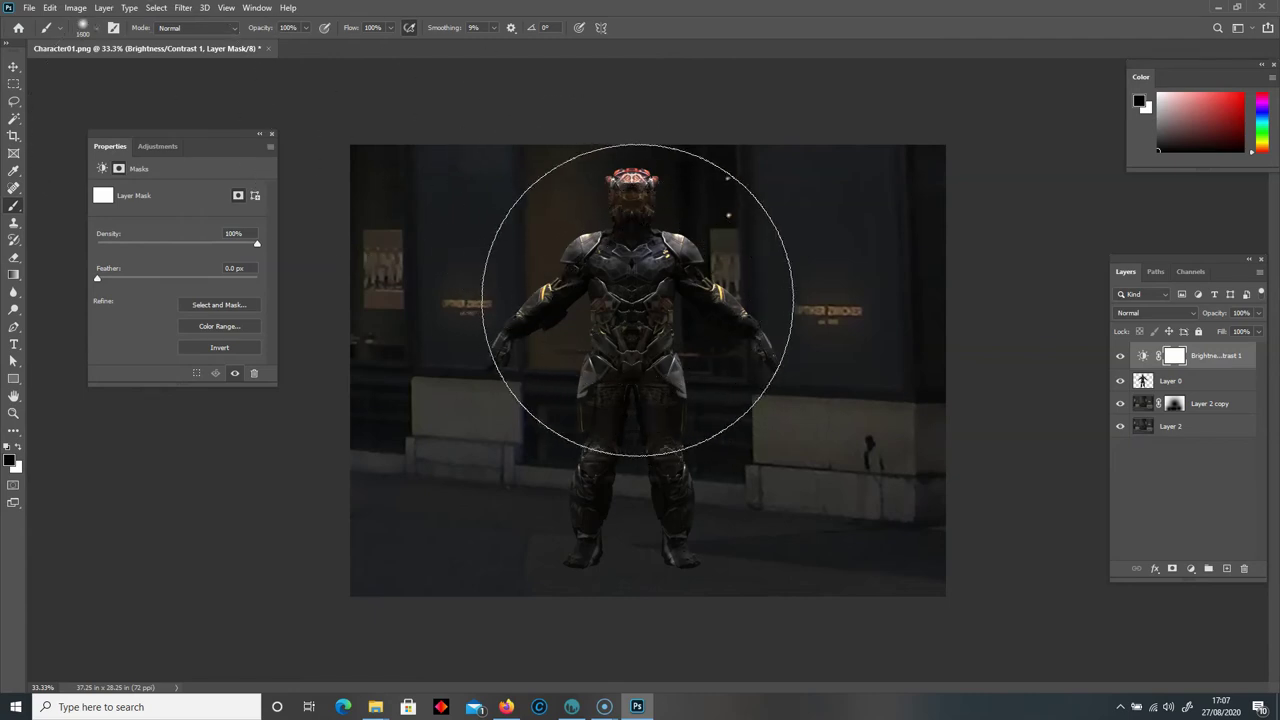
left_click(642, 276)
Extend the black painting on the adjustment mask around the character's head, torso and arms with brush sizes between 1000 and 1700, undoing the stroke over the legs.
key("bracketleft")
key("bracketleft")
key("bracketleft")
key("bracketleft")
key("bracketleft")
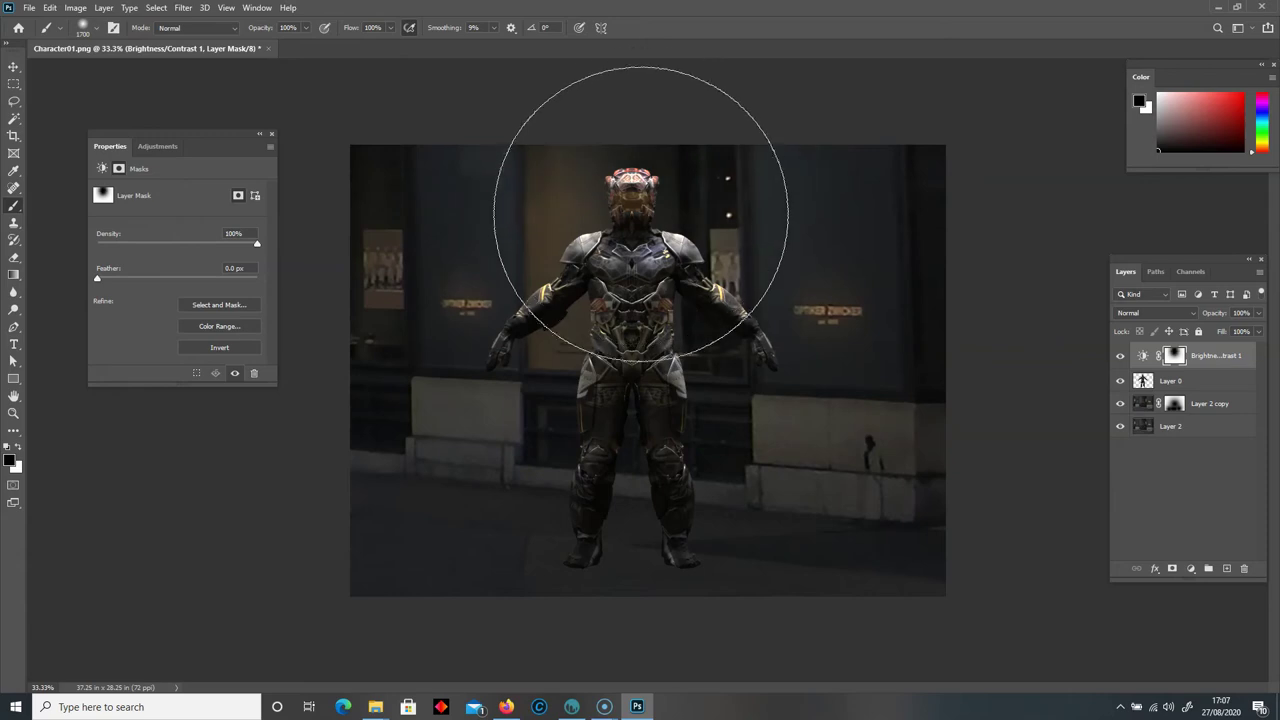
key("bracketleft")
key("bracketleft")
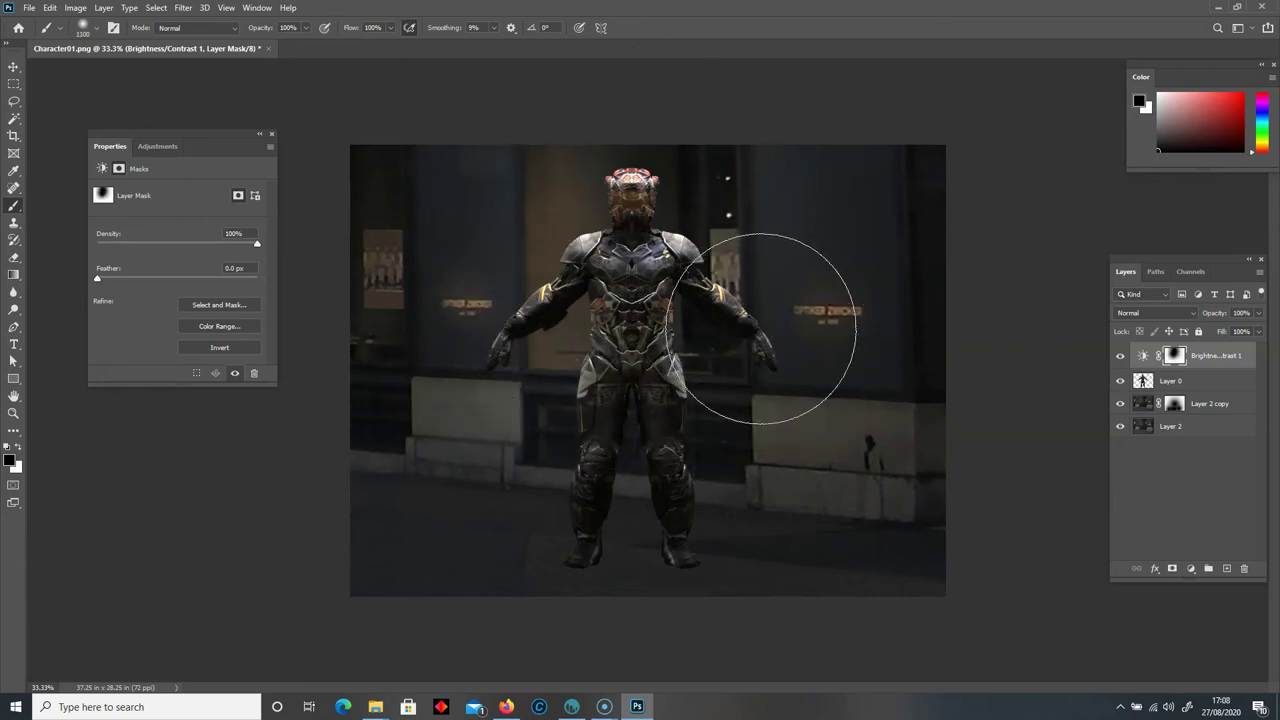
left_click(760, 329)
left_click(631, 463)
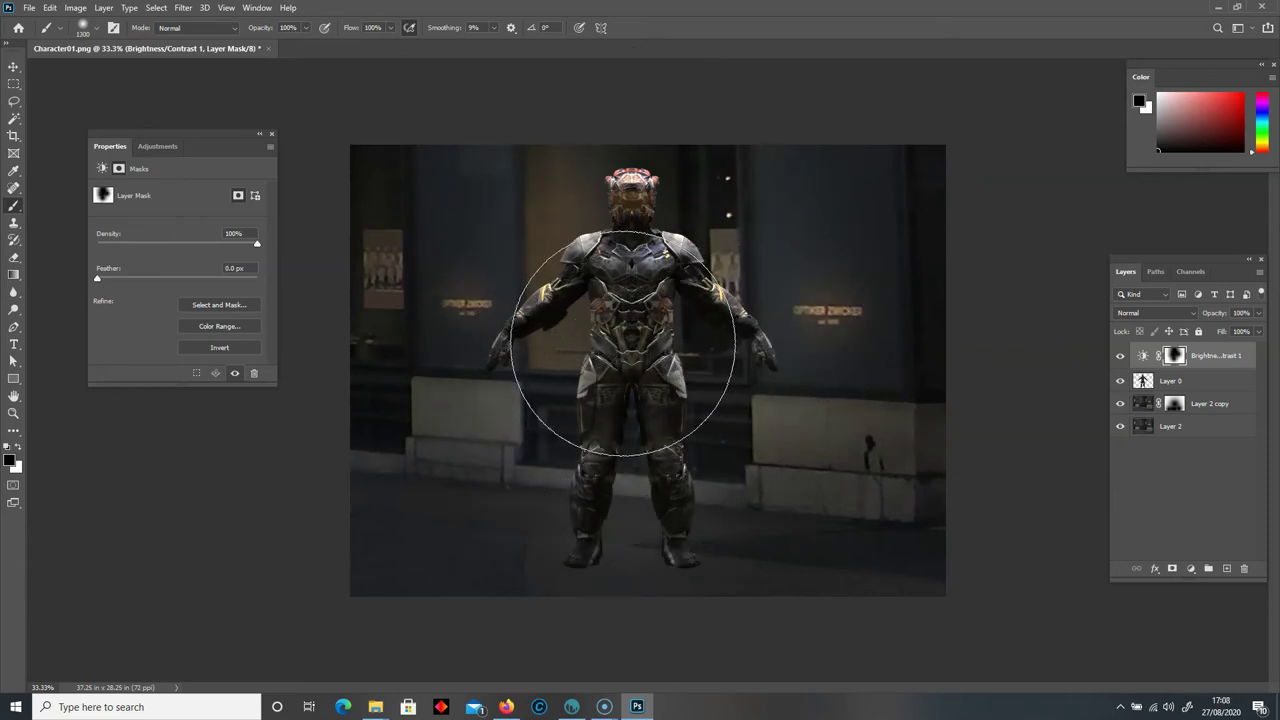
key("ctrl+z")
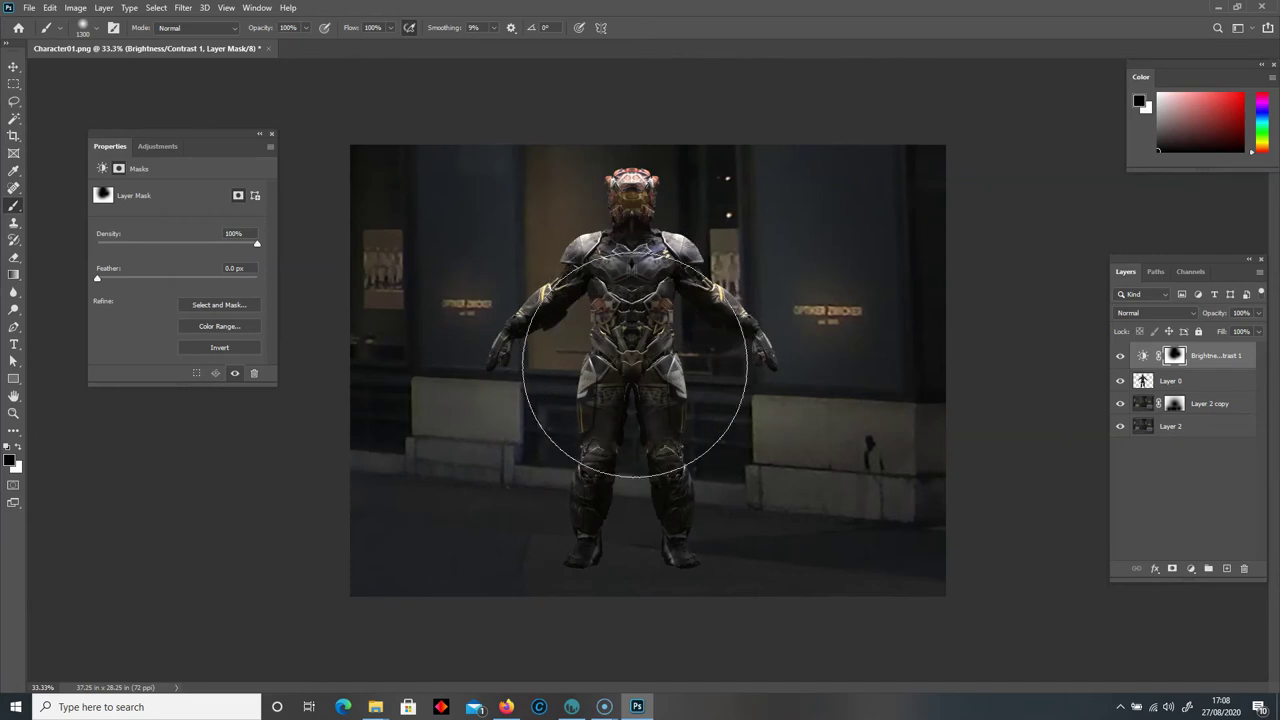
mouse_move(757, 328)
left_mouse_down()
mouse_move(661, 168)
mouse_move(609, 243)
mouse_move(580, 227)
mouse_move(656, 213)
left_mouse_up()
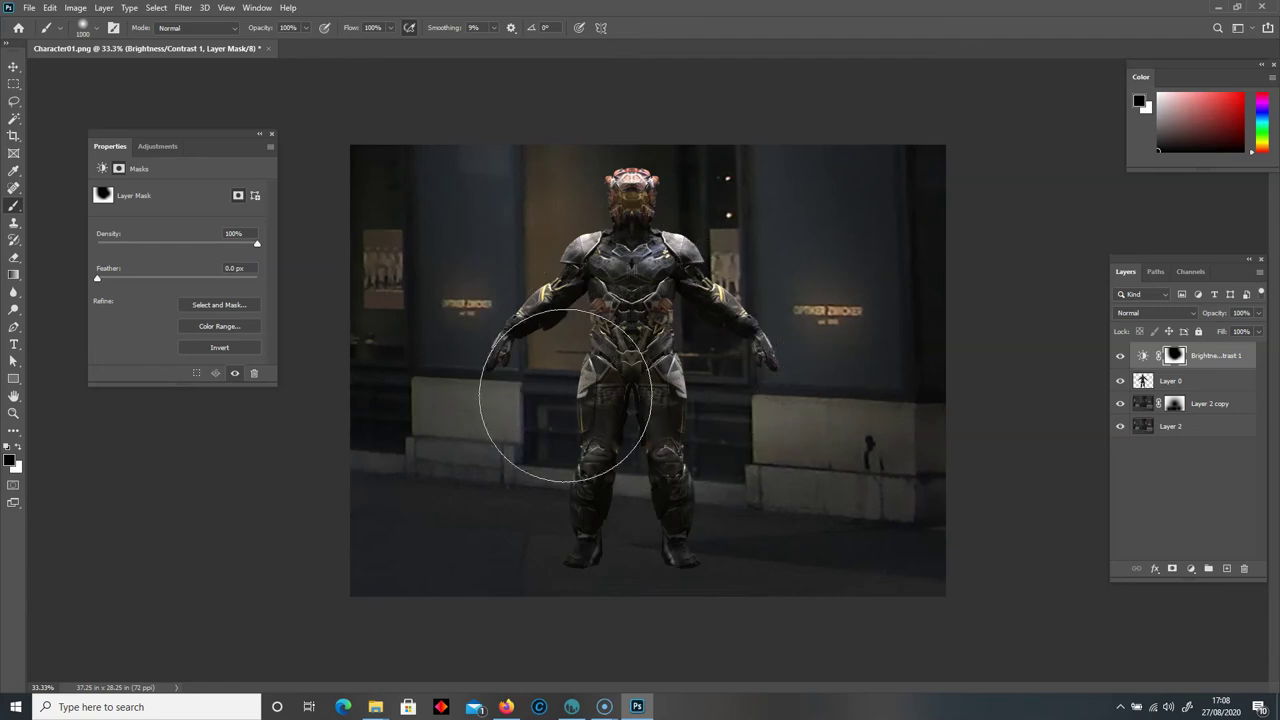
key("bracketright")
key("bracketright")
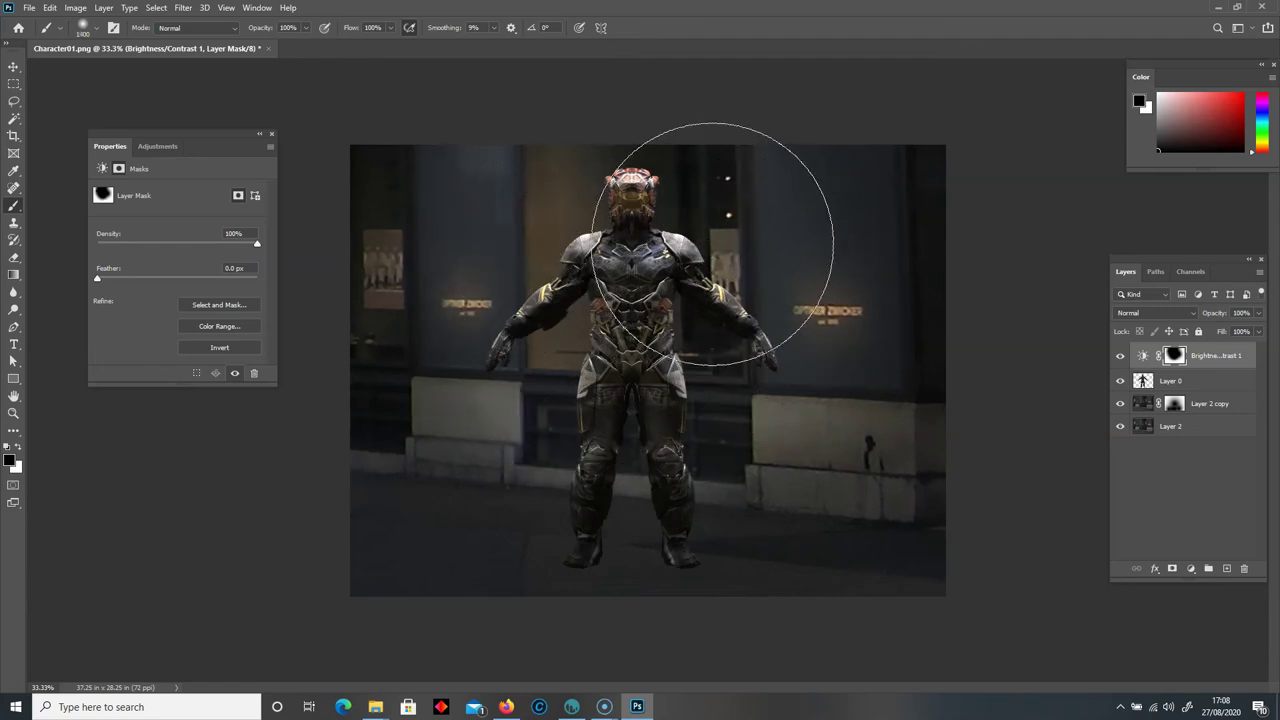
key("bracketright")
key("bracketright")
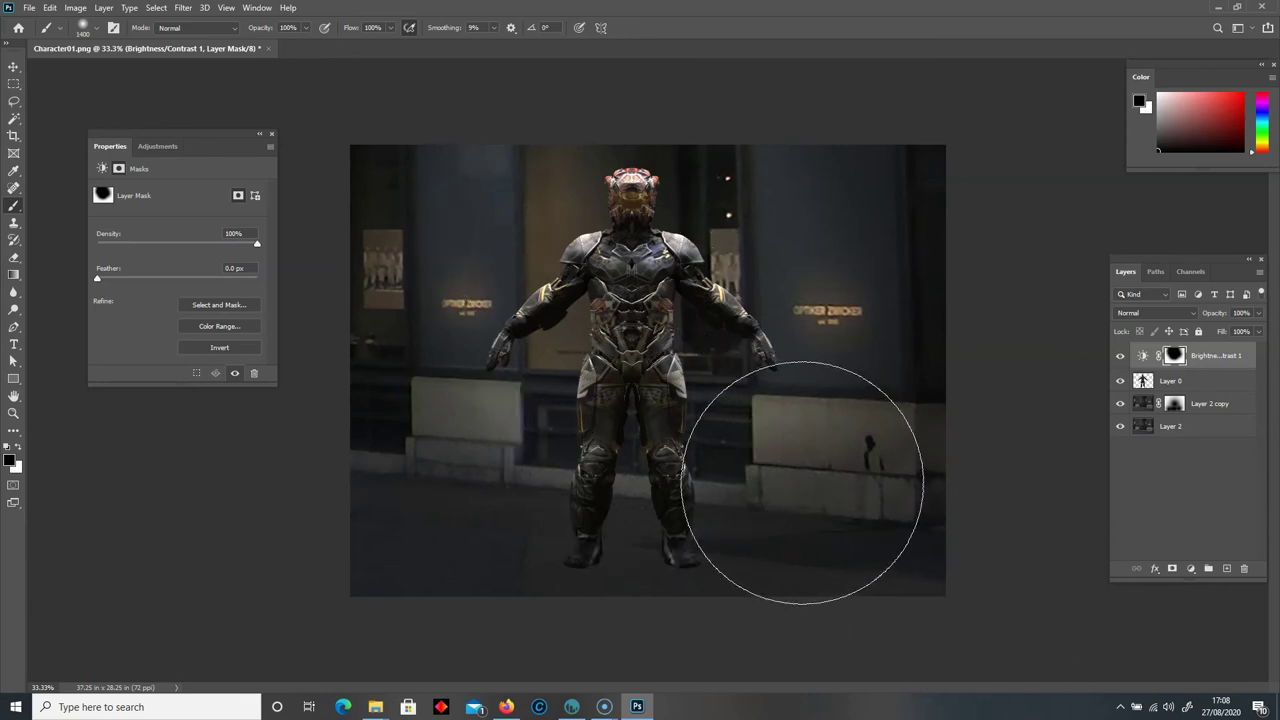
Add a new layer above Layer 2 copy and paint black shadow strokes from both feet with a 175-pixel soft brush.
key("bracketleft")
key("bracketleft")
key("bracketleft")
key("bracketleft")
key("bracketleft")
key("bracketleft")
key("bracketleft")
key("bracketleft")
key("bracketleft")
key("bracketleft")
key("bracketleft")
key("bracketleft")
key("bracketleft")
key("bracketleft")
key("bracketleft")
key("bracketleft")
key("bracketleft")
key("bracketleft")
key("bracketleft")
key("bracketleft")
key("bracketleft")
key("bracketleft")
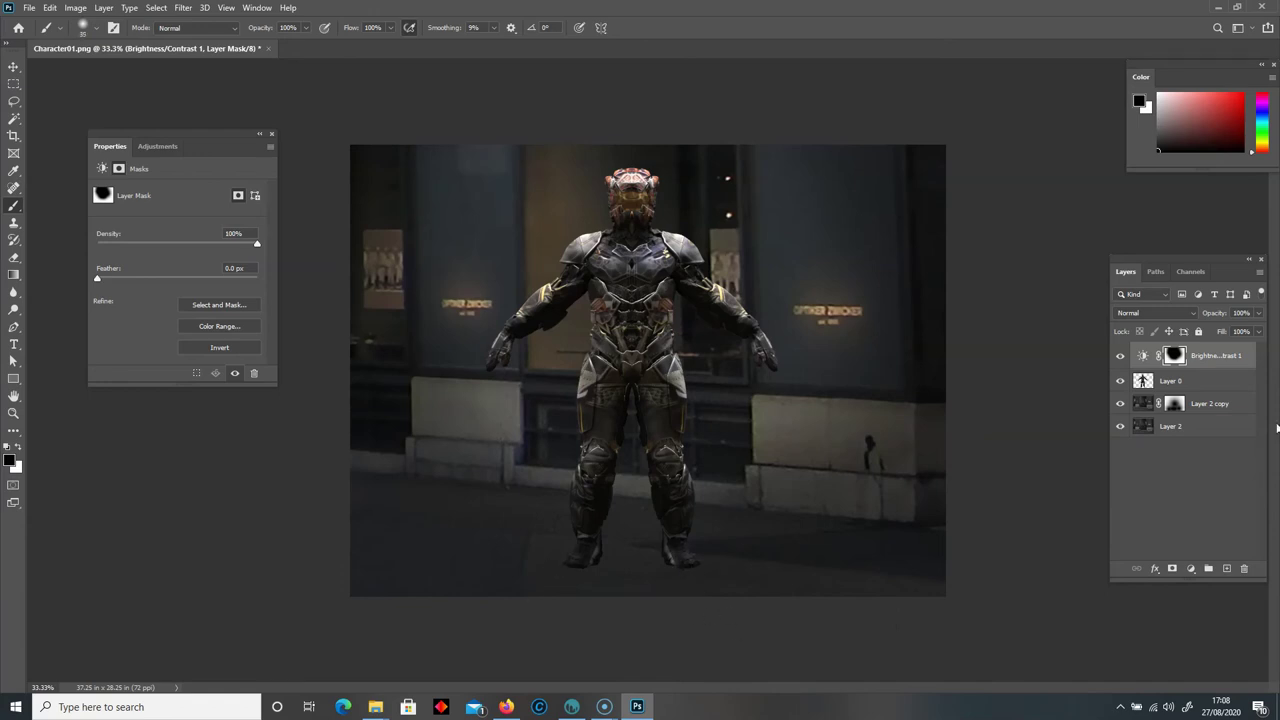
left_click(1212, 403)
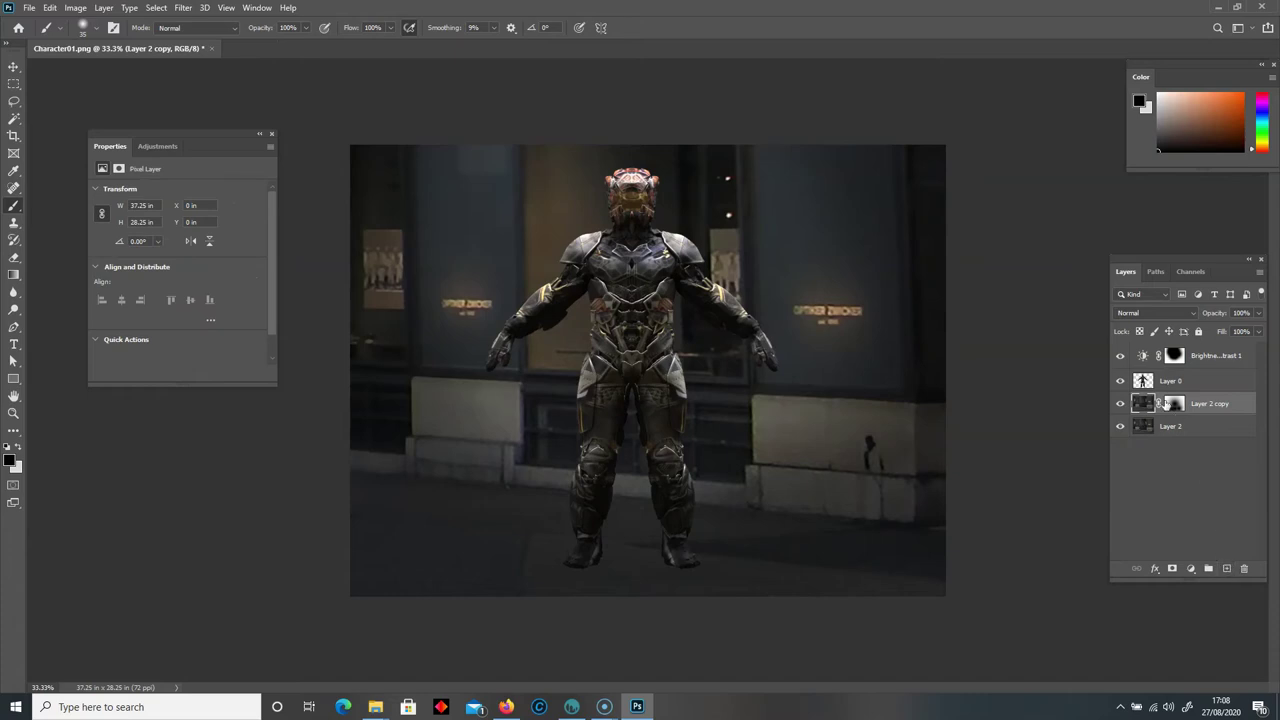
left_click(1227, 568)
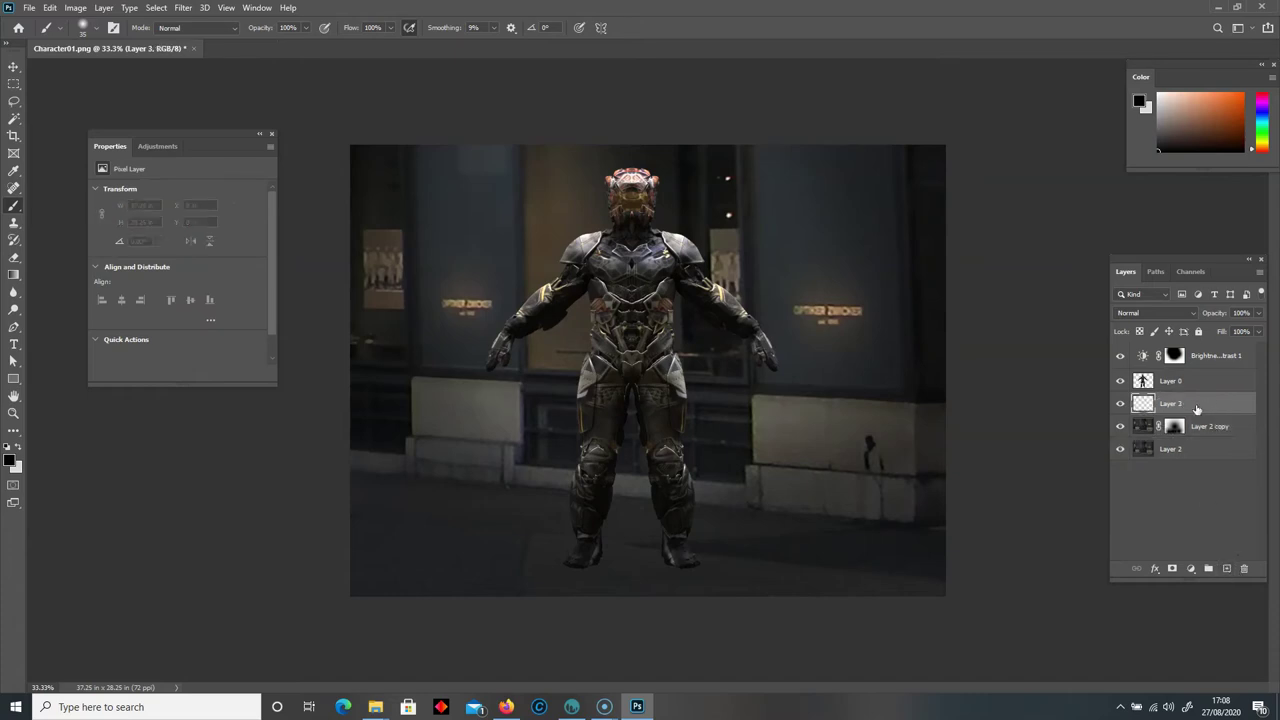
key("bracketright")
key("bracketright")
key("bracketright")
key("bracketright")
key("bracketright")
key("bracketright")
key("bracketright")
key("bracketright")
key("bracketright")
key("bracketright")
left_click_drag(581, 569, 500, 614)
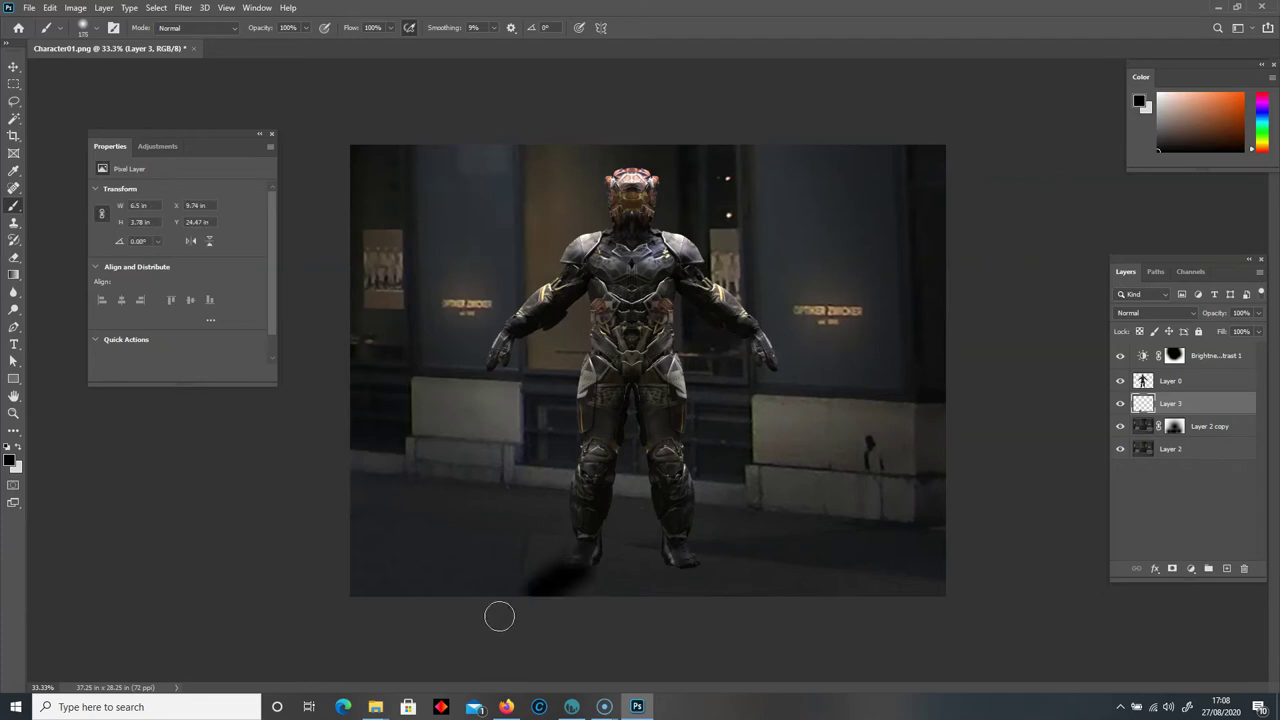
left_click_drag(669, 574, 720, 606)
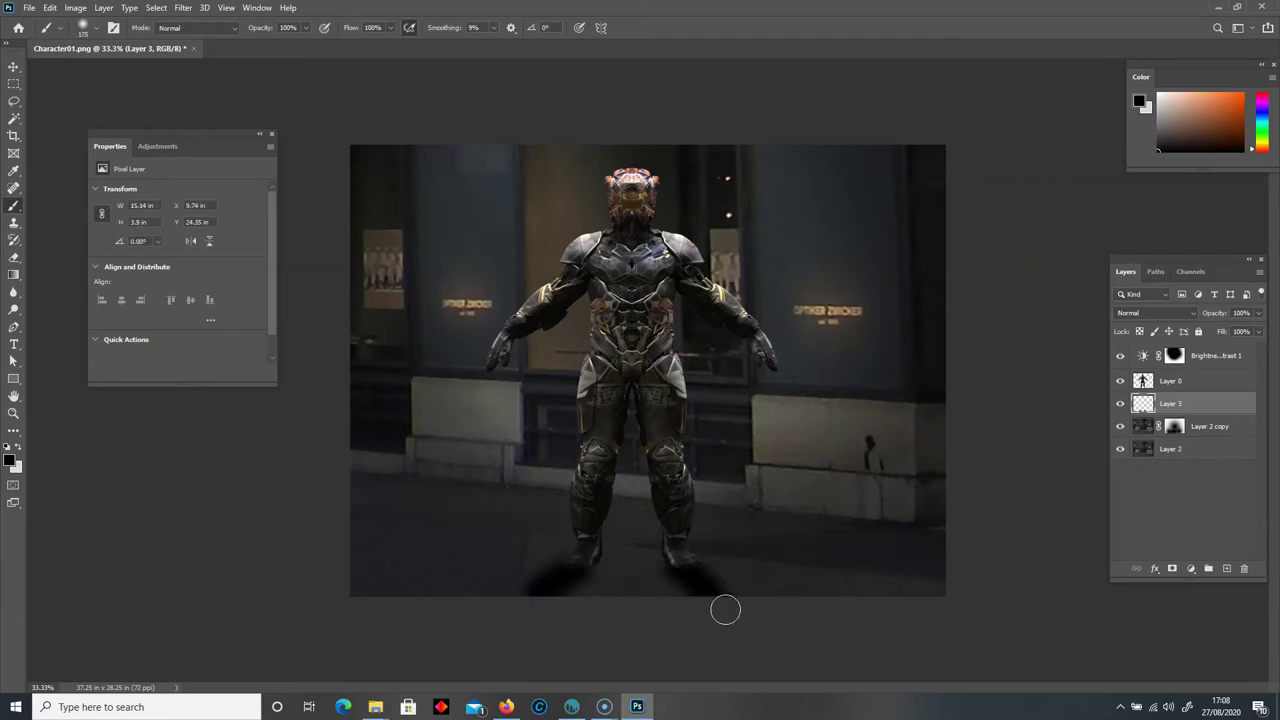
Try the painted foot shadows at 23% layer opacity, undo the last changes and delete Layer 3.
left_click(1260, 316)
left_click_drag(1258, 332, 1214, 336)
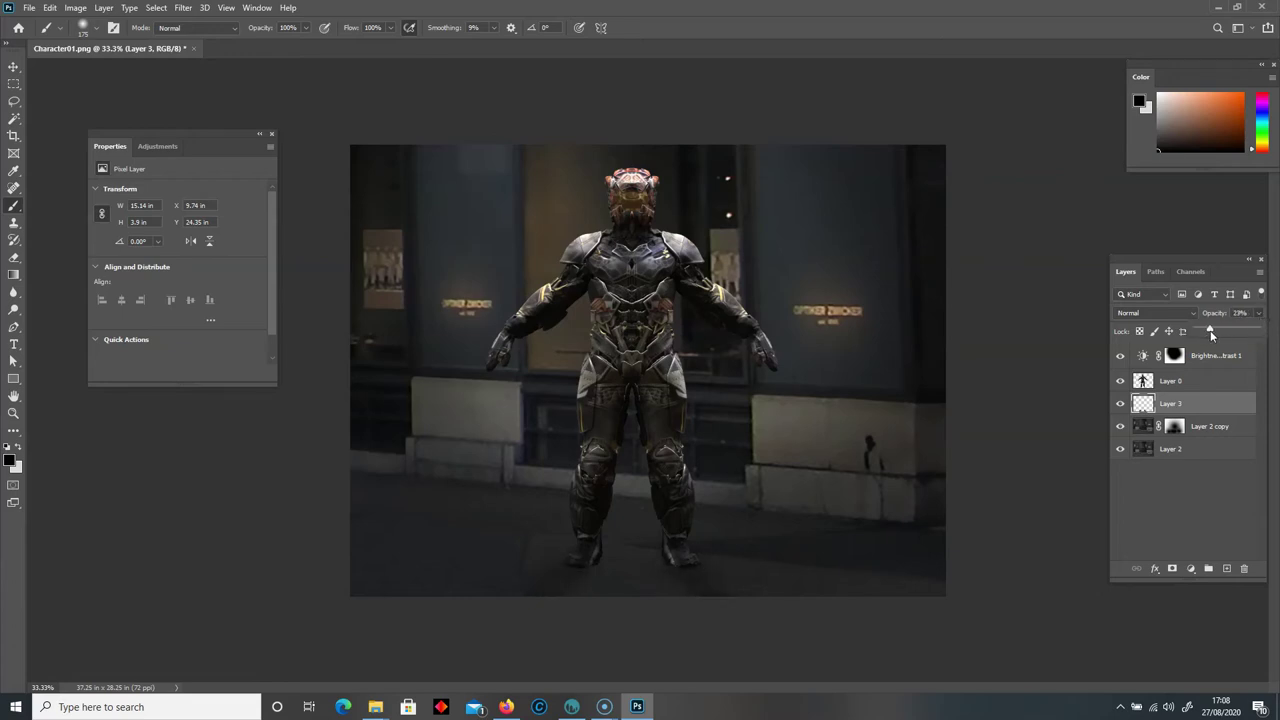
key("ctrl+z")
key("ctrl+z")
left_click_drag(1200, 404, 1246, 570)
Duplicate Layer 0 and turn the copy into a black silhouette with Curves by lowering the white point's output to 0.
left_click(1199, 384)
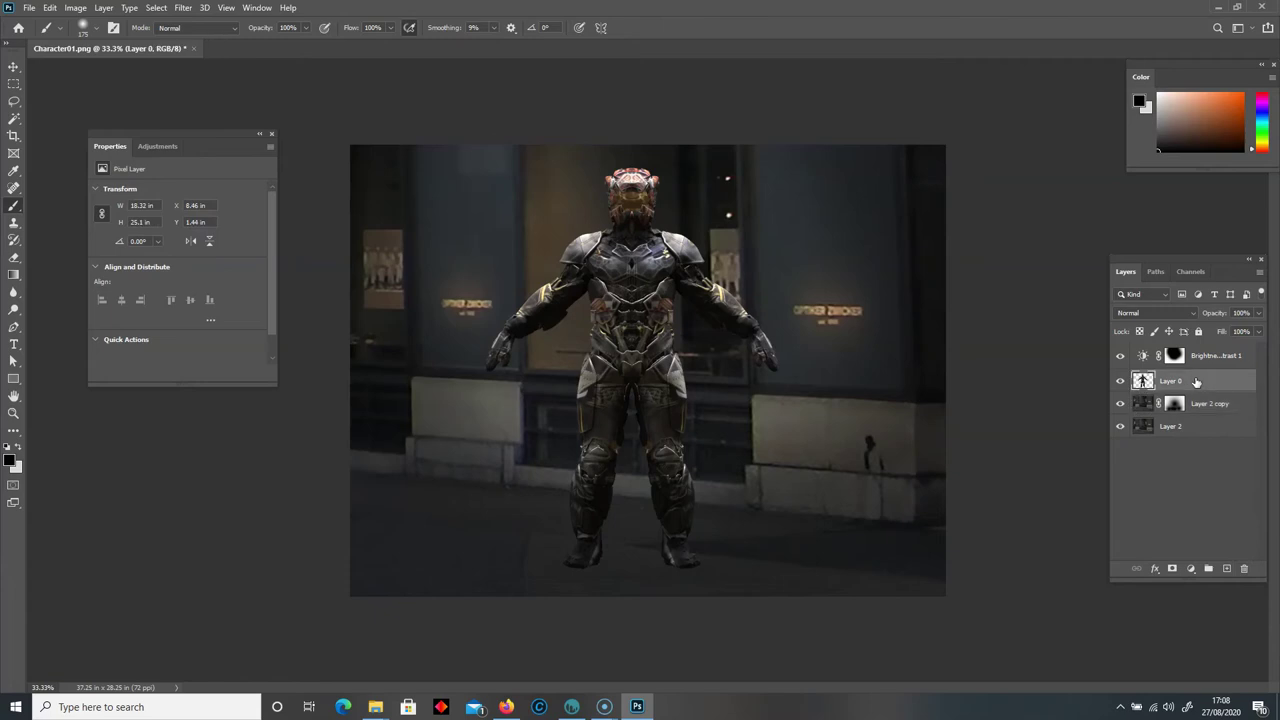
left_click_drag(1206, 384, 1227, 569)
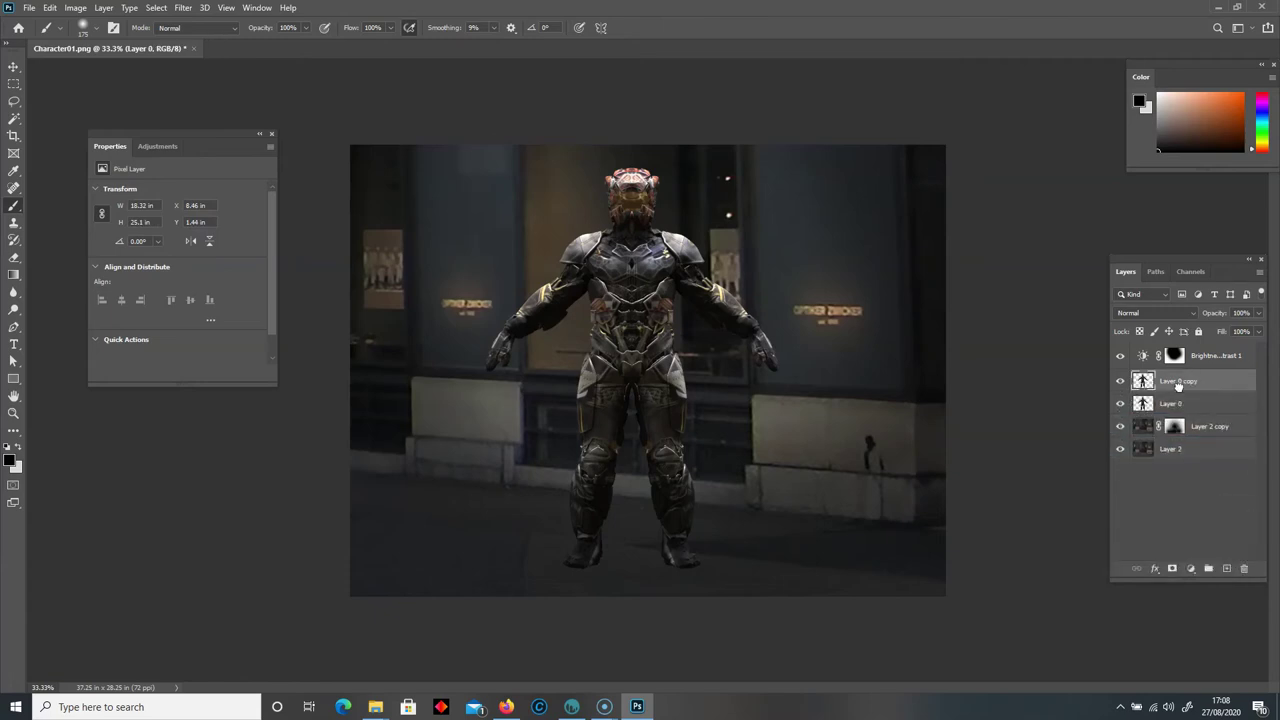
left_click(77, 8)
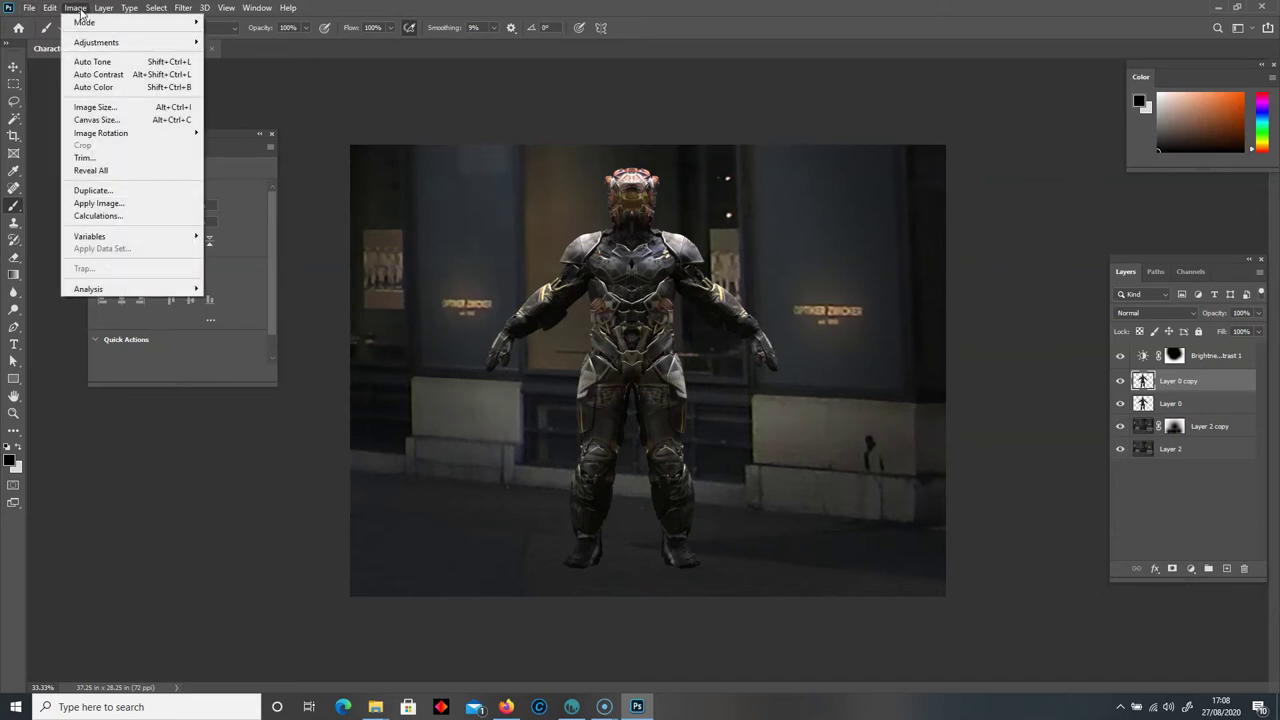
mouse_move(96, 42)
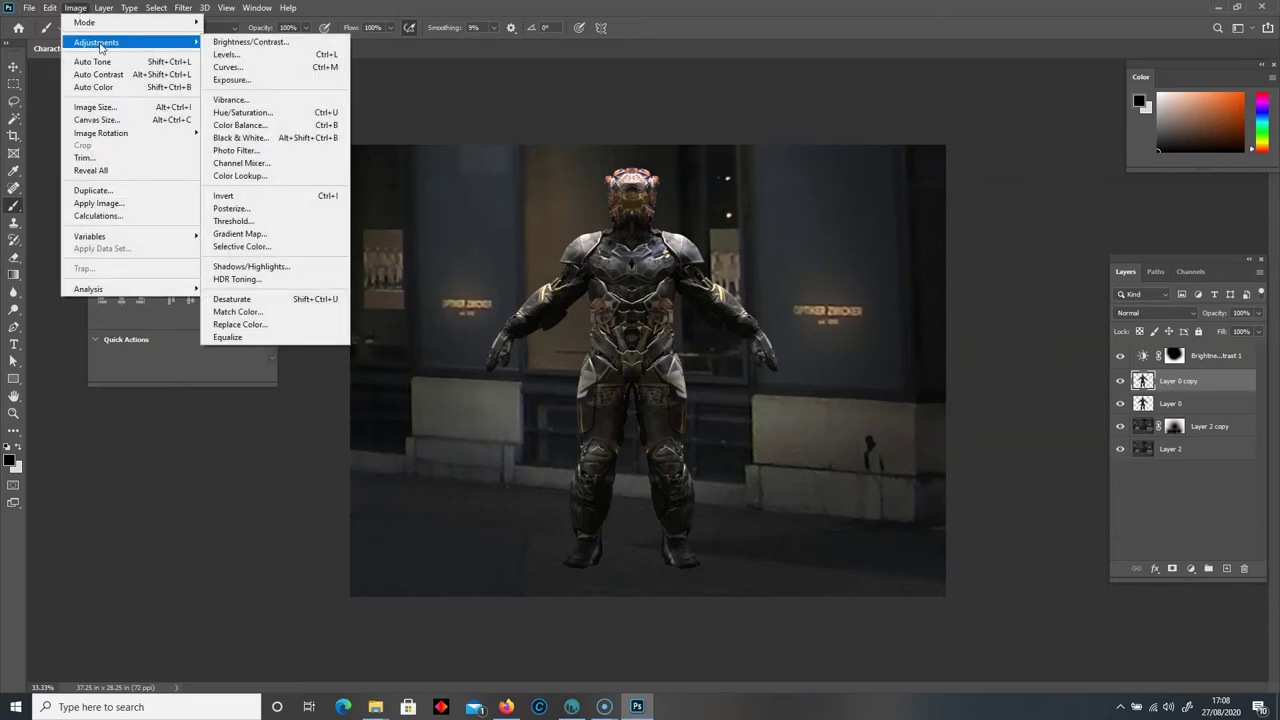
left_click(228, 67)
left_click_drag(344, 443, 398, 647)
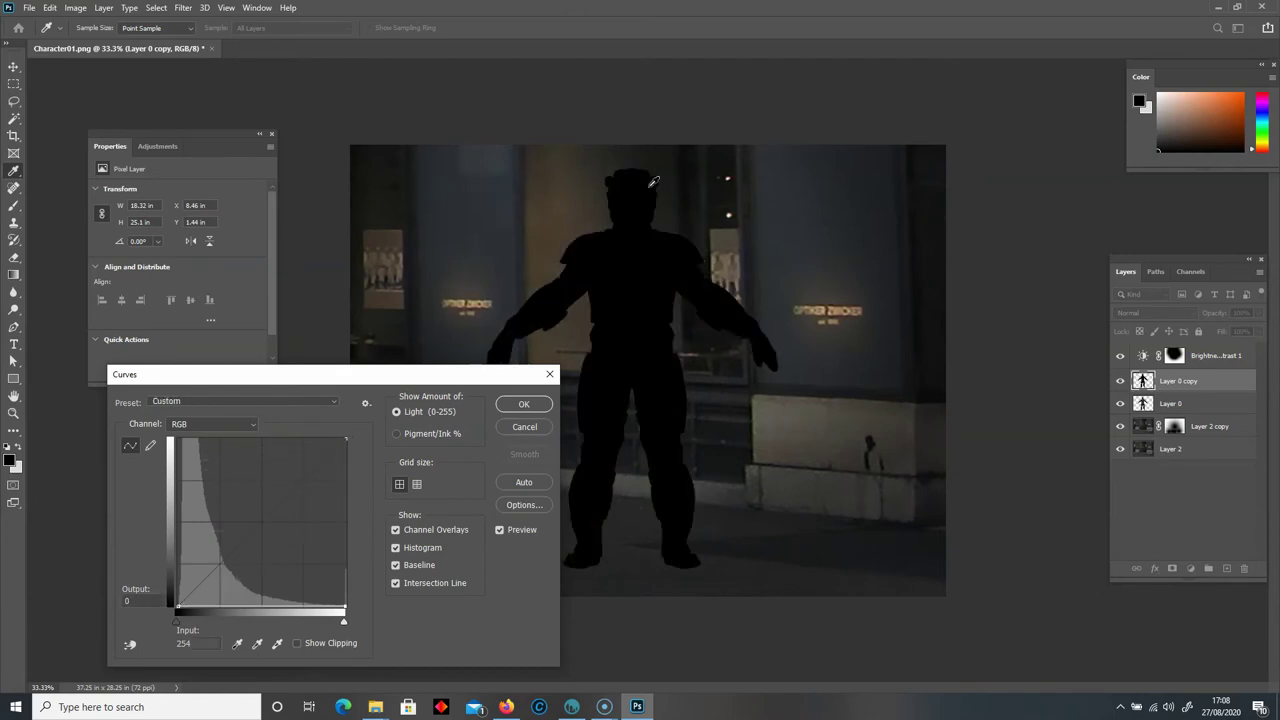
left_click(520, 405)
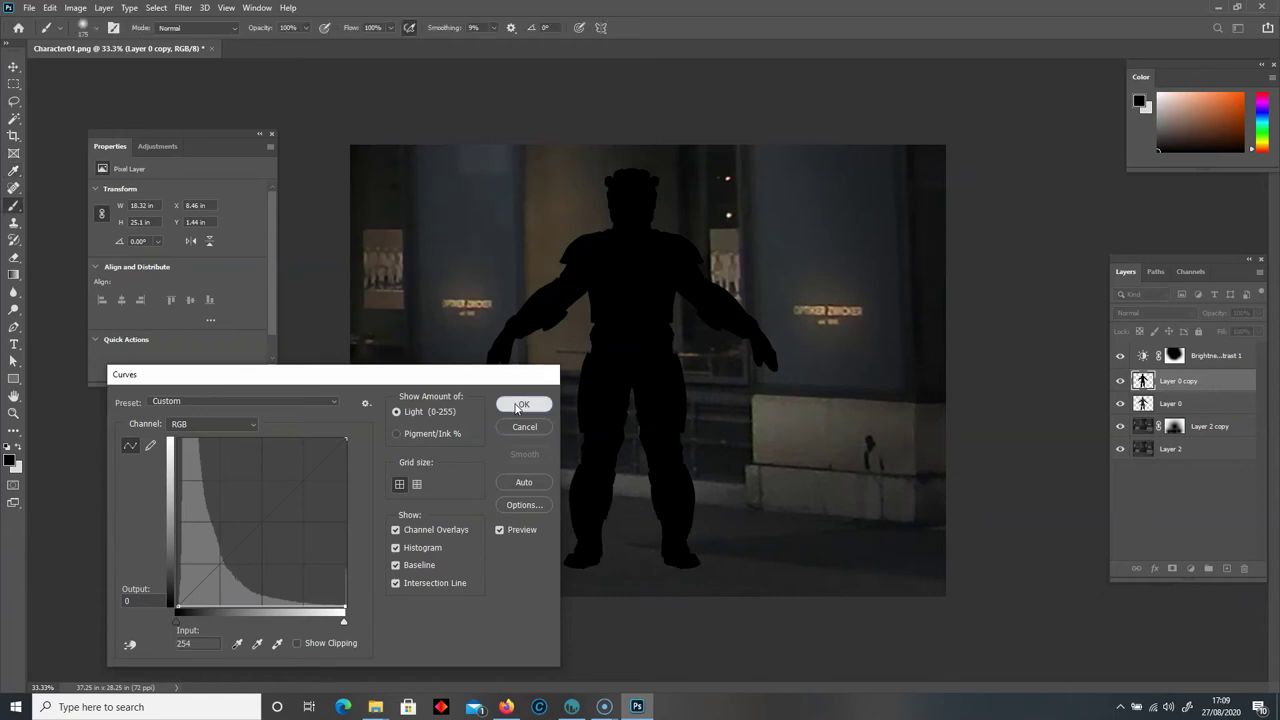
Apply a Gaussian Blur with a radius of 34.6 pixels to the black silhouette on Layer 0 copy.
left_click(183, 8)
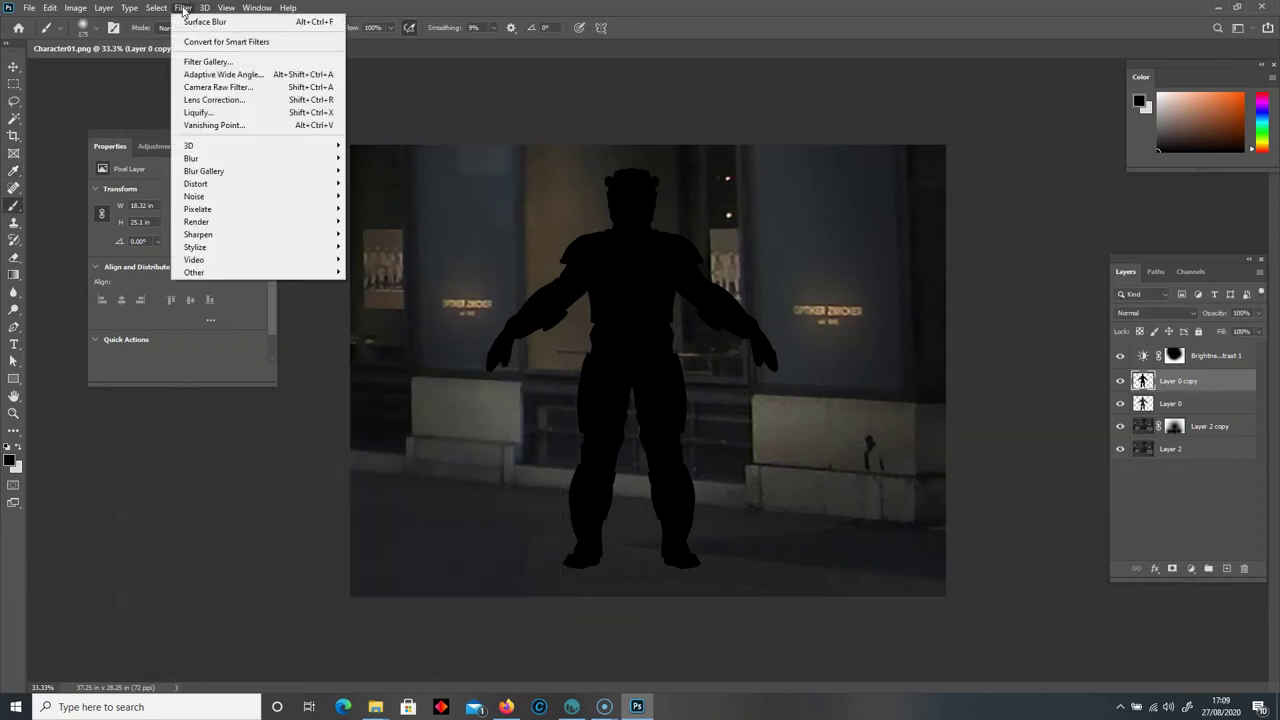
mouse_move(300, 158)
left_click(395, 208)
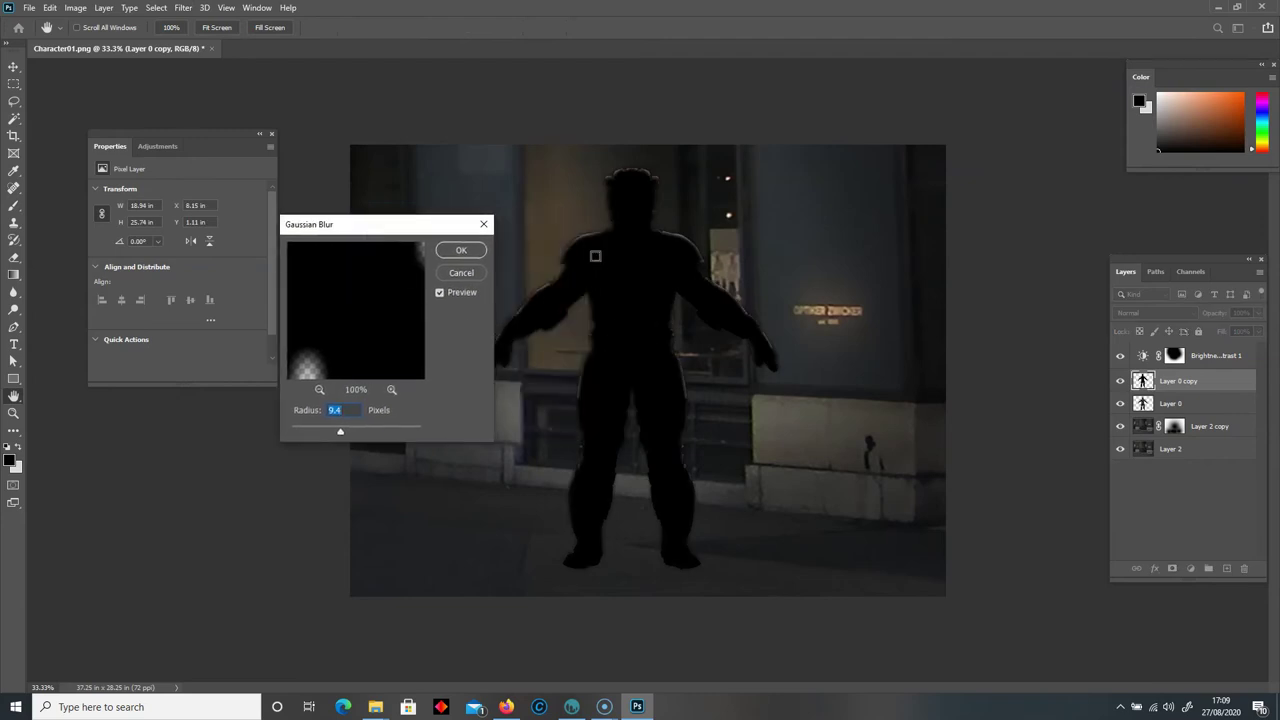
left_click_drag(345, 430, 355, 434)
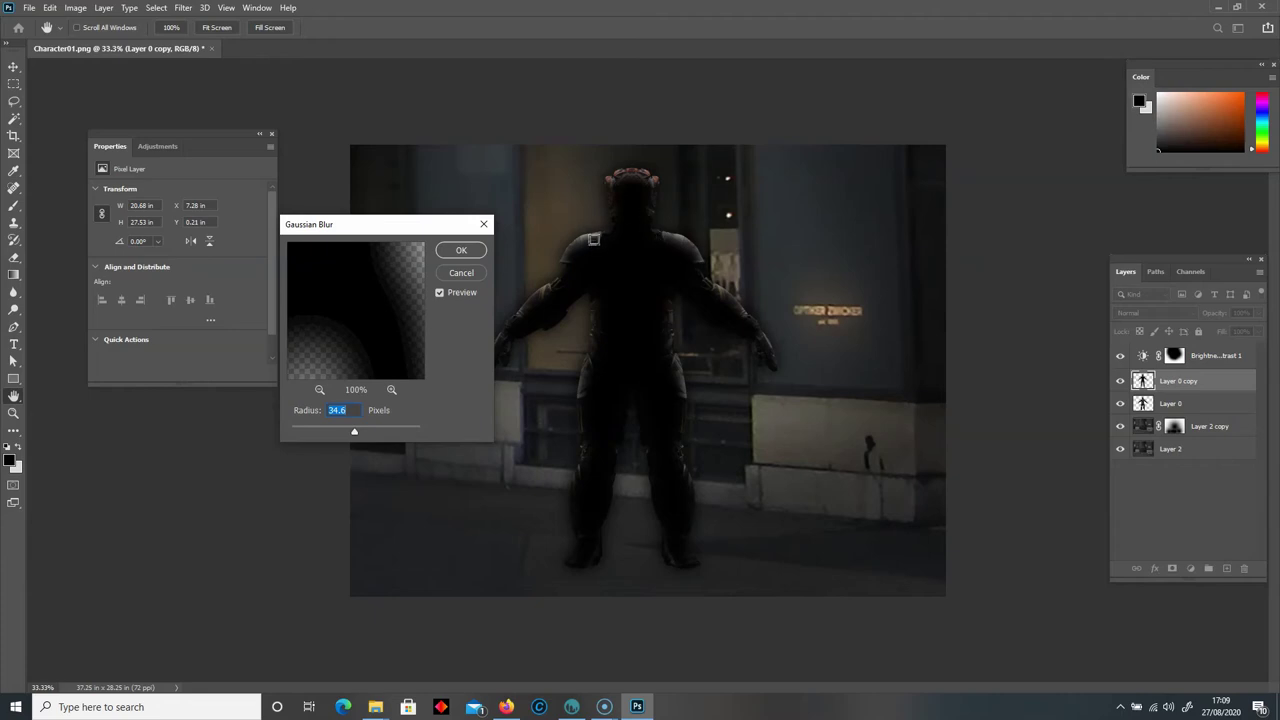
left_click(460, 252)
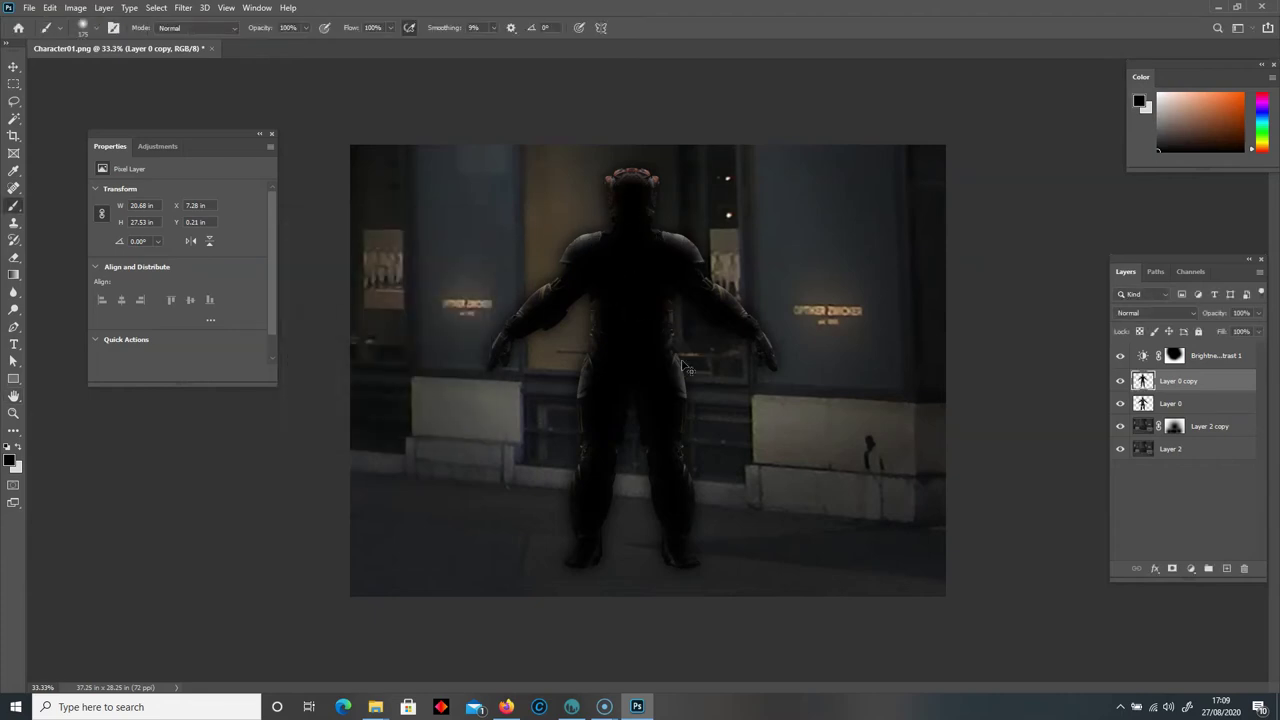
Flip the blurred silhouette vertically and place it directly below the character so its feet meet the character's feet.
key("ctrl+t")
right_click(655, 289)
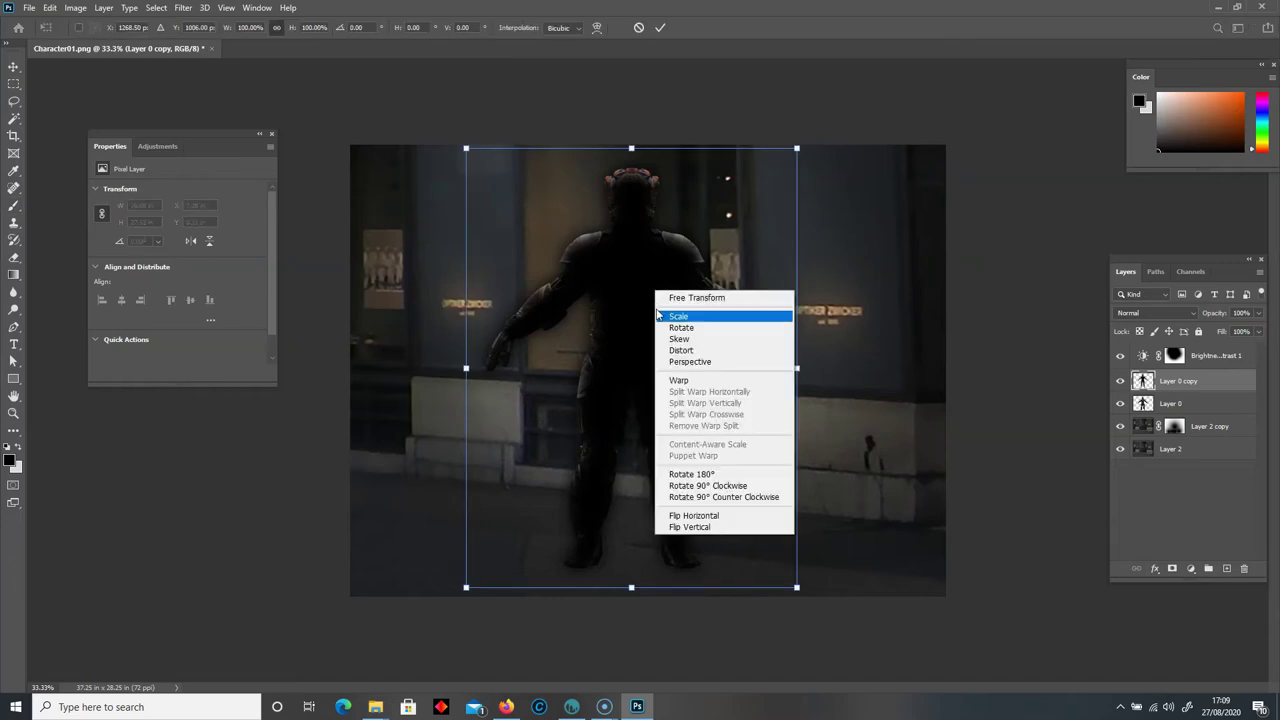
left_click(700, 536)
left_click_drag(614, 340, 811, 137)
left_click_drag(814, 216, 743, 310)
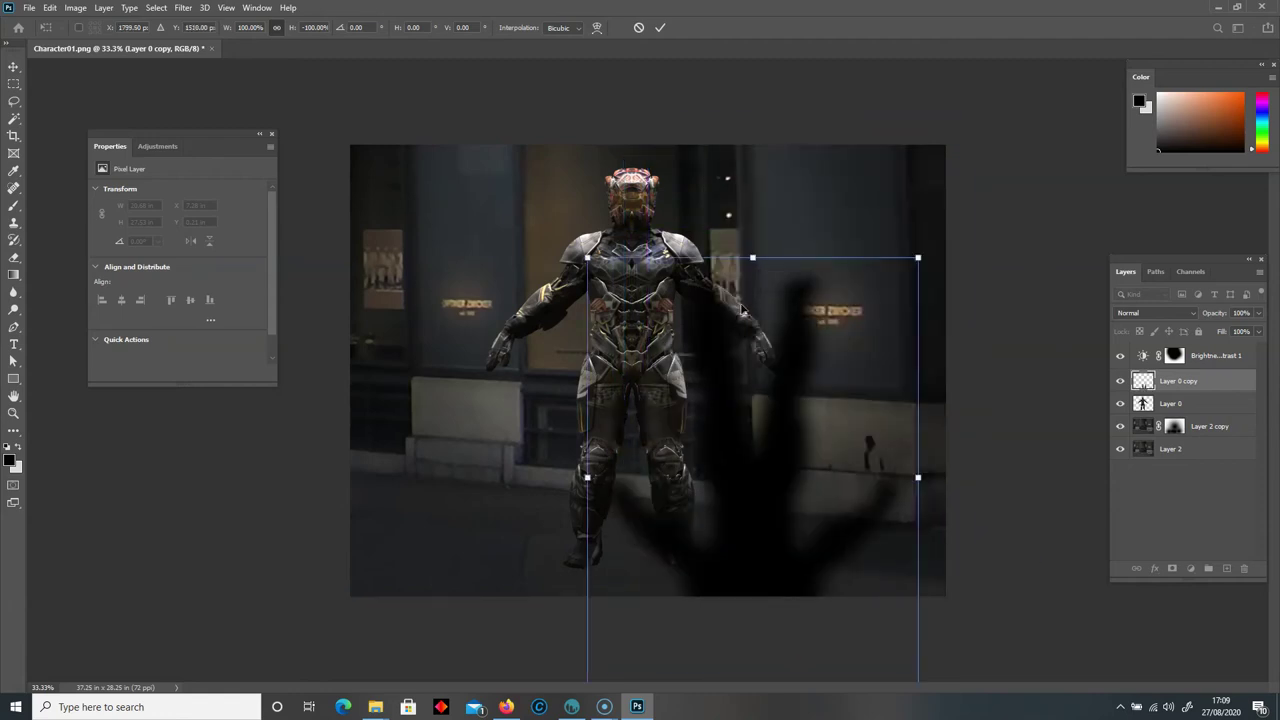
left_click_drag(787, 375, 673, 660)
key("b")
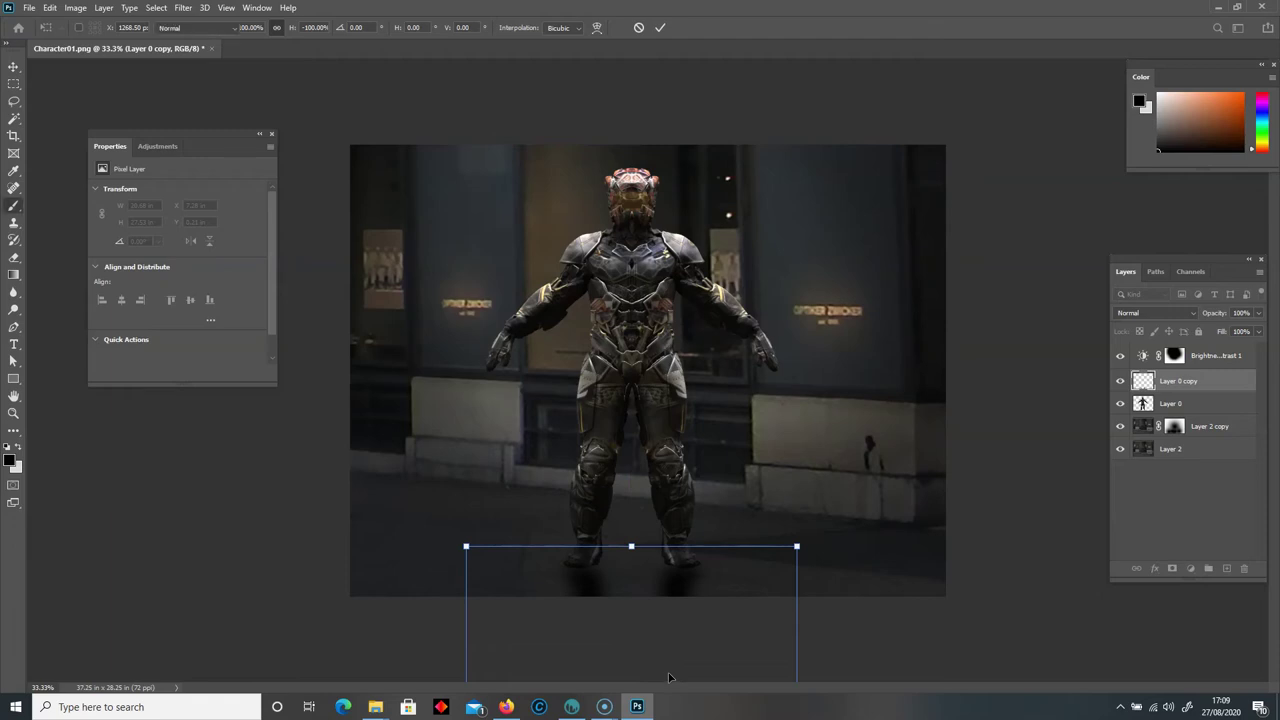
key("v")
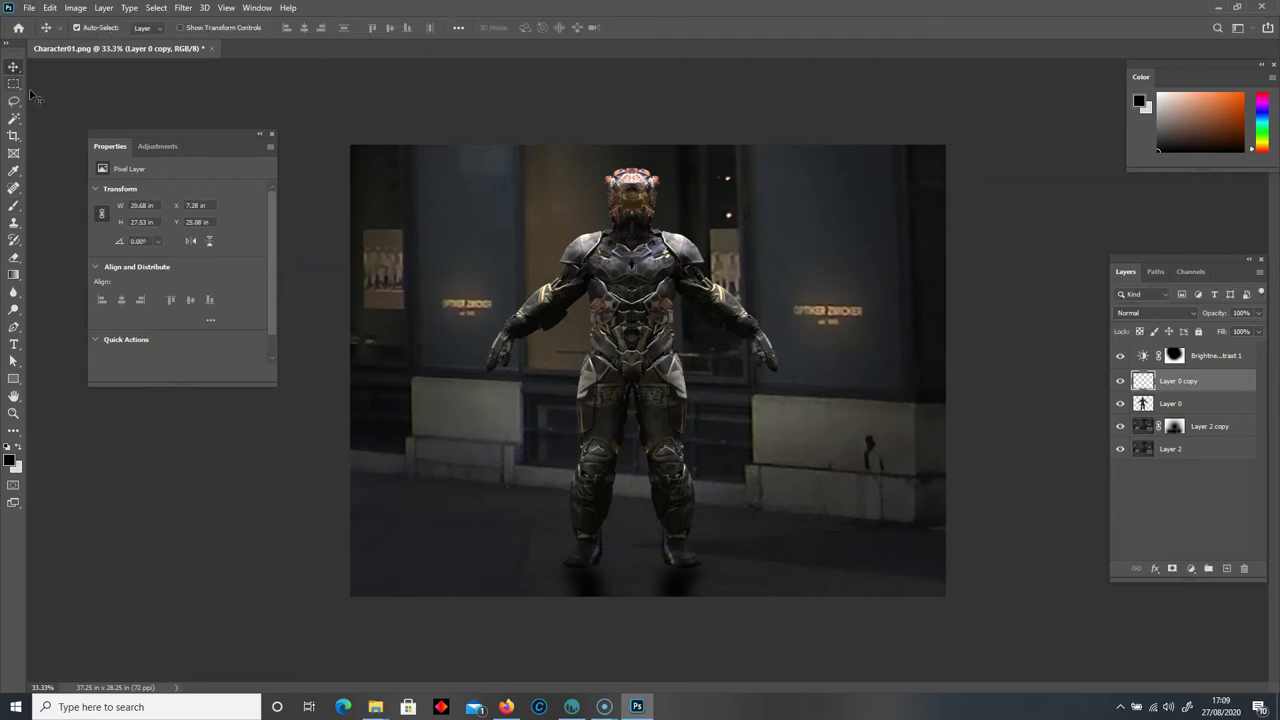
Try stacking the blurred shadow layer, Layer 0 copy, below Layer 0 and moving the shadow, and undo the changes.
left_click_drag(600, 595, 595, 583)
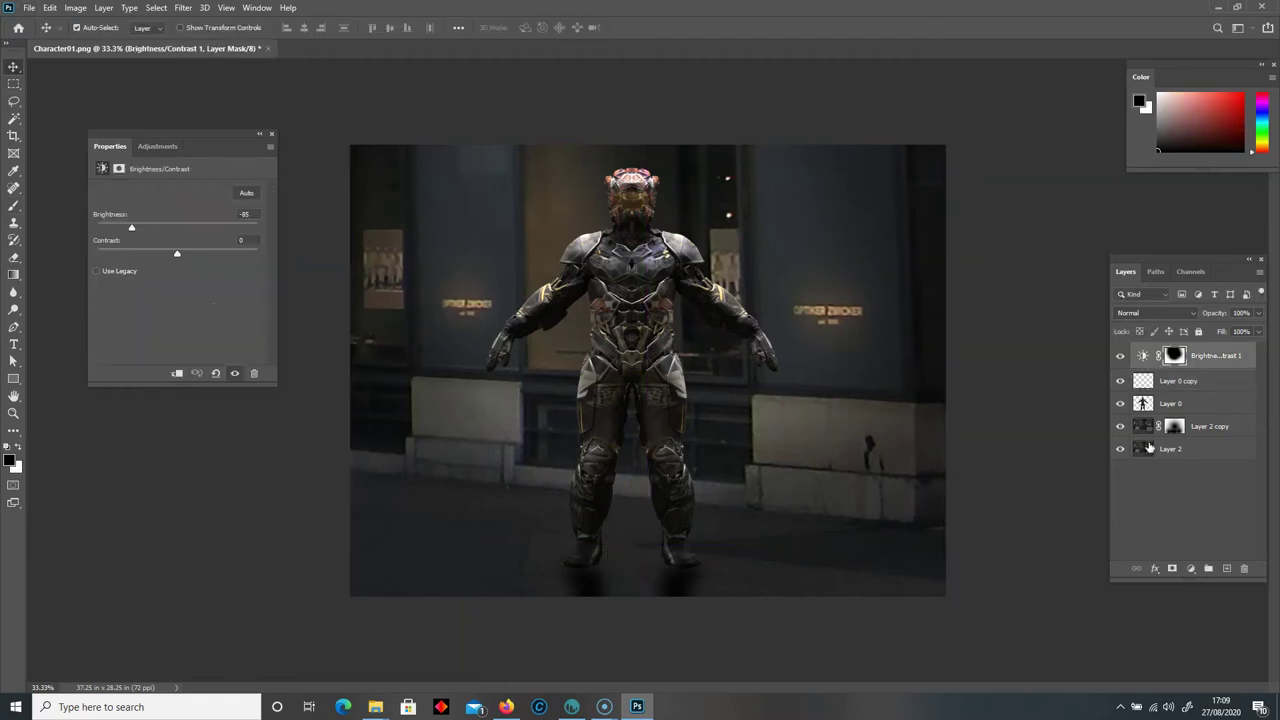
left_click(1208, 405)
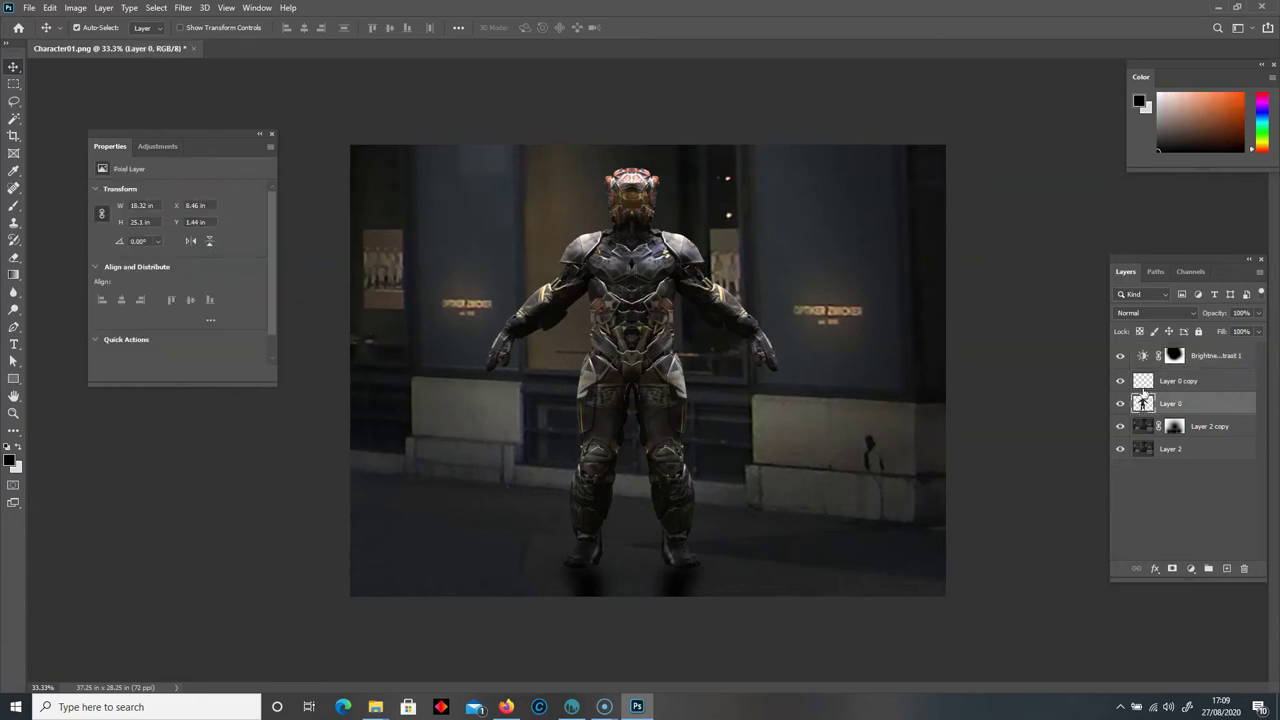
left_click(1128, 382)
left_click_drag(1150, 383, 1168, 412)
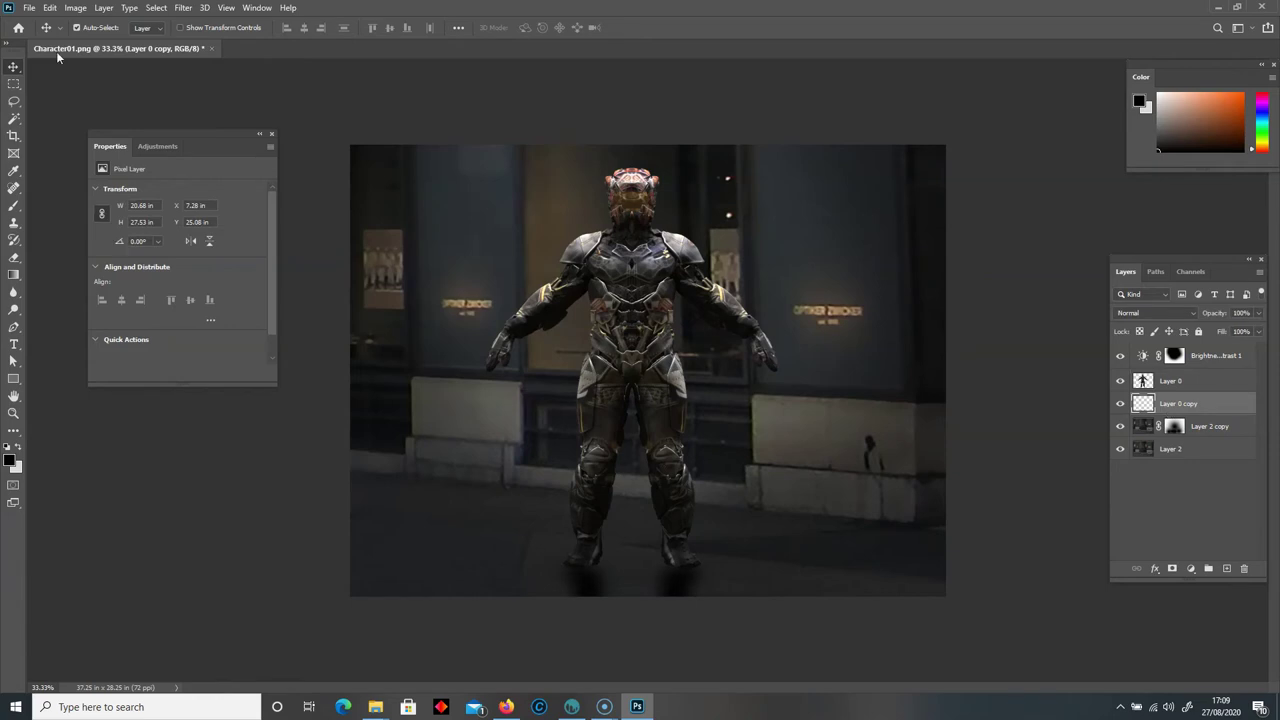
left_click_drag(594, 590, 595, 575)
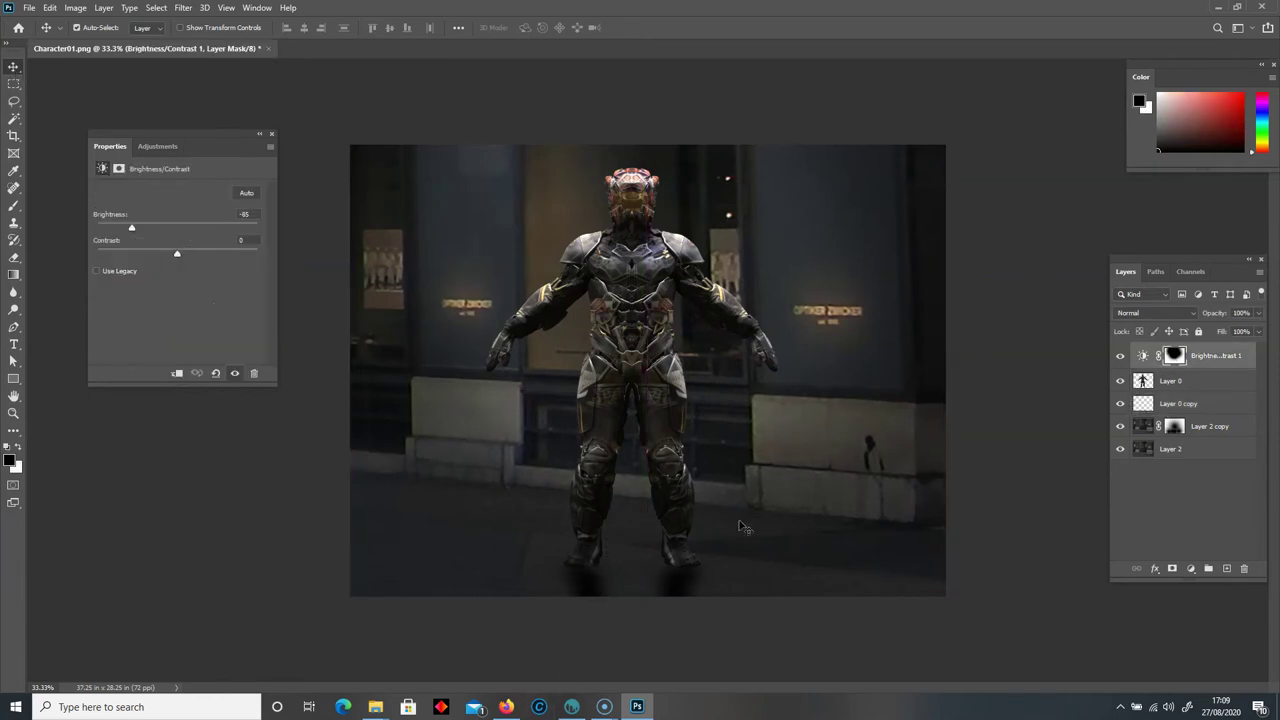
key("ctrl+z")
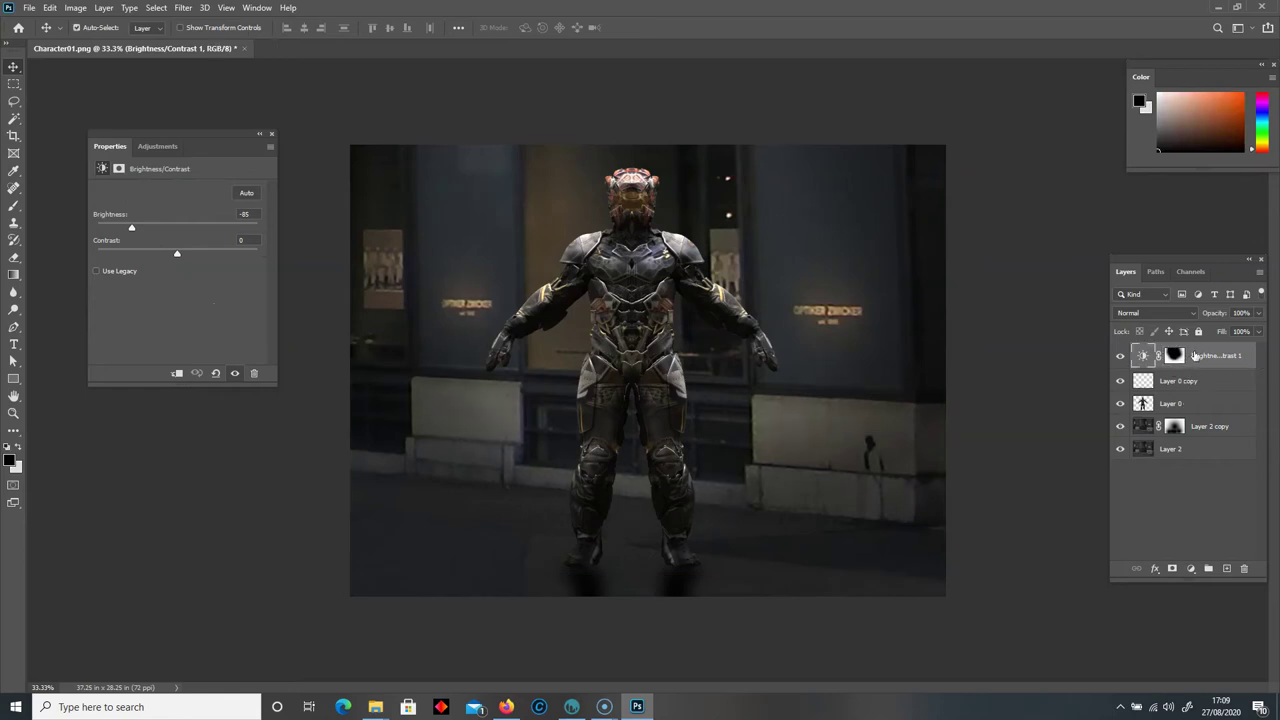
Turn off Auto-Select, place Layer 0 copy below Layer 0 and shift the shadow up to a Y position of 24.5 in.
left_click(1174, 379)
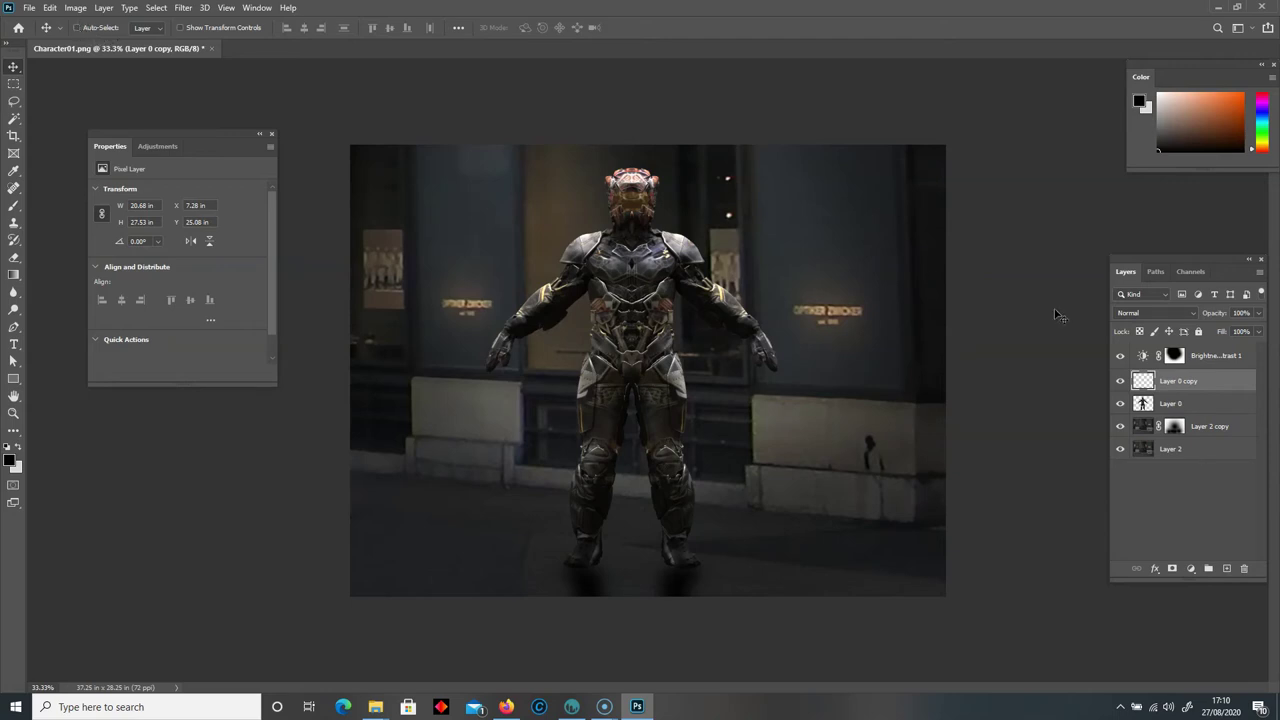
left_click(1174, 408)
left_click(1193, 379)
left_click_drag(1213, 380, 1218, 413)
left_click_drag(687, 595, 687, 580)
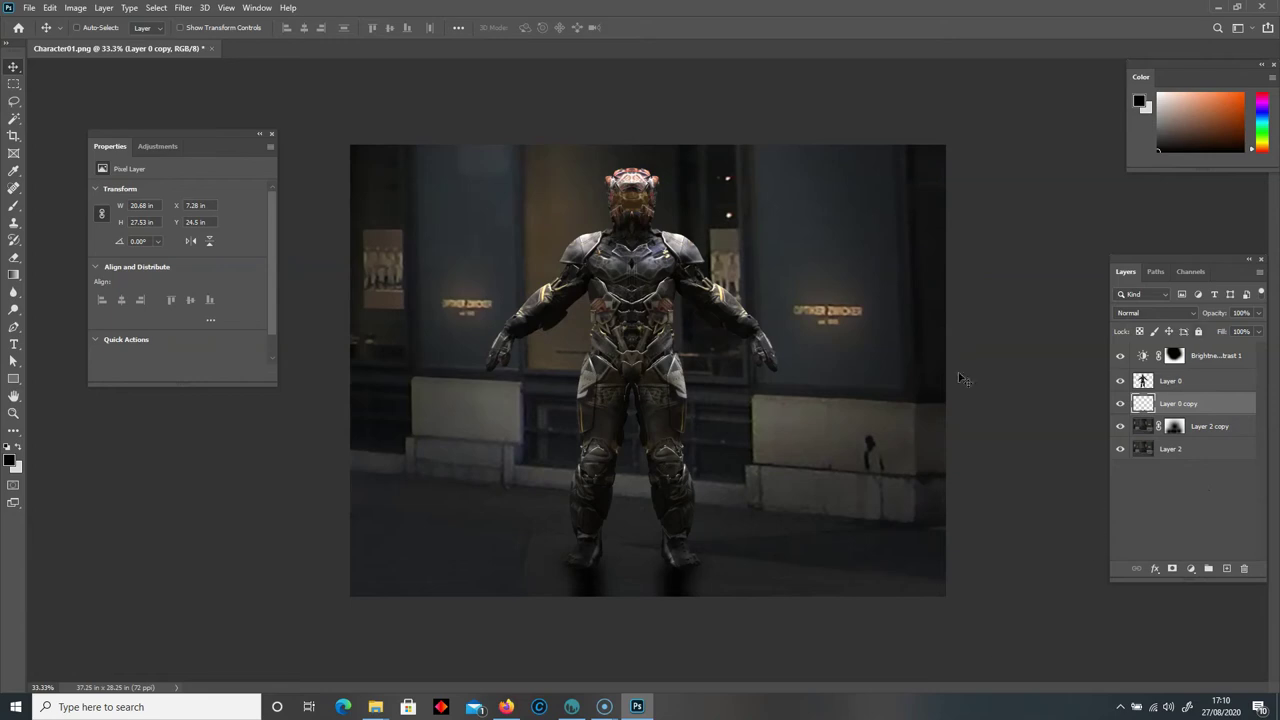
Add a Color Balance adjustment layer above Brightness/Contrast 1 and set its midtones to Cyan/Red -1 and Yellow/Blue +3.
left_click(1249, 362)
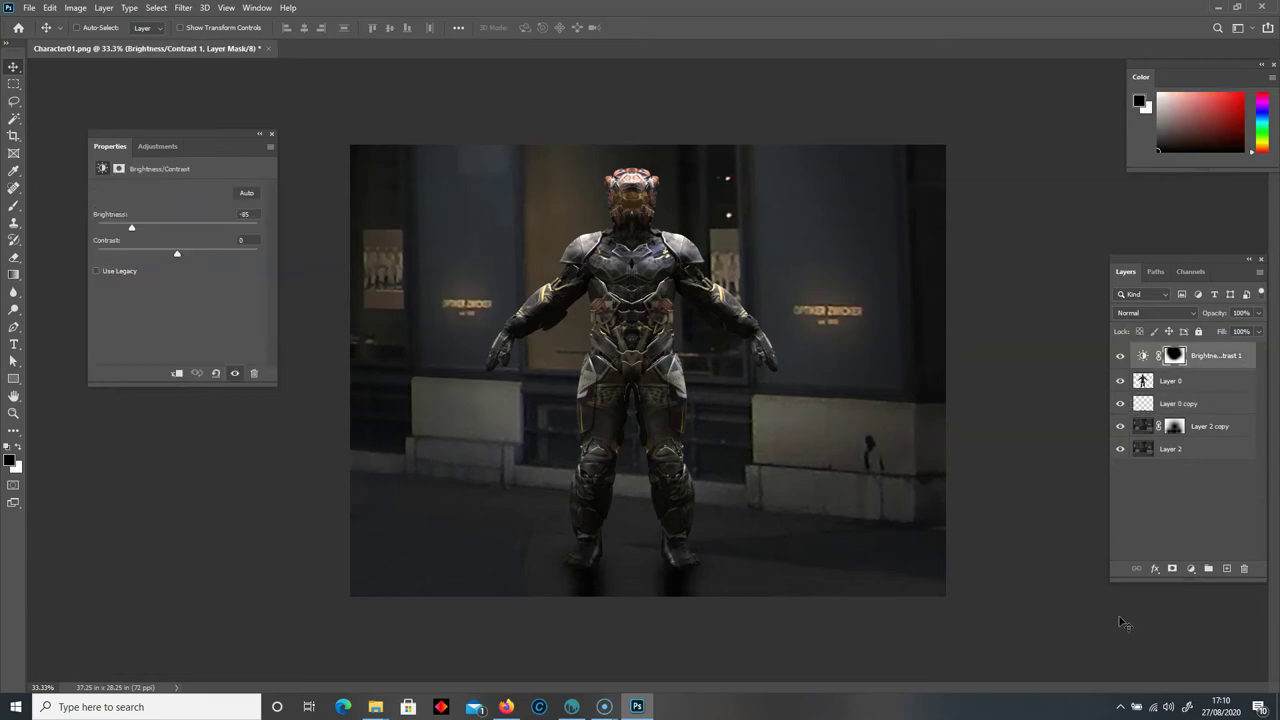
key("ctrl+plus")
left_click(1190, 569)
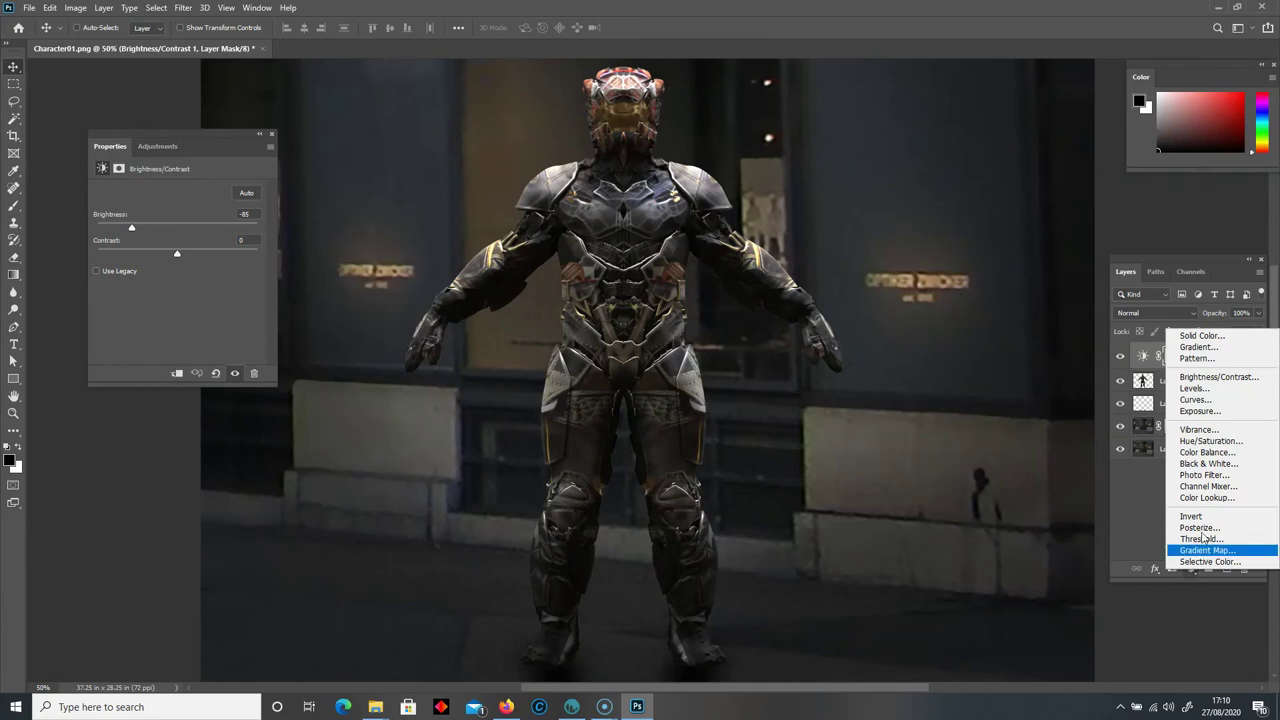
left_click(1208, 452)
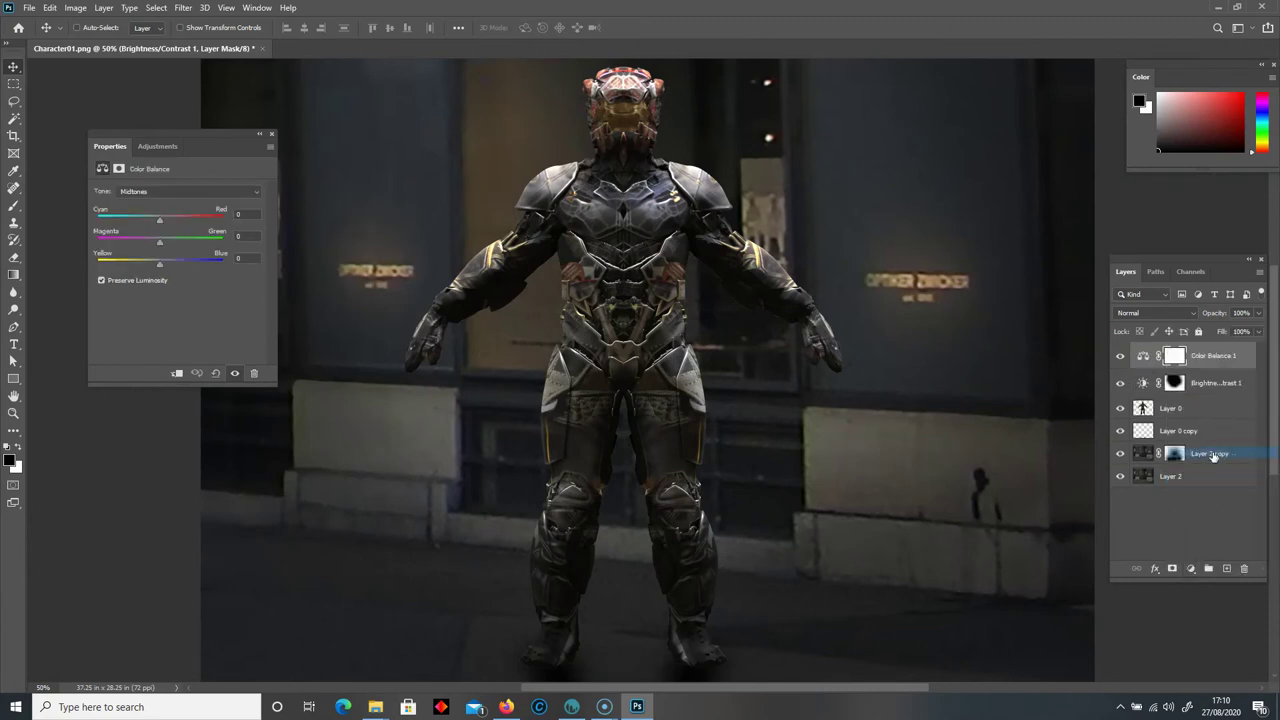
key("ctrl+minus")
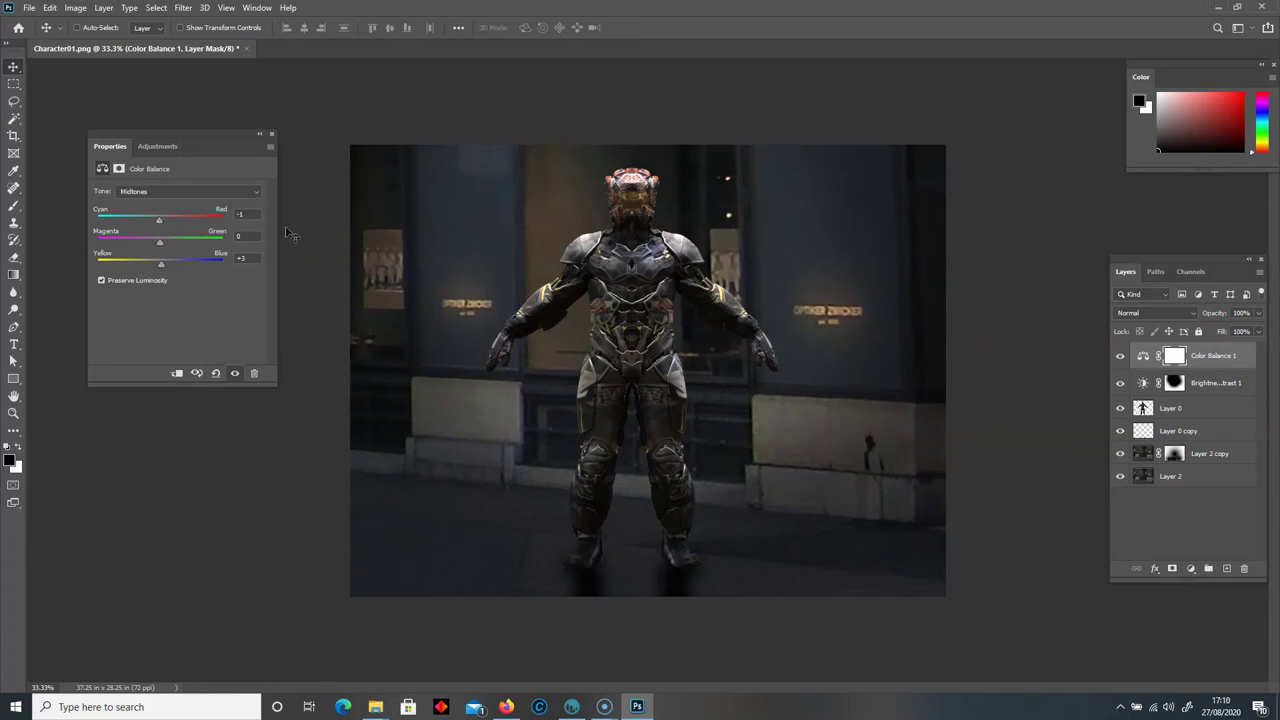
Set the Color Balance highlights to Cyan/Red +3 and Yellow/Blue +7, and compare the image with the adjustment hidden and shown.
left_click(146, 190)
left_click(146, 224)
left_click_drag(160, 268, 160, 267)
left_click_drag(153, 221, 161, 221)
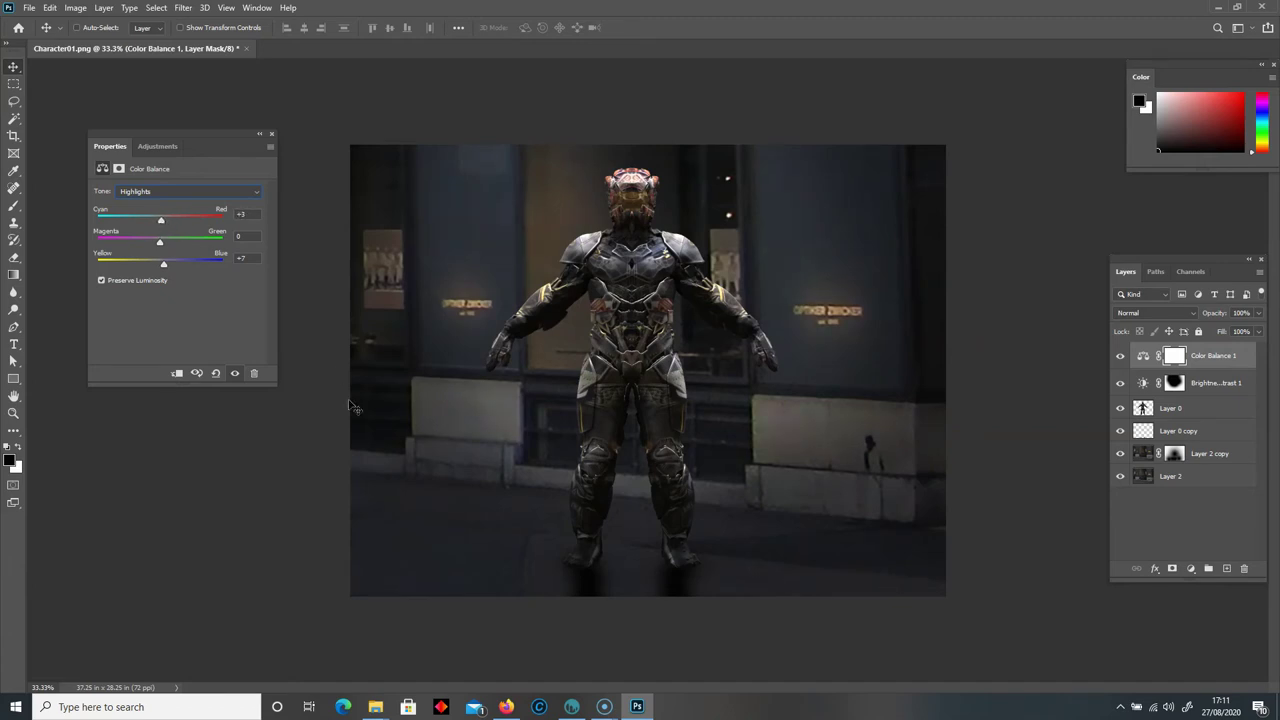
left_click(1121, 356)
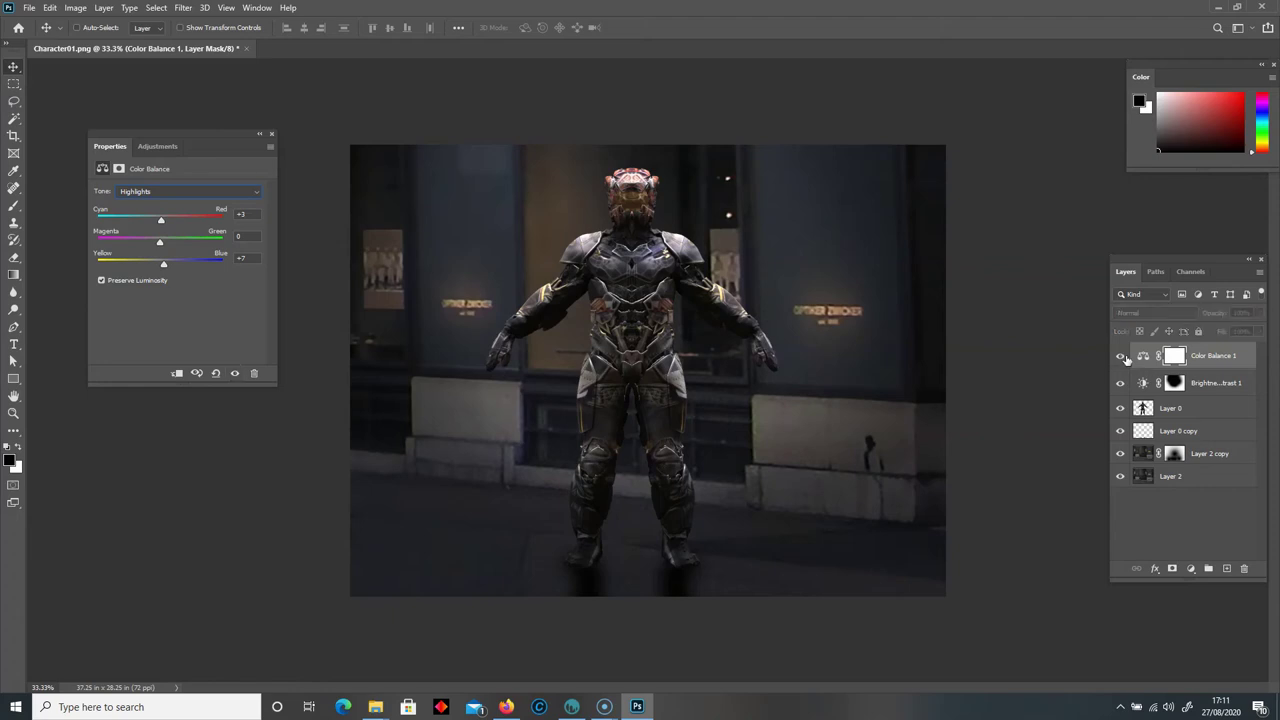
left_click(1122, 356)
left_click(1122, 356)
left_click(1122, 356)
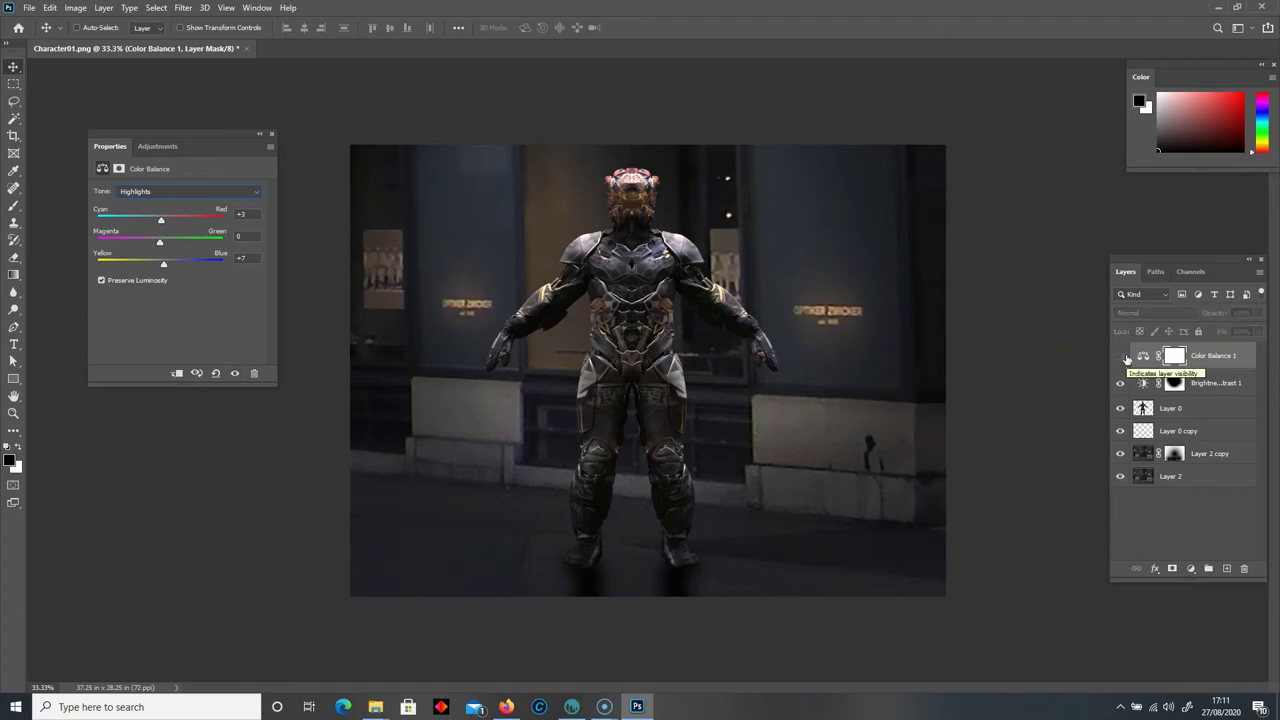
left_click(1124, 357)
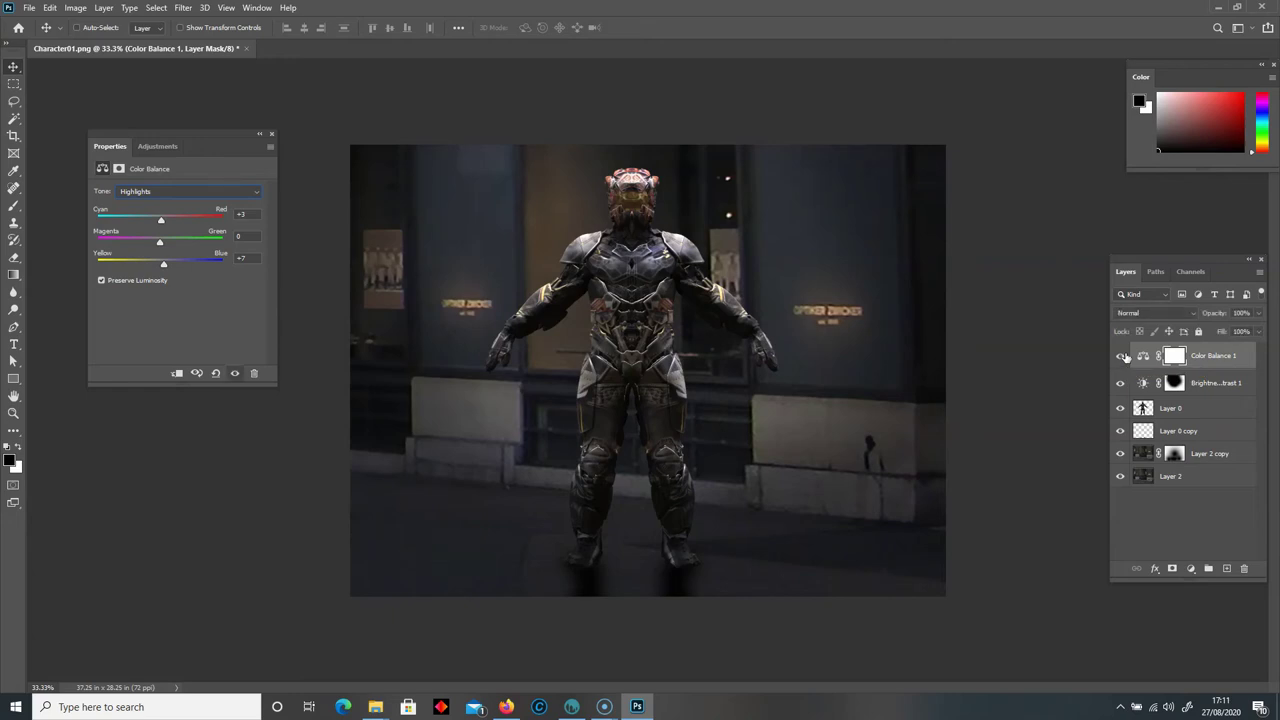
left_click(271, 133)
Remove the stitched texture patch from the character's thigh on the image's left side with the Spot Healing Brush on Layer 0.
key("ctrl+plus")
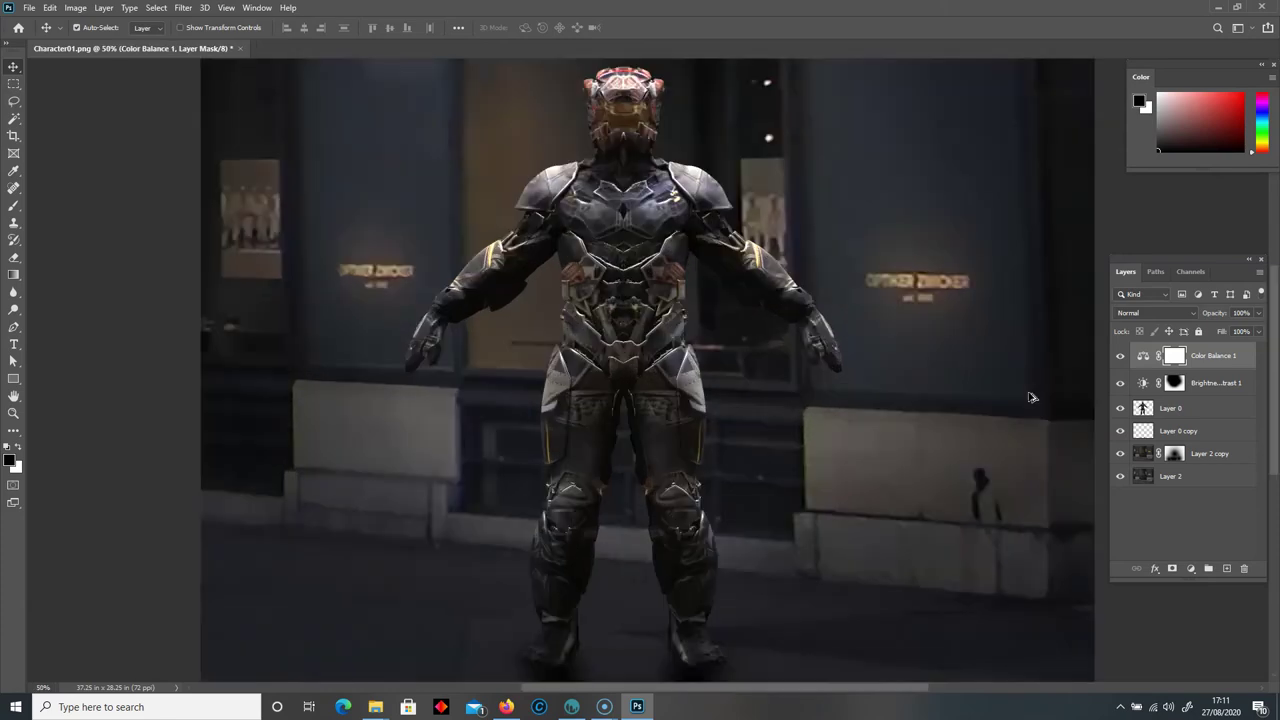
left_click(1185, 410)
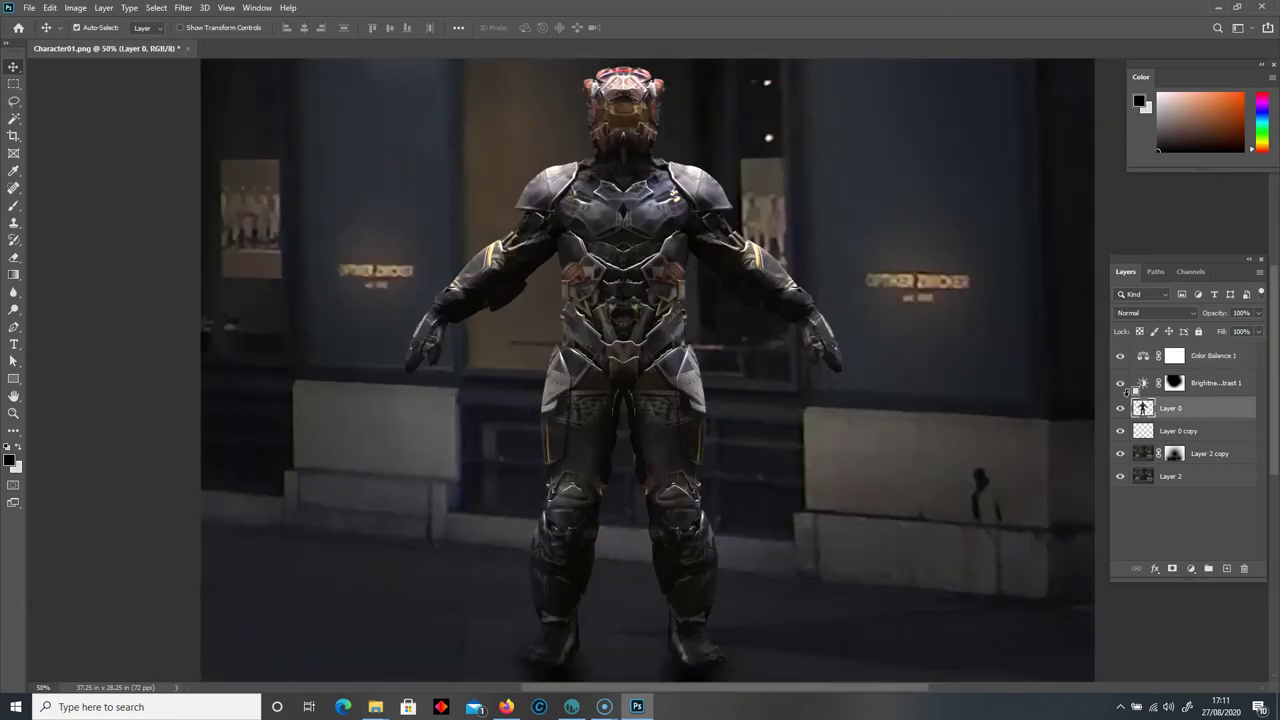
key("ctrl+plus")
key("ctrl+plus")
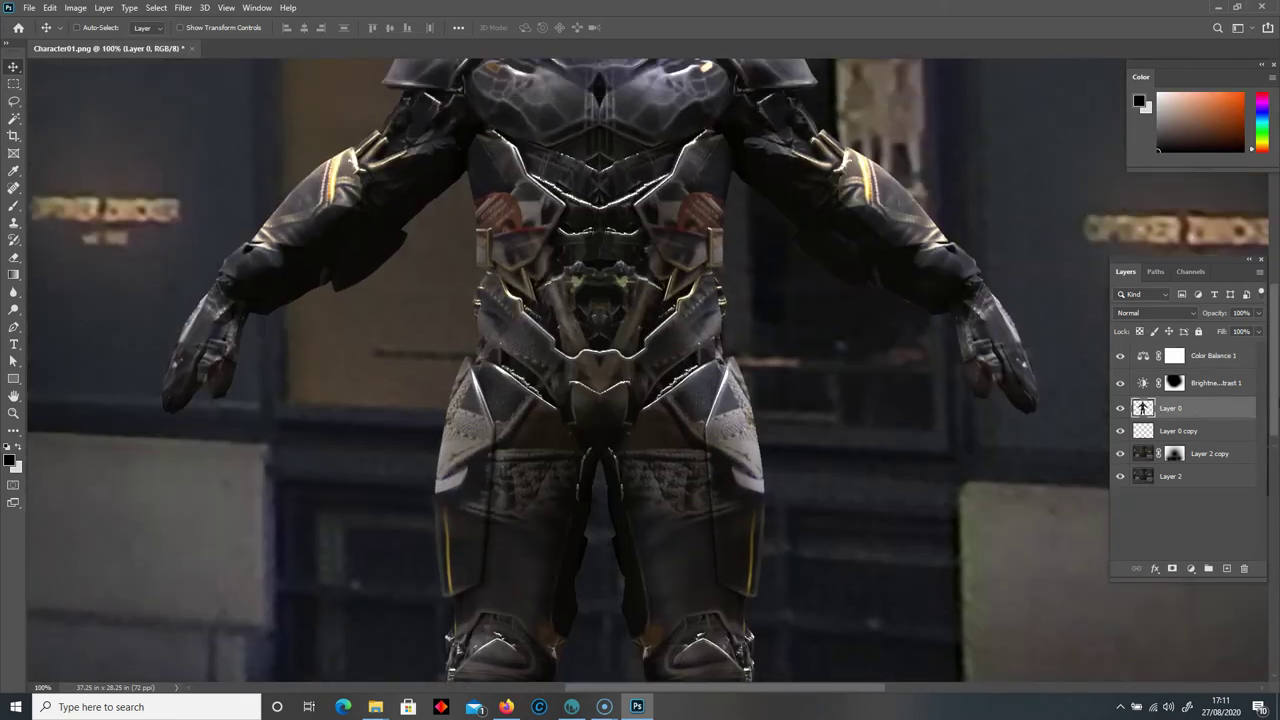
scroll(600, 370, "up", 2)
left_click(12, 188)
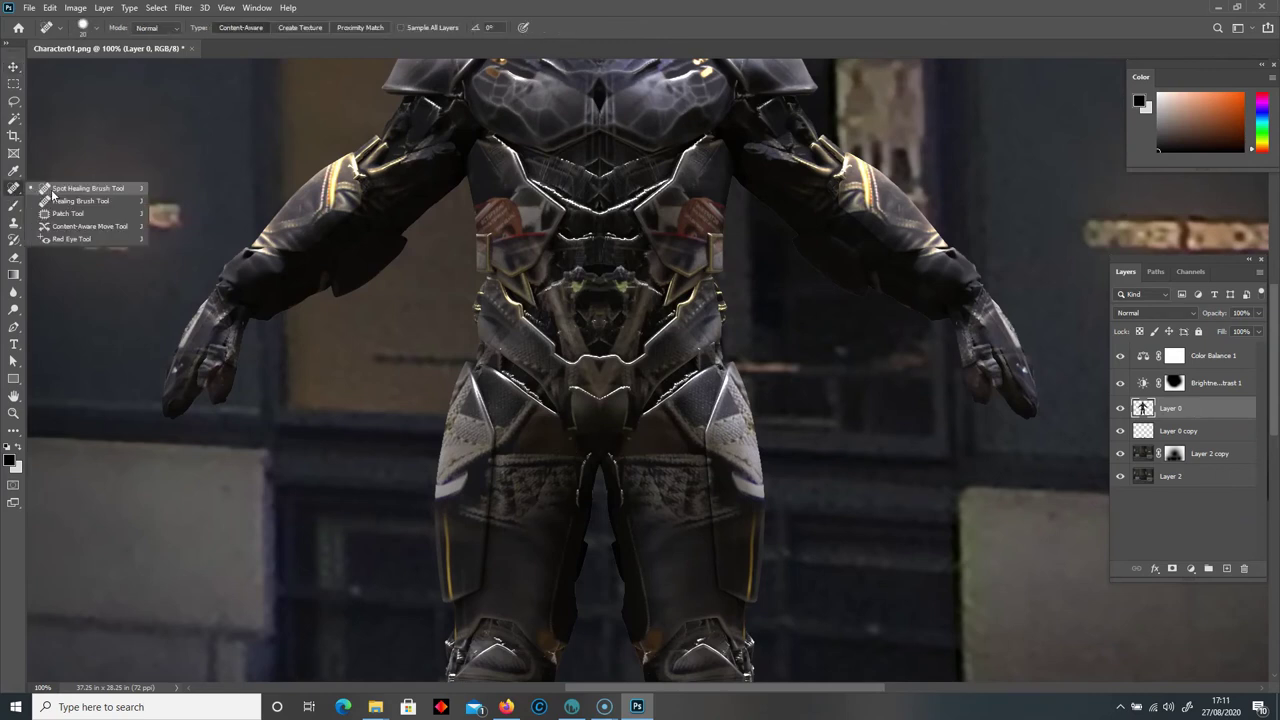
left_click(52, 194)
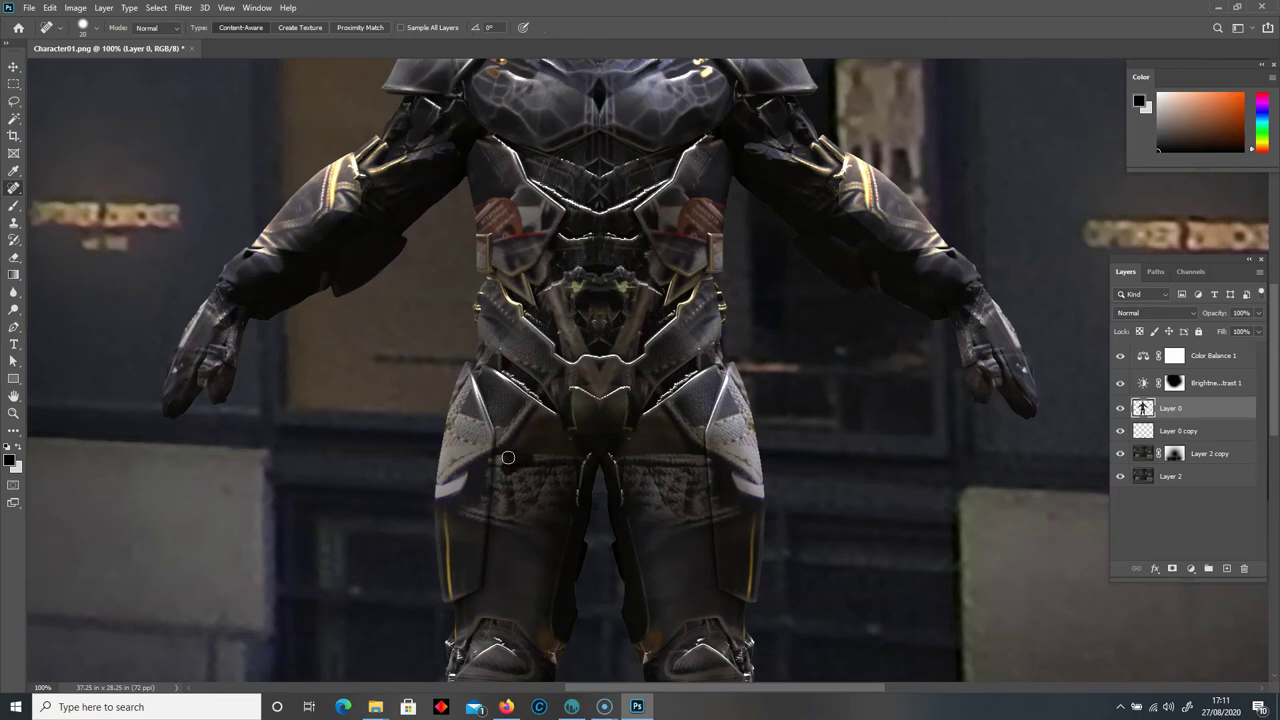
mouse_move(503, 467)
left_mouse_down()
mouse_move(503, 530)
mouse_move(515, 460)
mouse_move(539, 438)
mouse_move(527, 526)
mouse_move(512, 522)
mouse_move(546, 484)
mouse_move(552, 494)
mouse_move(564, 457)
mouse_move(551, 520)
left_mouse_up()
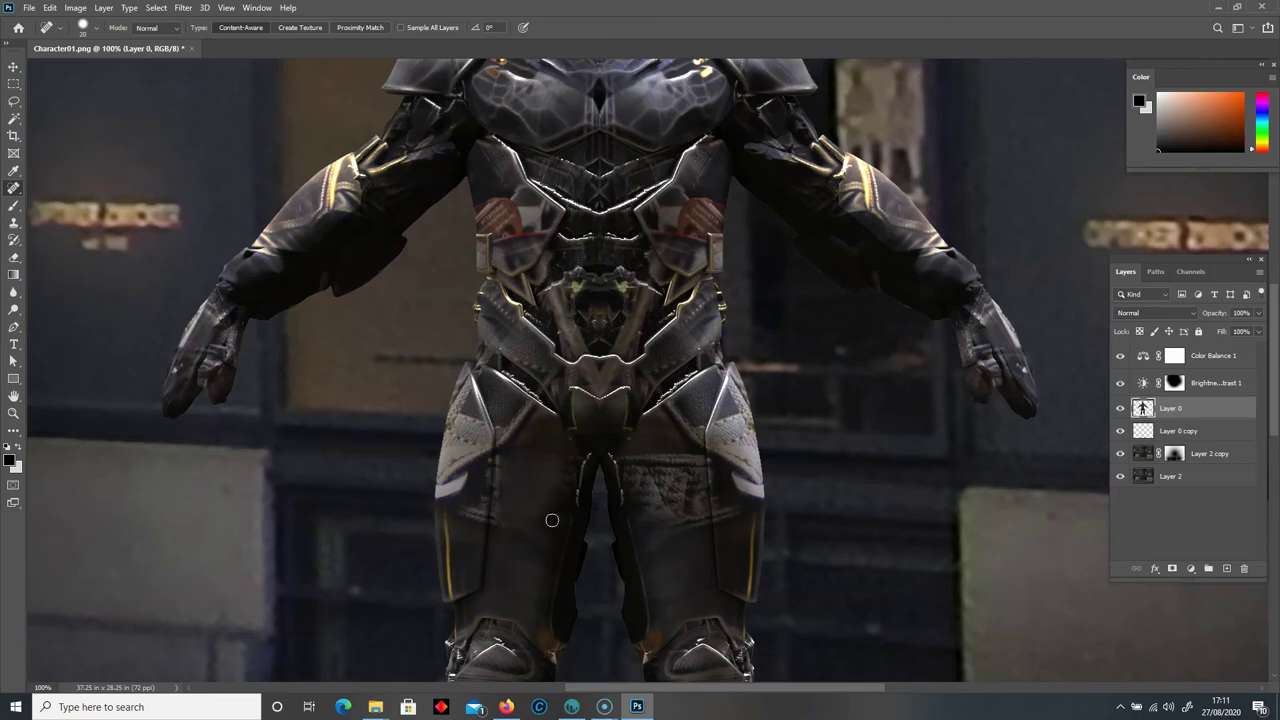
mouse_move(565, 458)
left_mouse_down()
mouse_move(546, 494)
mouse_move(543, 465)
mouse_move(492, 473)
mouse_move(504, 459)
mouse_move(490, 535)
left_mouse_up()
left_click_drag(506, 480, 496, 538)
left_click_drag(550, 454, 559, 486)
Try to remove the small bright lights beside the character's head from the background layers with the Spot Healing Brush.
scroll(938, 278, "up", 10)
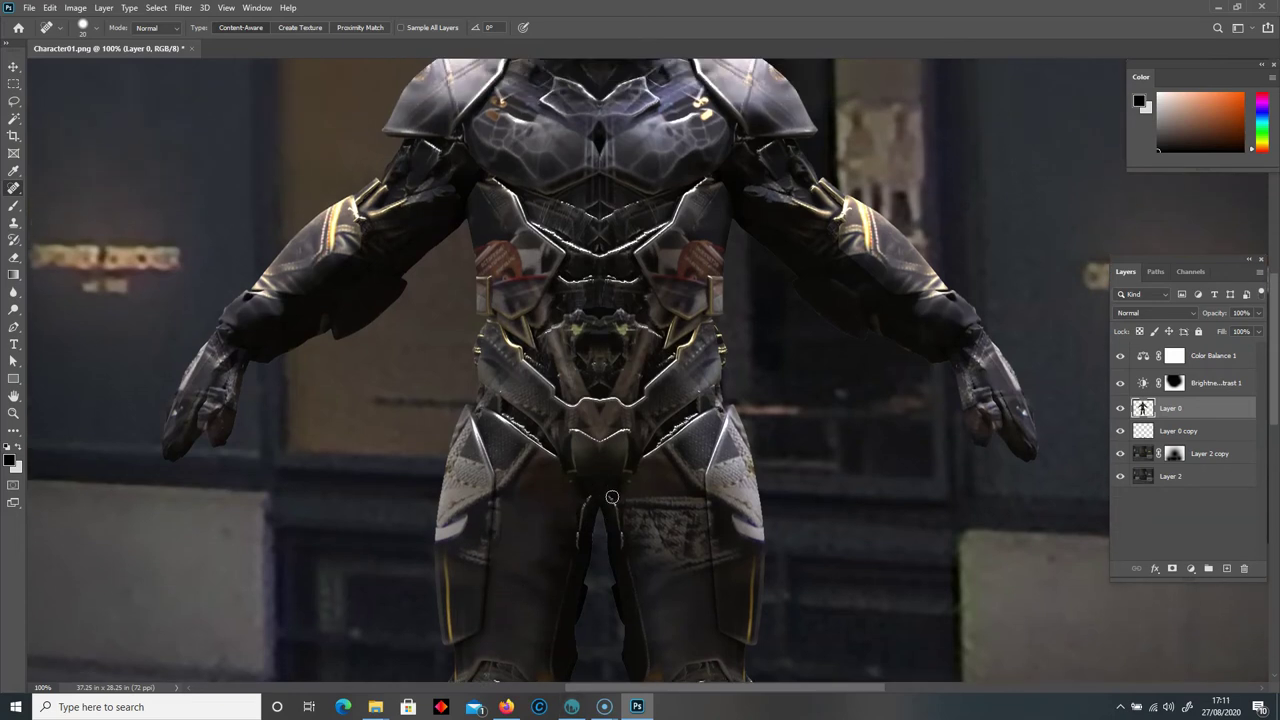
scroll(938, 278, "up", 3)
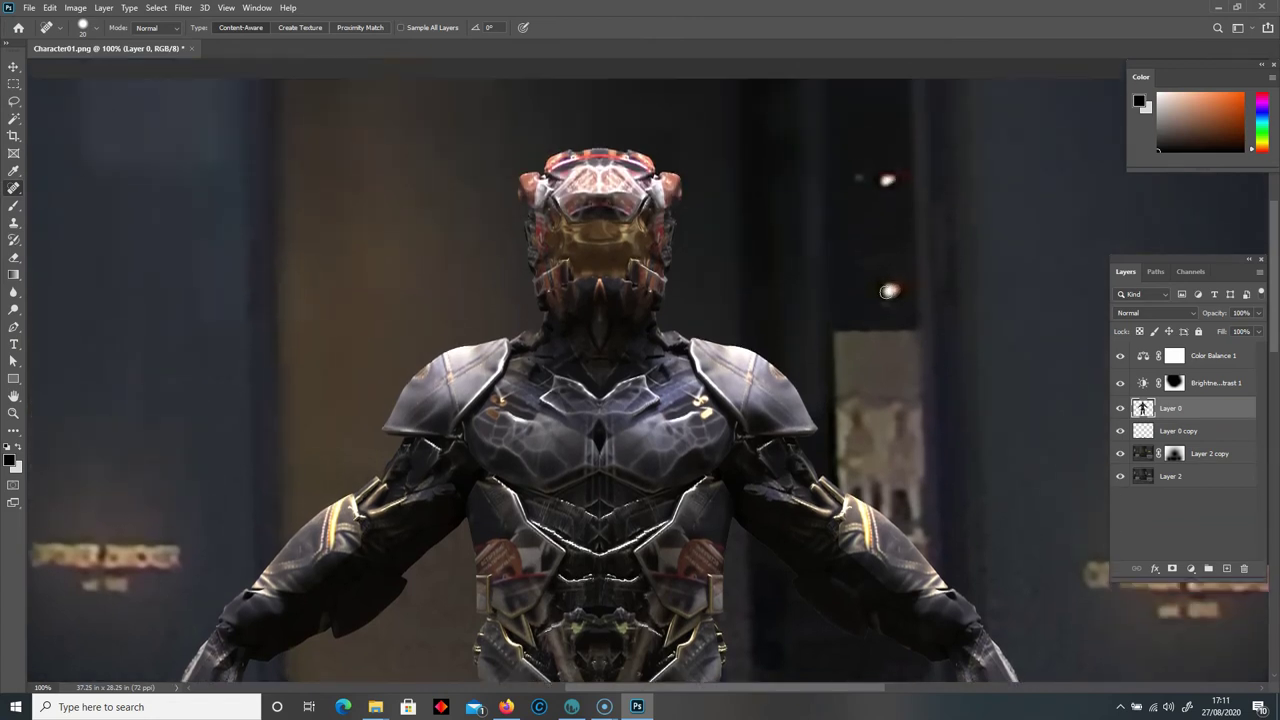
left_click(1200, 479)
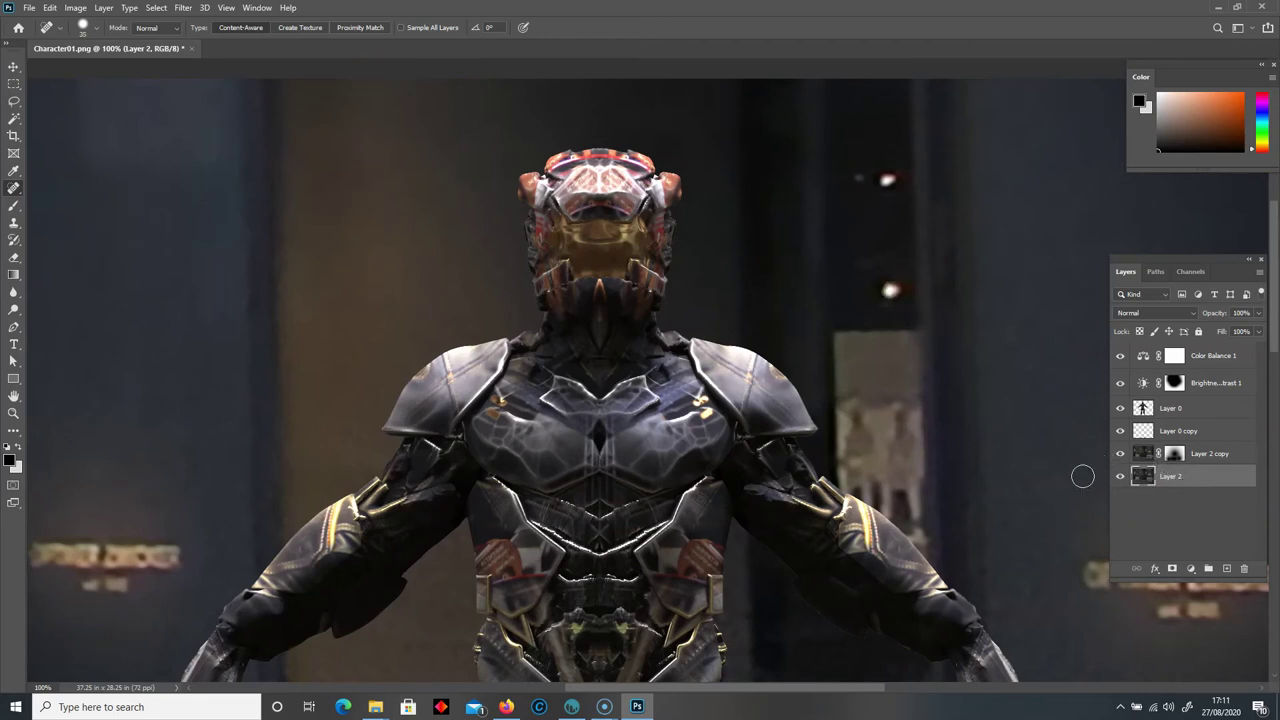
left_click(1149, 456)
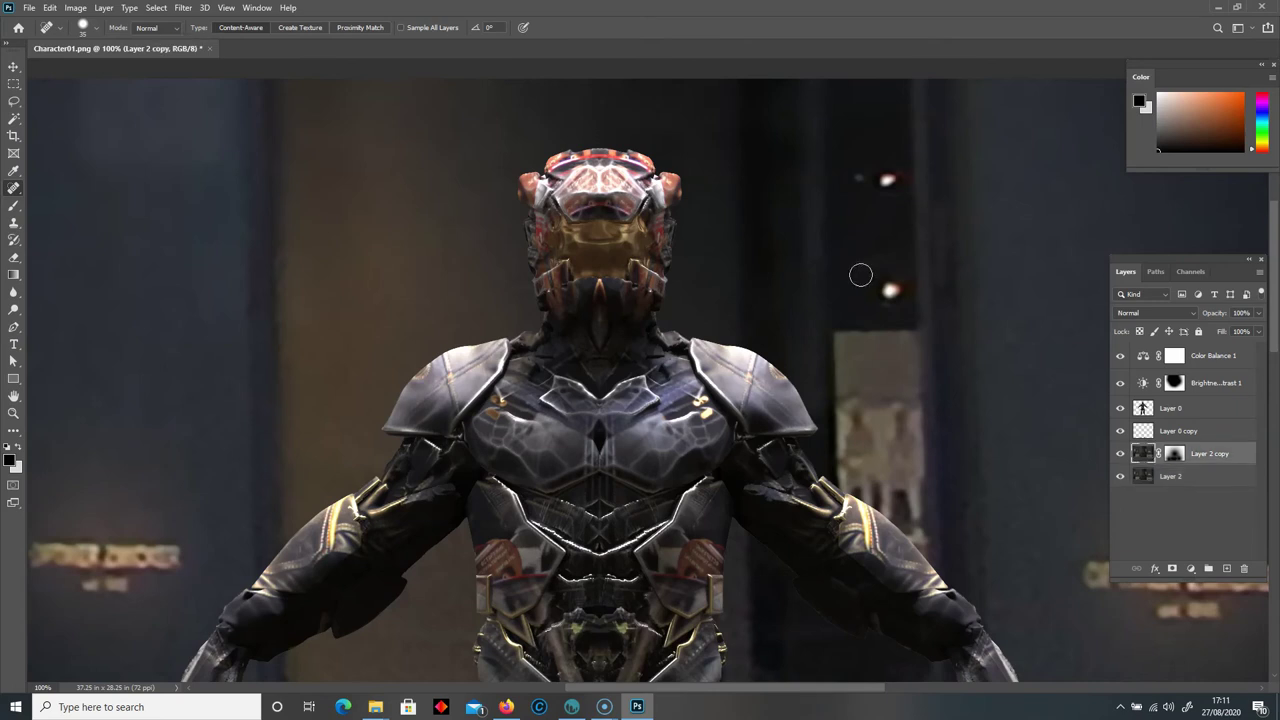
left_click(888, 292)
left_click_drag(883, 295, 893, 292)
left_click(621, 278)
left_click(1143, 477)
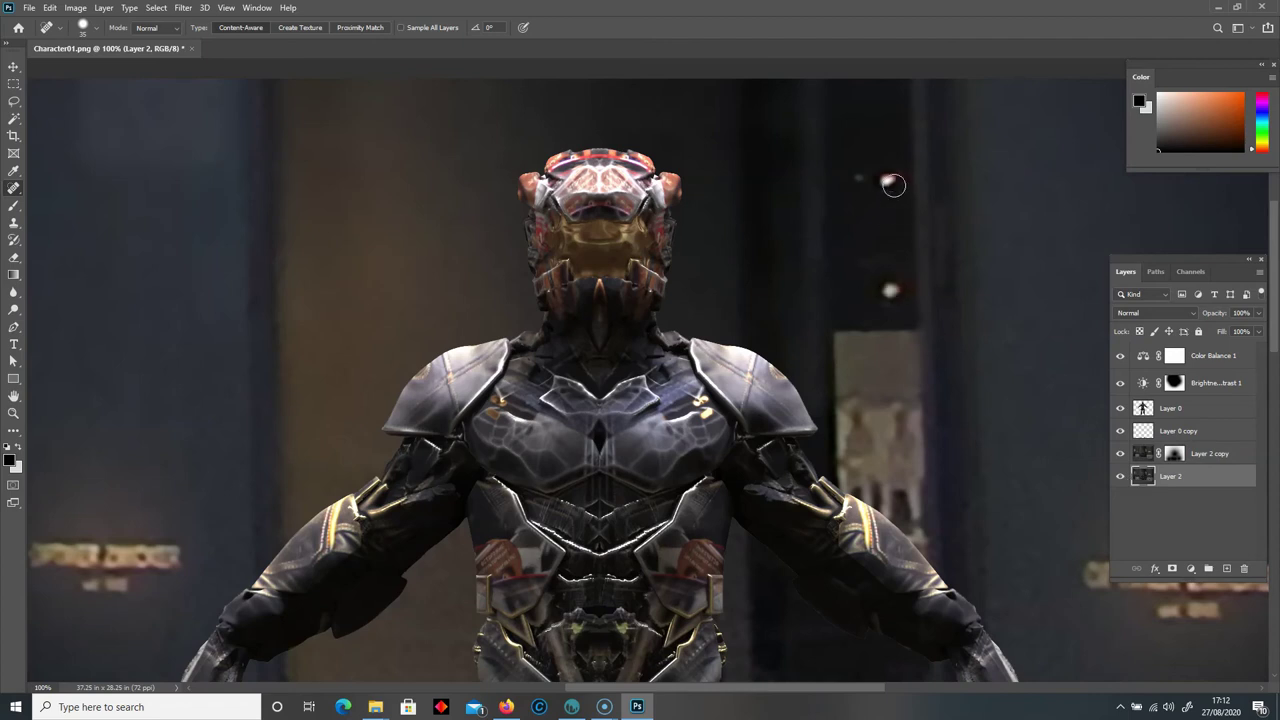
left_click(1248, 460)
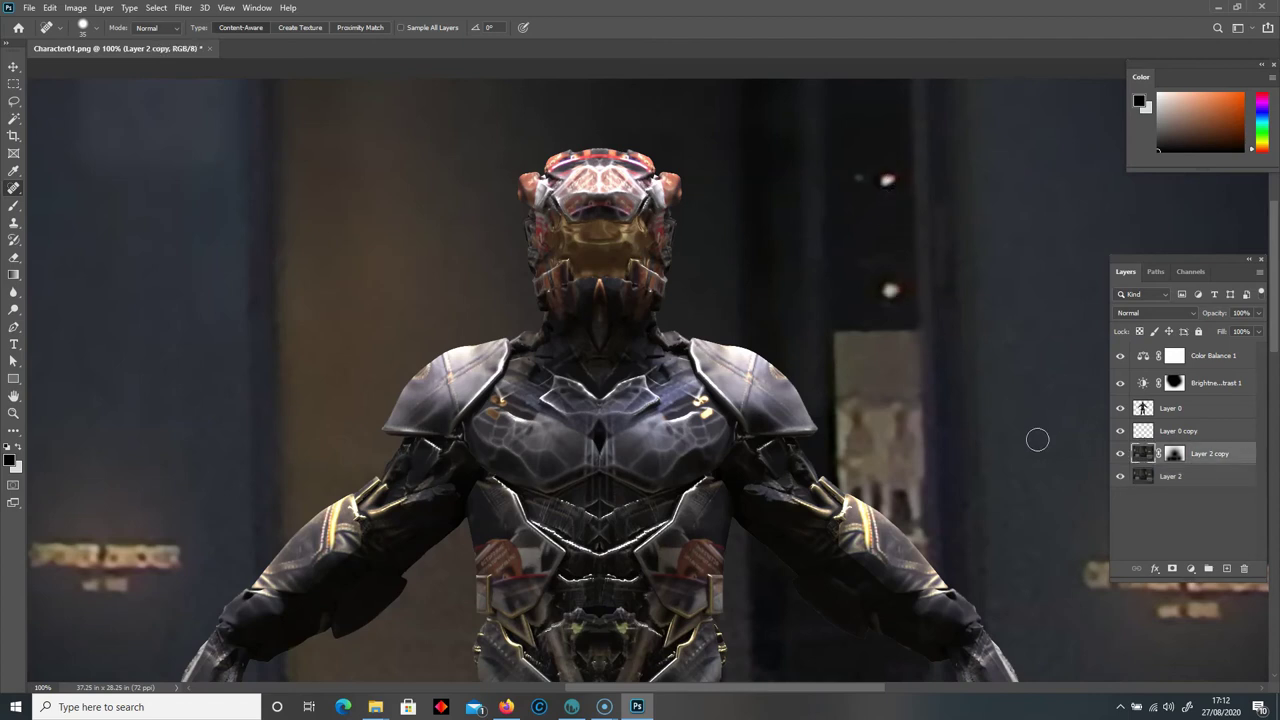
Activate Layer 0 and choose the Lasso tool for selecting the character's arms.
key("ctrl+minus")
key("ctrl+minus")
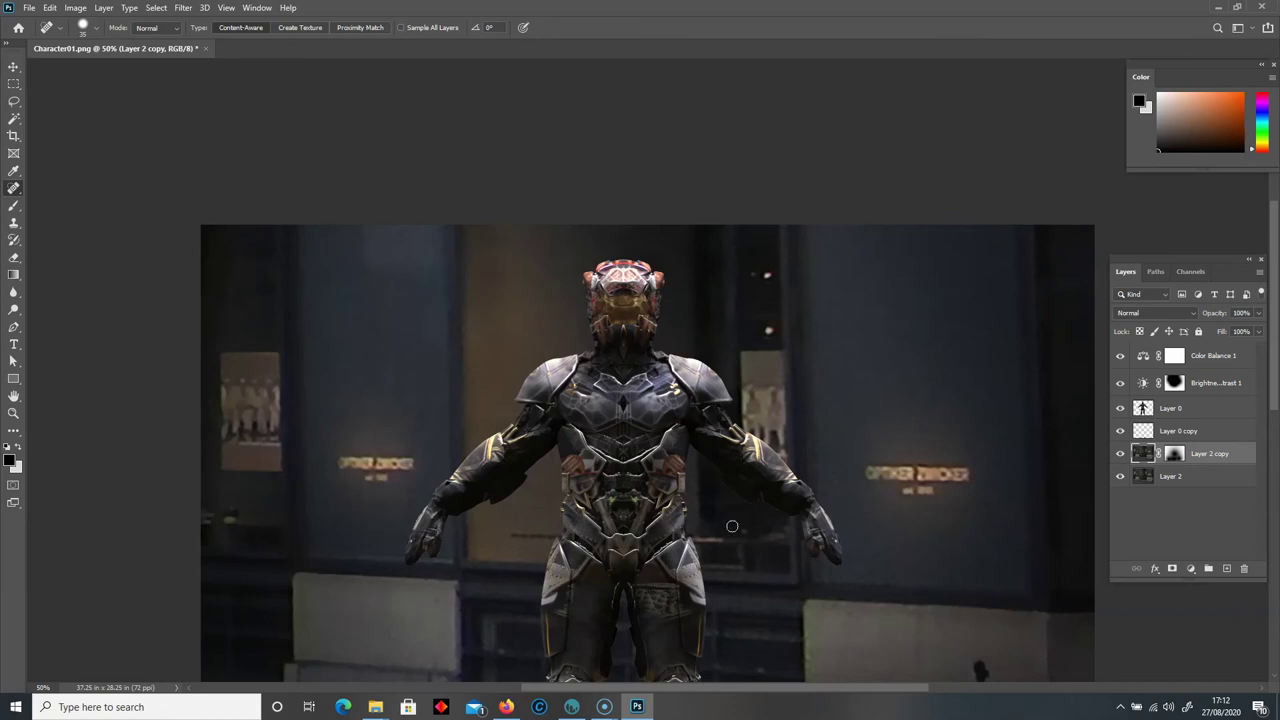
scroll(732, 526, "down", 5)
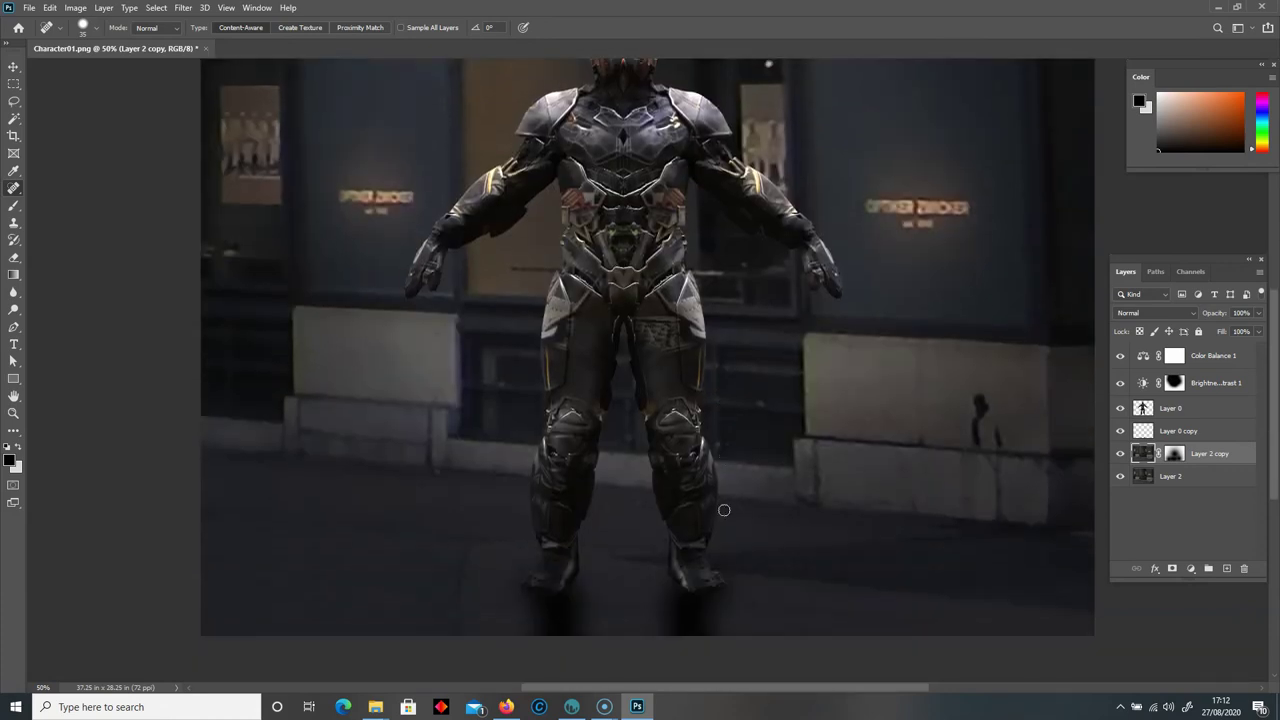
left_click_drag(1275, 379, 1275, 329)
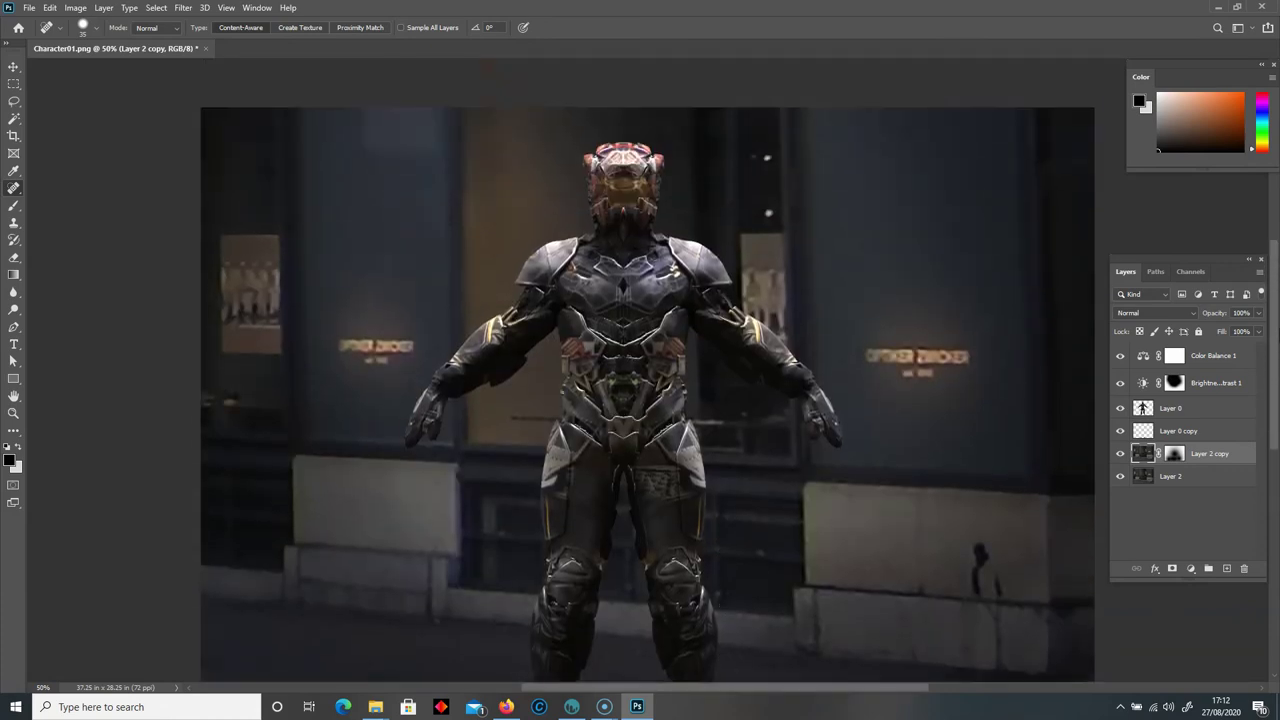
key("ctrl+plus")
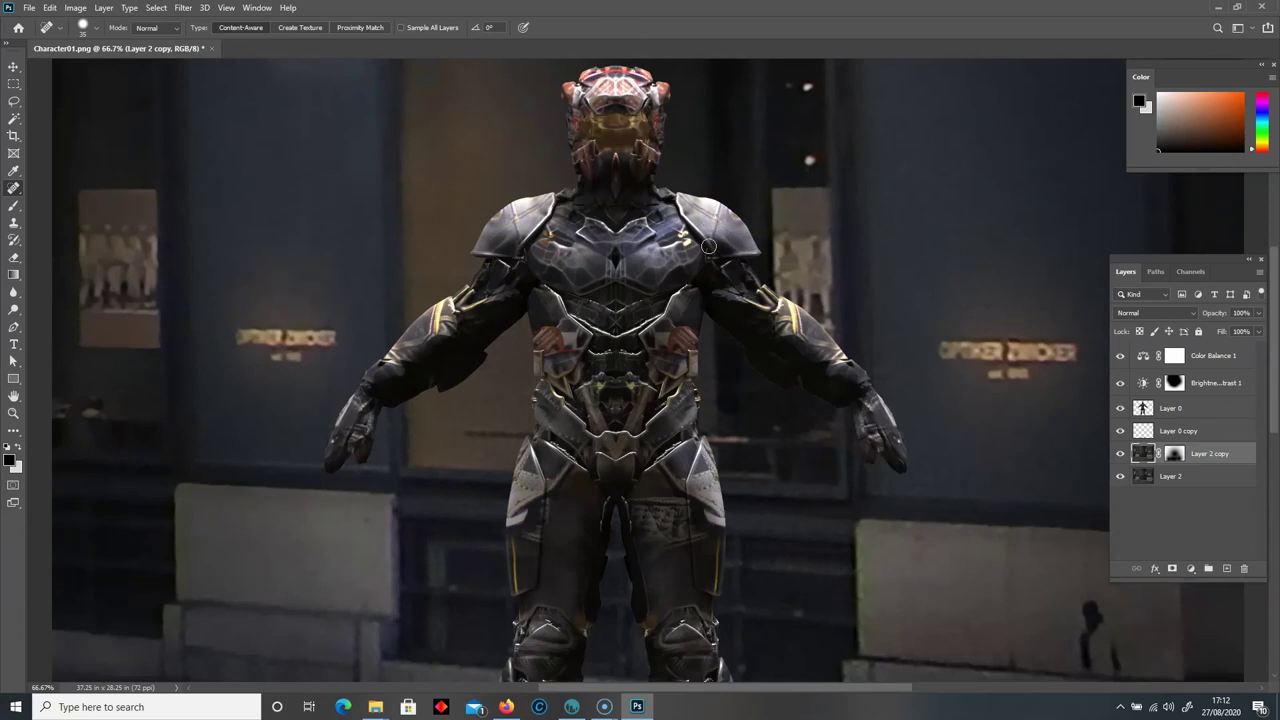
left_click(1224, 407)
left_click(14, 101)
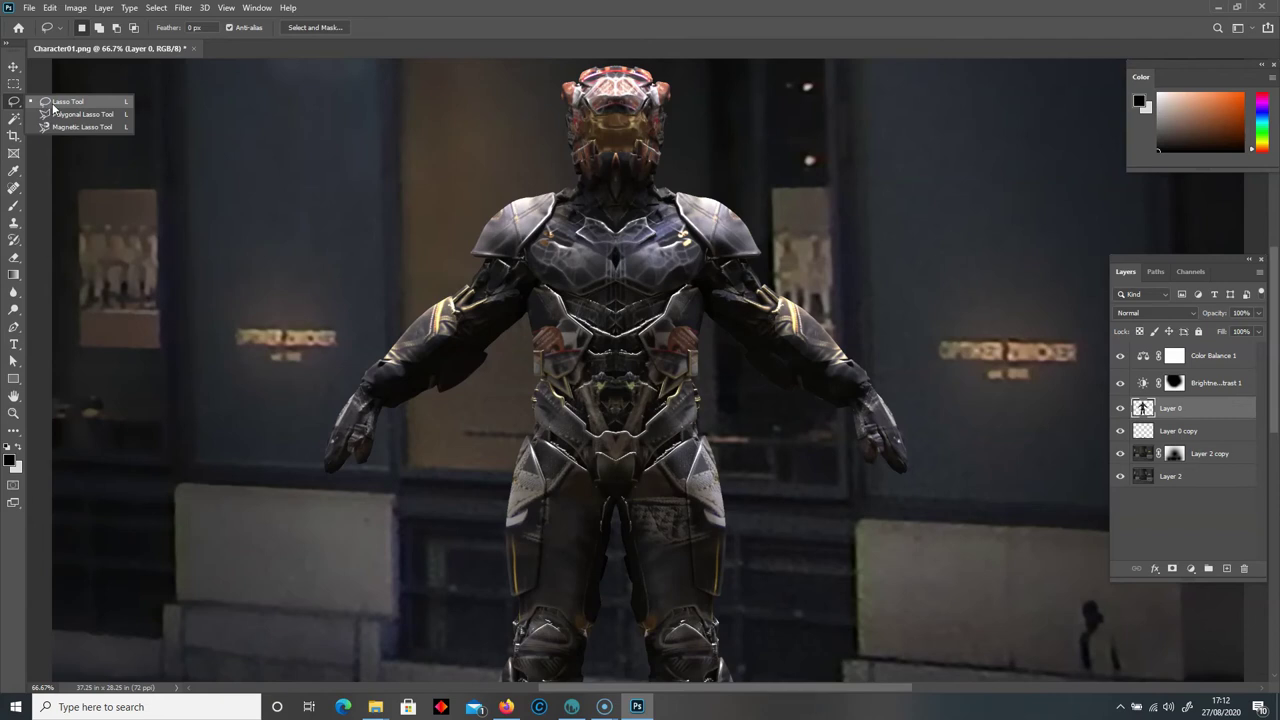
left_click(67, 104)
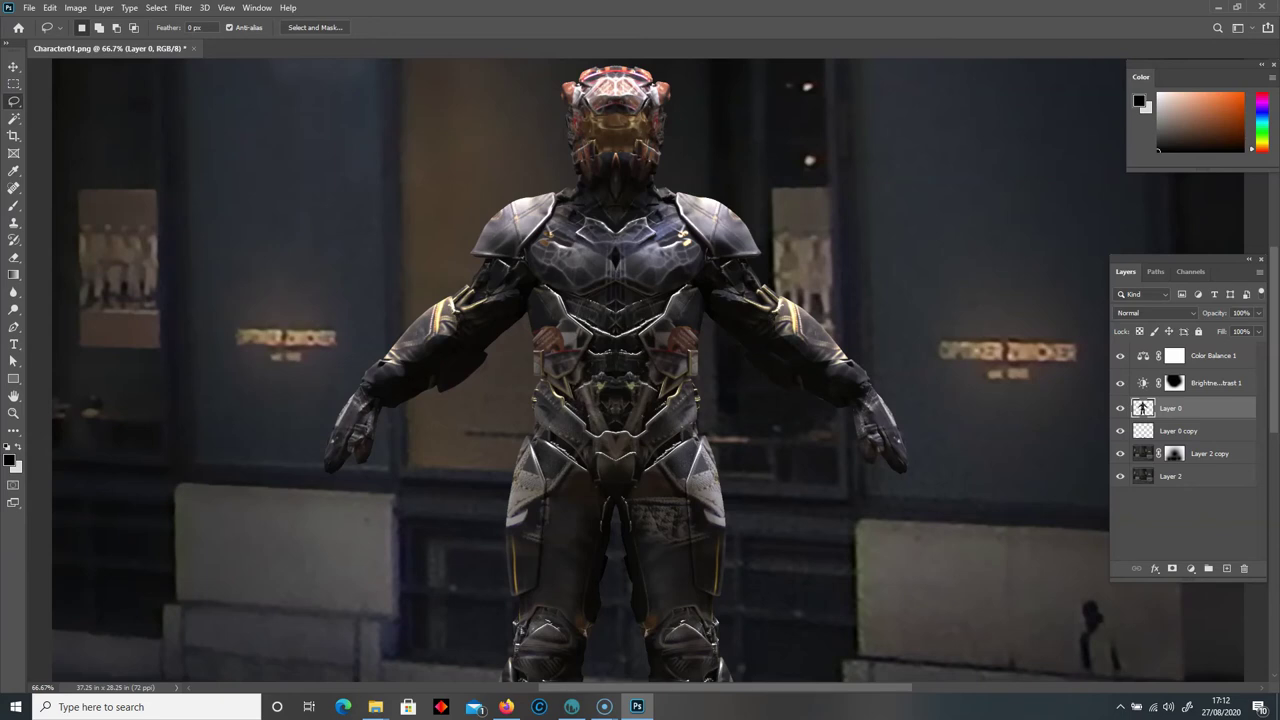
mouse_move(548, 160)
left_mouse_down()
mouse_move(557, 221)
mouse_move(528, 268)
mouse_move(525, 342)
mouse_move(490, 398)
mouse_move(416, 476)
mouse_move(313, 507)
mouse_move(252, 413)
mouse_move(297, 275)
mouse_move(427, 170)
mouse_move(532, 160)
left_mouse_up()
key("ctrl+t")
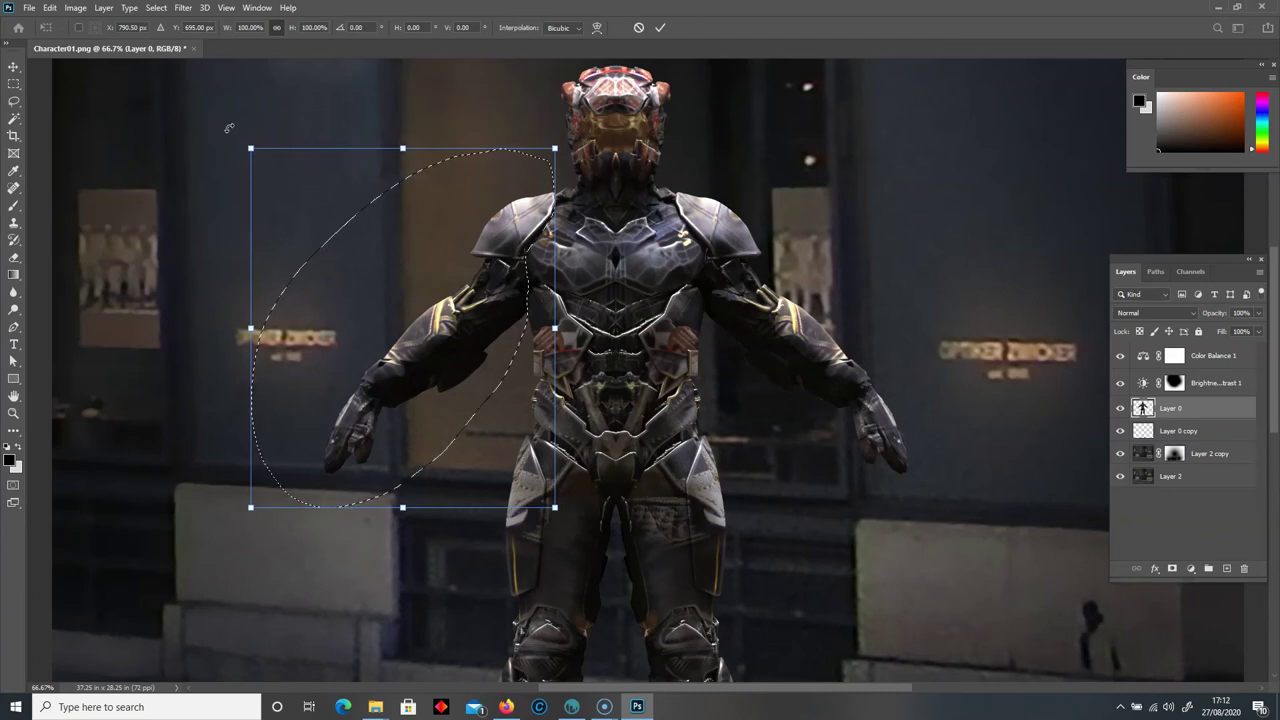
left_click_drag(224, 138, 223, 215)
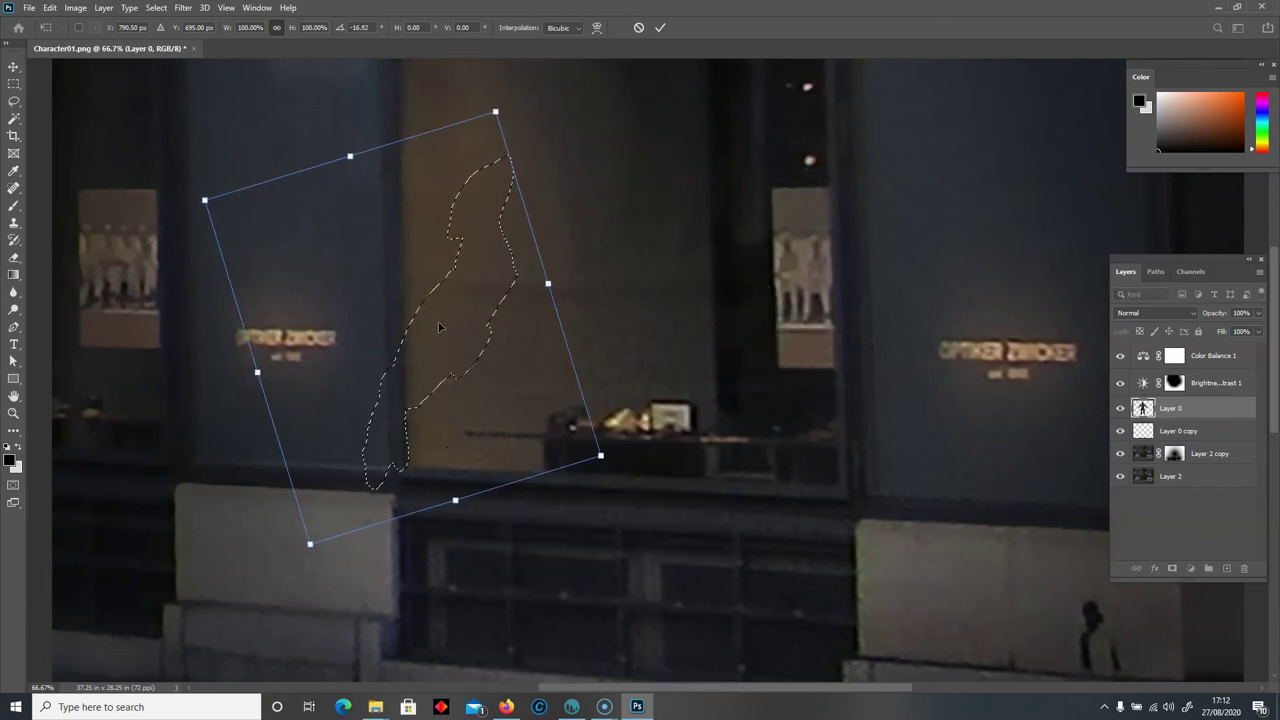
key("Escape")
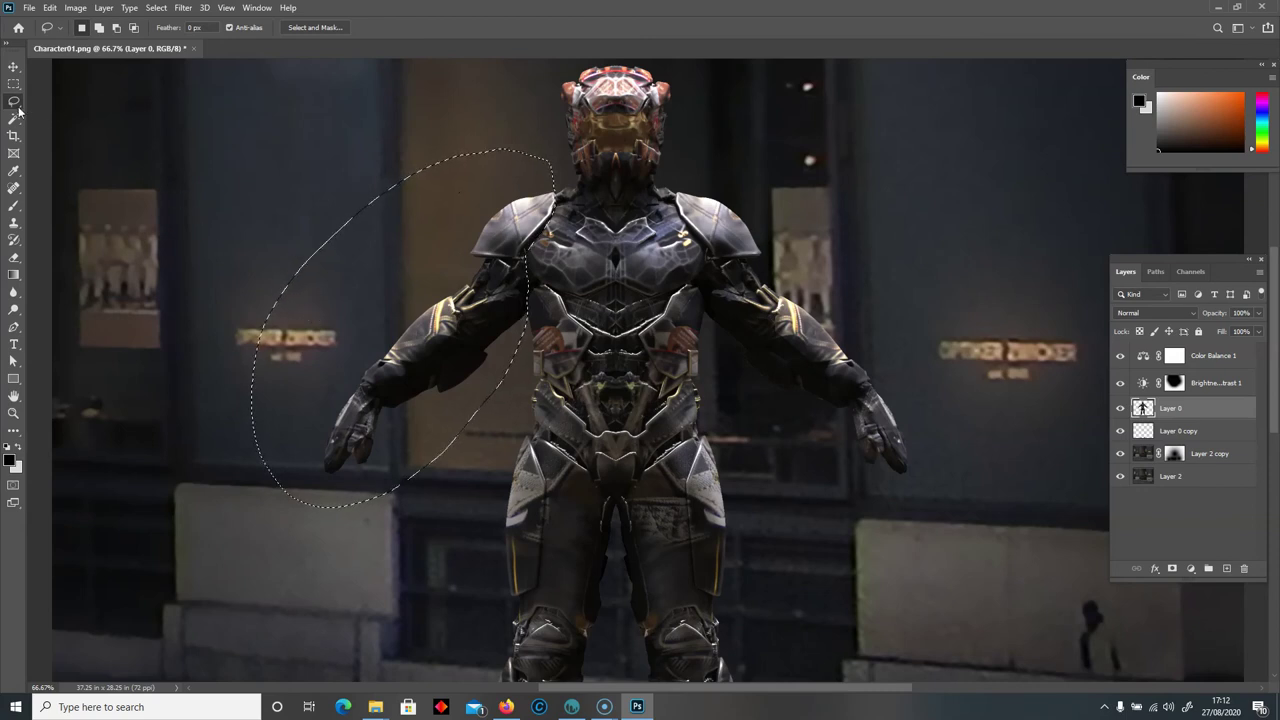
Select the arm below the shoulder pad on the image's left side, rotate it about 31° counter-clockwise, and position it under the shoulder.
left_click(186, 228)
mouse_move(502, 265)
left_mouse_down()
mouse_move(440, 263)
mouse_move(319, 330)
mouse_move(271, 488)
mouse_move(365, 514)
mouse_move(515, 368)
left_mouse_up()
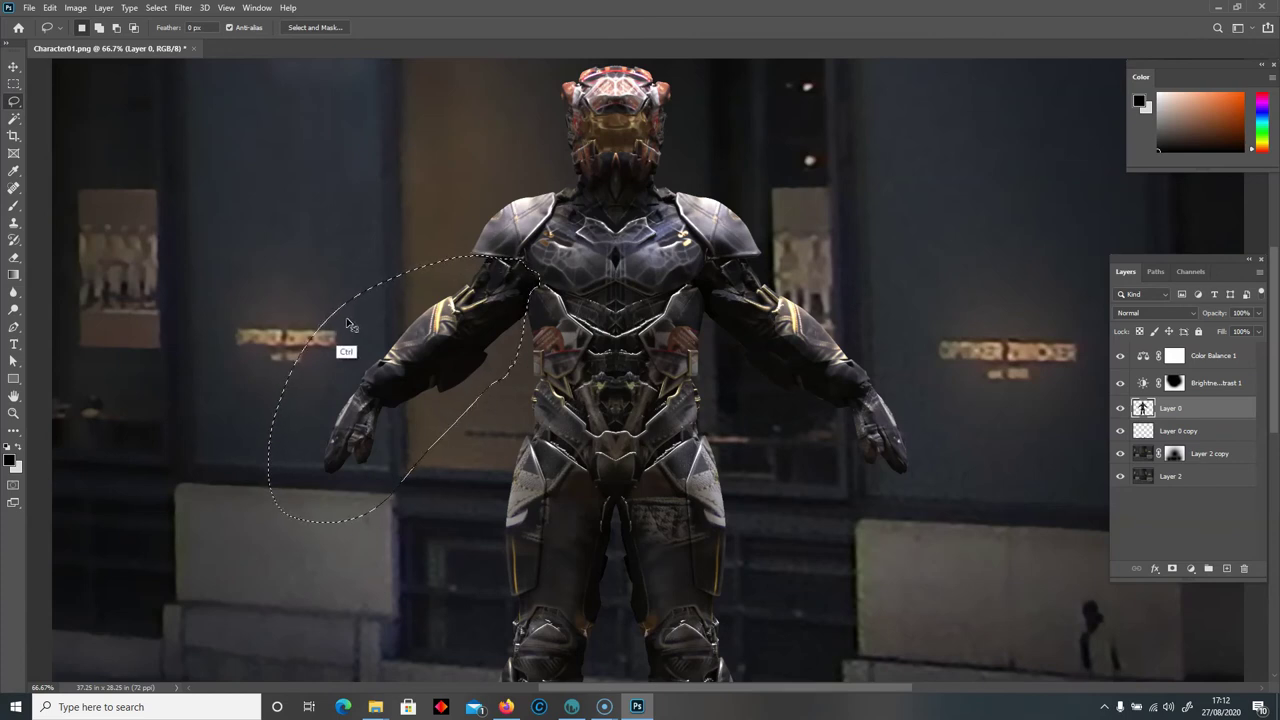
key("ctrl+t")
left_click_drag(222, 234, 240, 368)
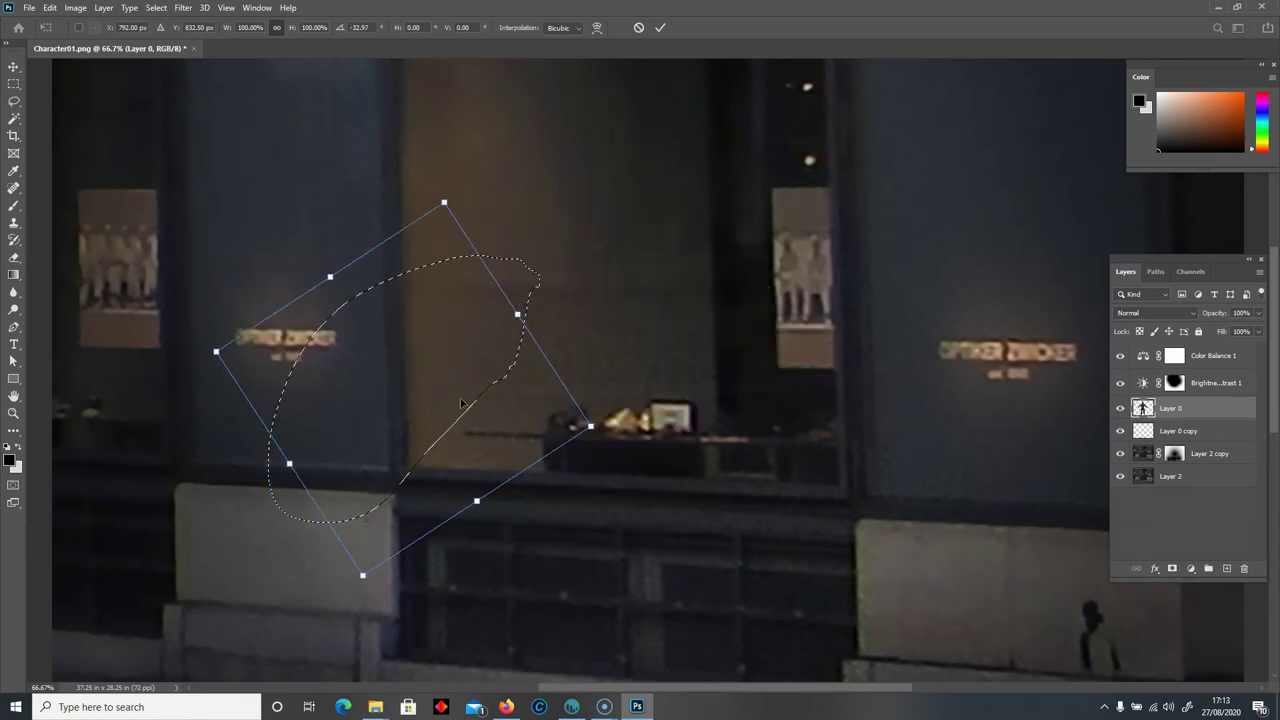
mouse_move(477, 372)
left_mouse_down()
mouse_move(483, 350)
mouse_move(485, 361)
left_mouse_up()
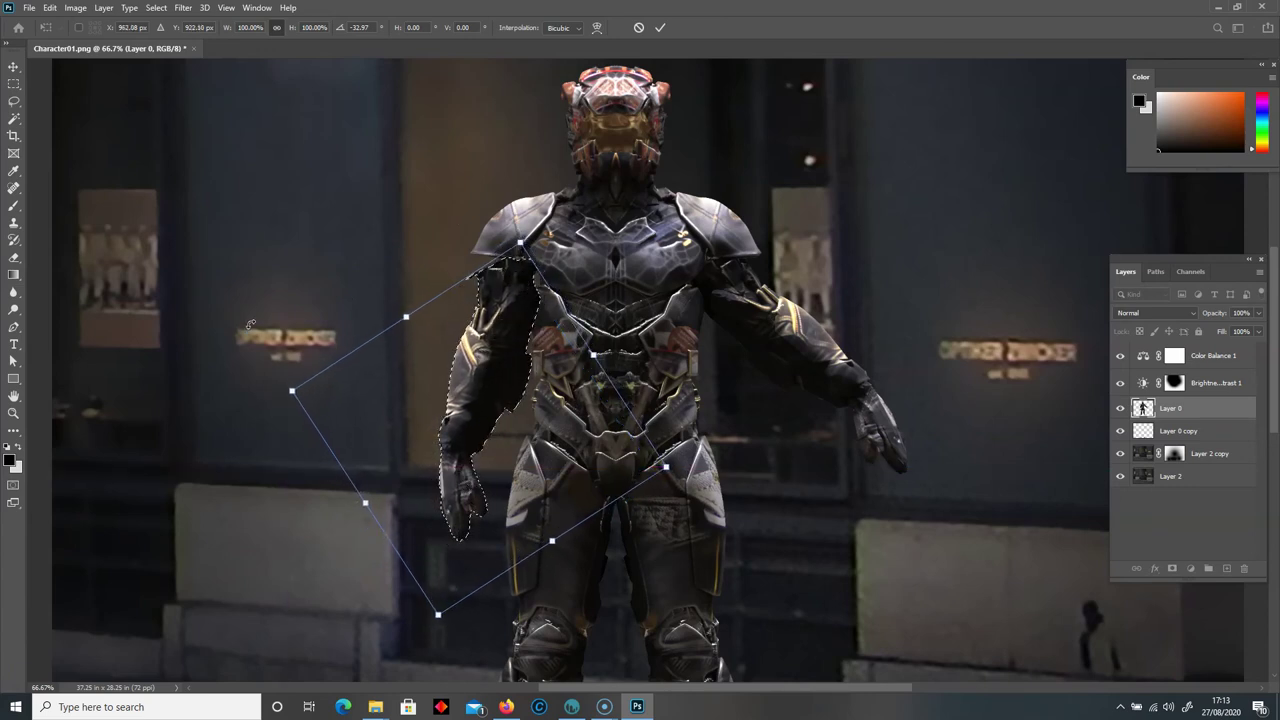
left_click_drag(257, 332, 263, 322)
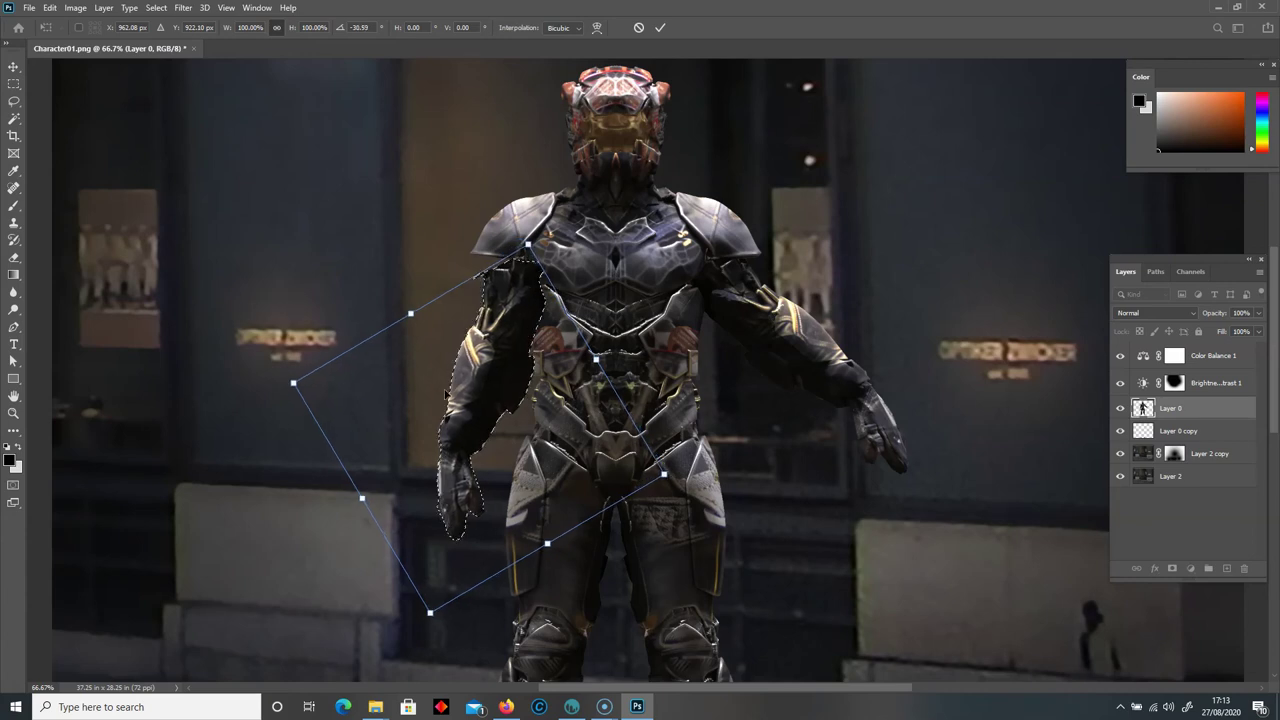
mouse_move(478, 366)
left_mouse_down()
mouse_move(459, 377)
mouse_move(471, 369)
left_mouse_up()
key("Return")
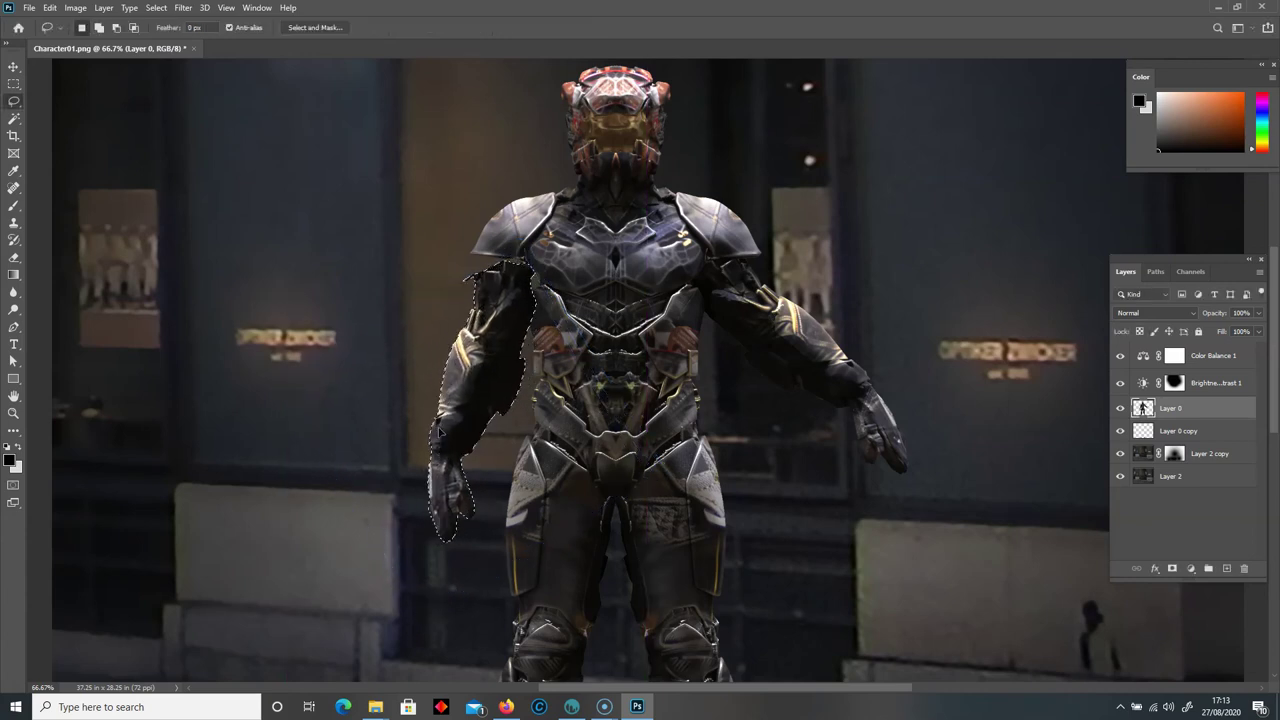
key("m")
key("ctrl+d")
Fill the gap between the lowered arm and its shoulder pad within a freehand selection using the Spot Healing Brush, and deselect.
key("l")
key("ctrl+plus")
key("ctrl+plus")
left_click_drag(654, 688, 629, 688)
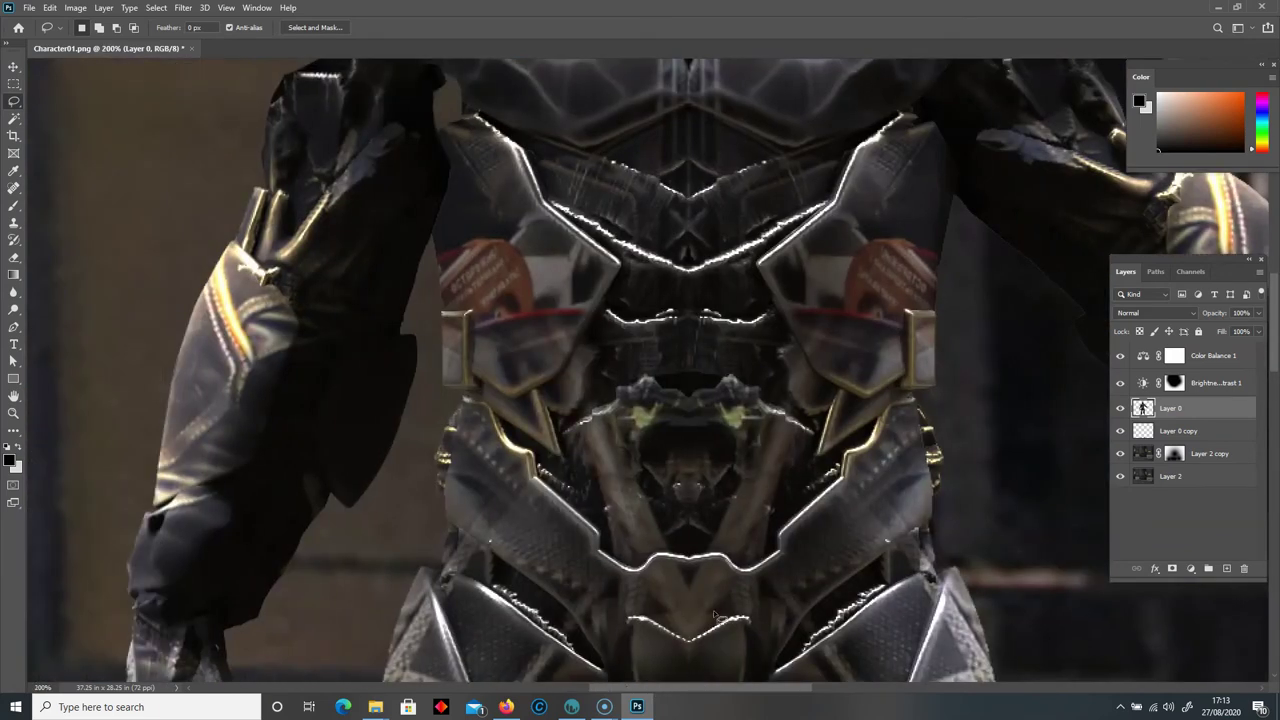
scroll(545, 289, "up", 5)
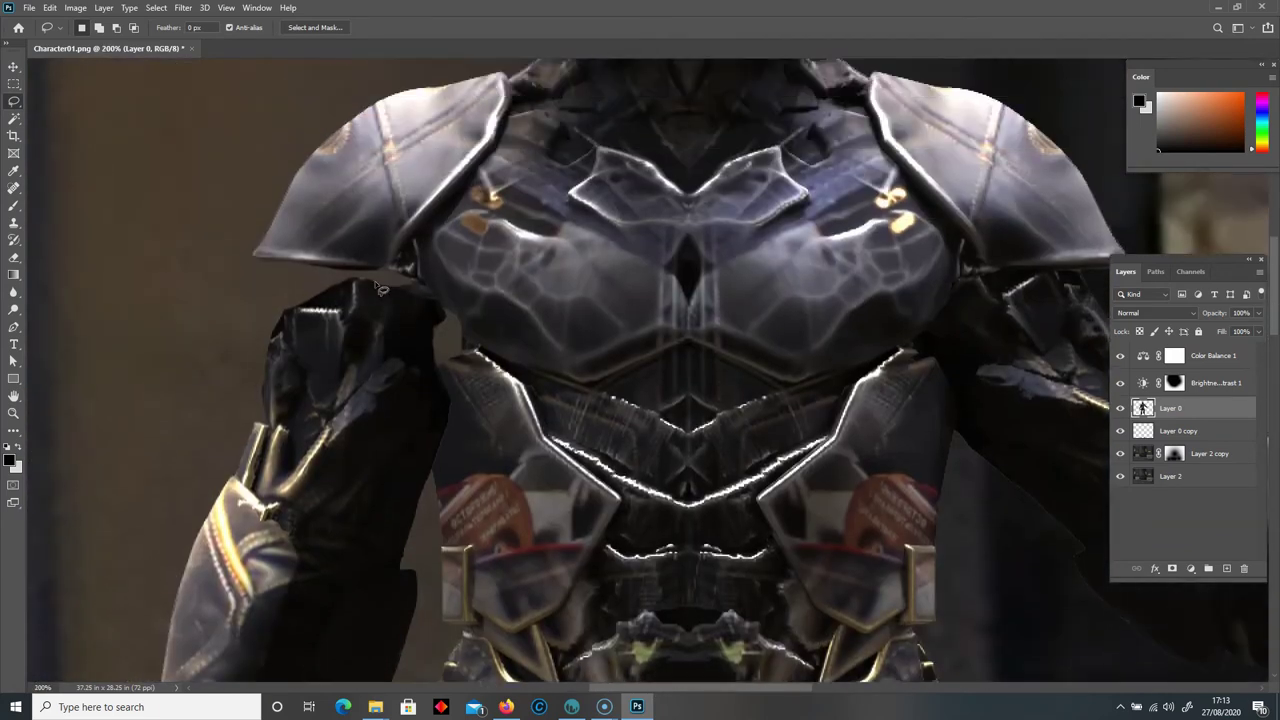
mouse_move(424, 291)
left_mouse_down()
mouse_move(374, 268)
mouse_move(314, 270)
mouse_move(284, 332)
mouse_move(378, 342)
mouse_move(426, 300)
left_mouse_up()
right_click(12, 188)
left_click(72, 193)
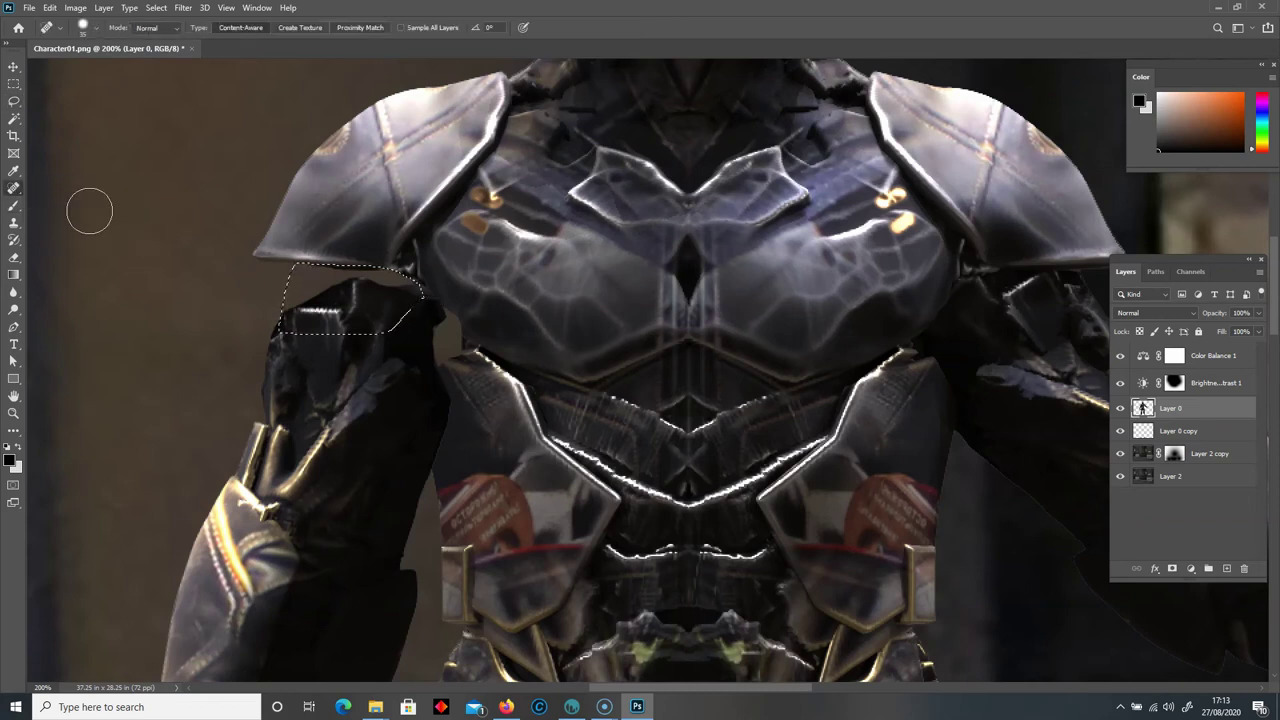
left_click_drag(312, 275, 380, 283)
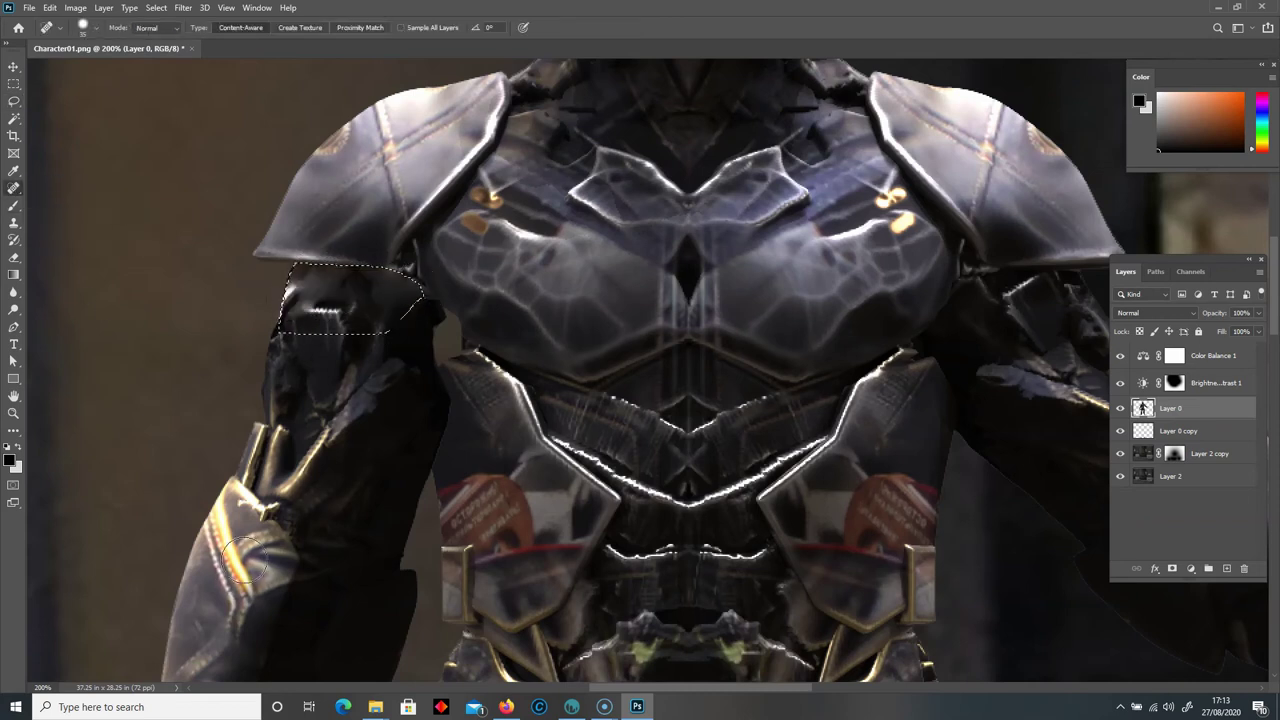
key("ctrl+d")
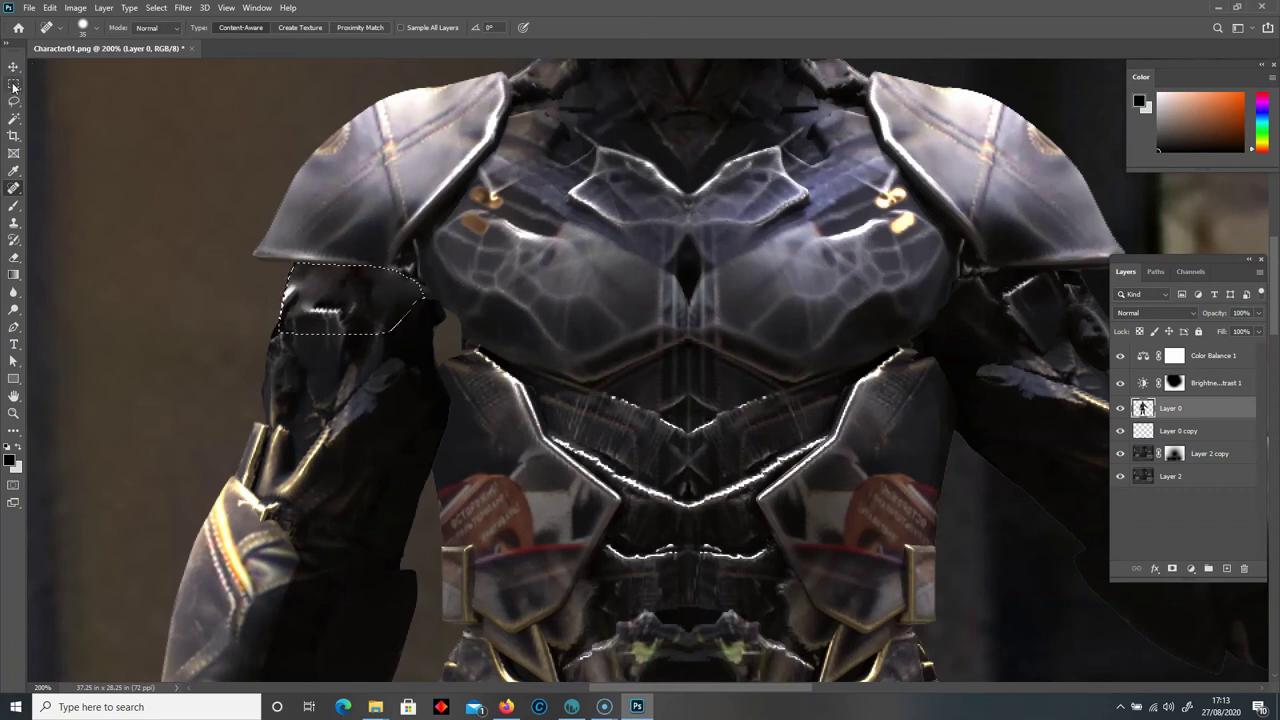
left_click(14, 84)
key("ctrl+minus")
key("ctrl+minus")
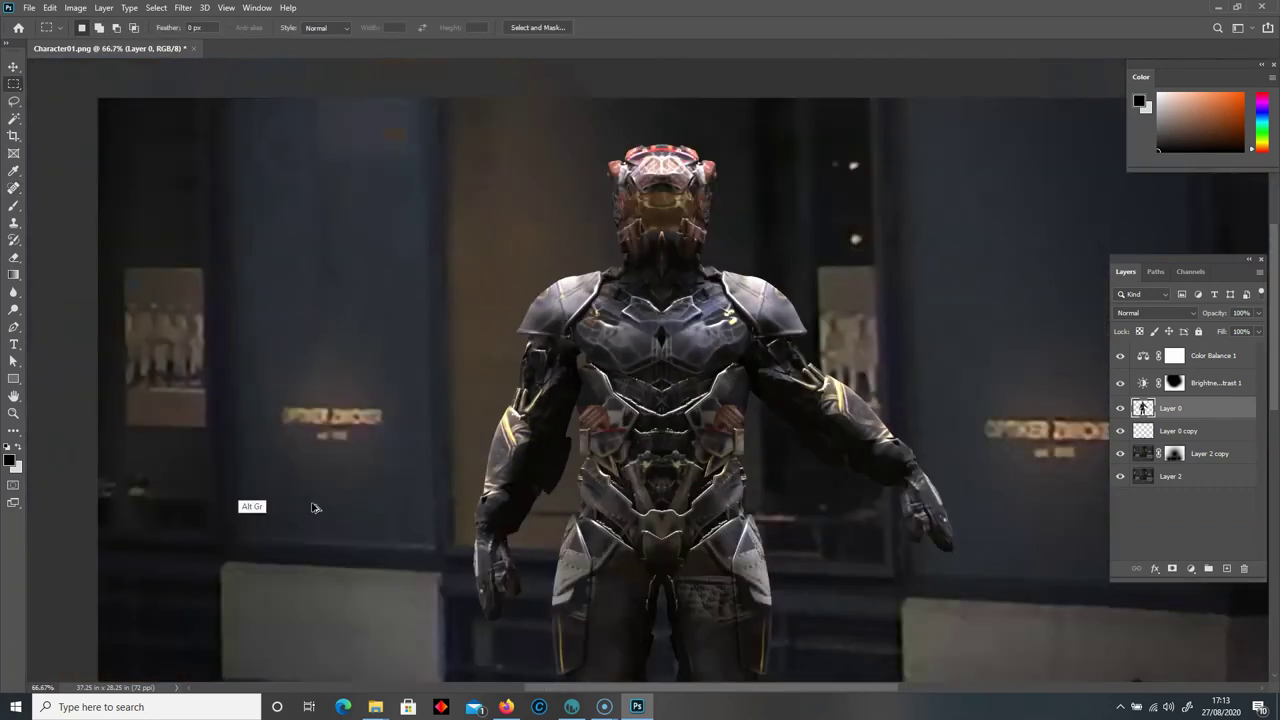
Select the arm on the image's right side below the shoulder pad, rotate it down beside the body, and position it under the shoulder.
left_click(14, 188)
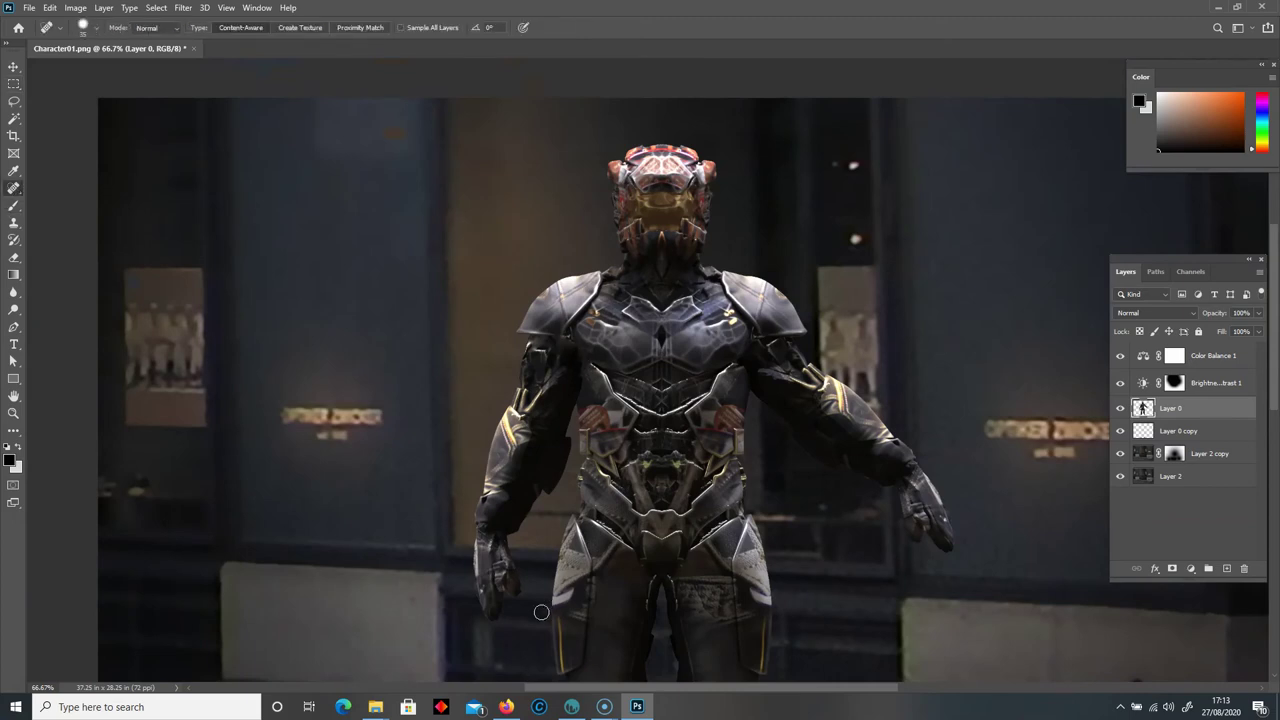
left_click_drag(617, 688, 658, 684)
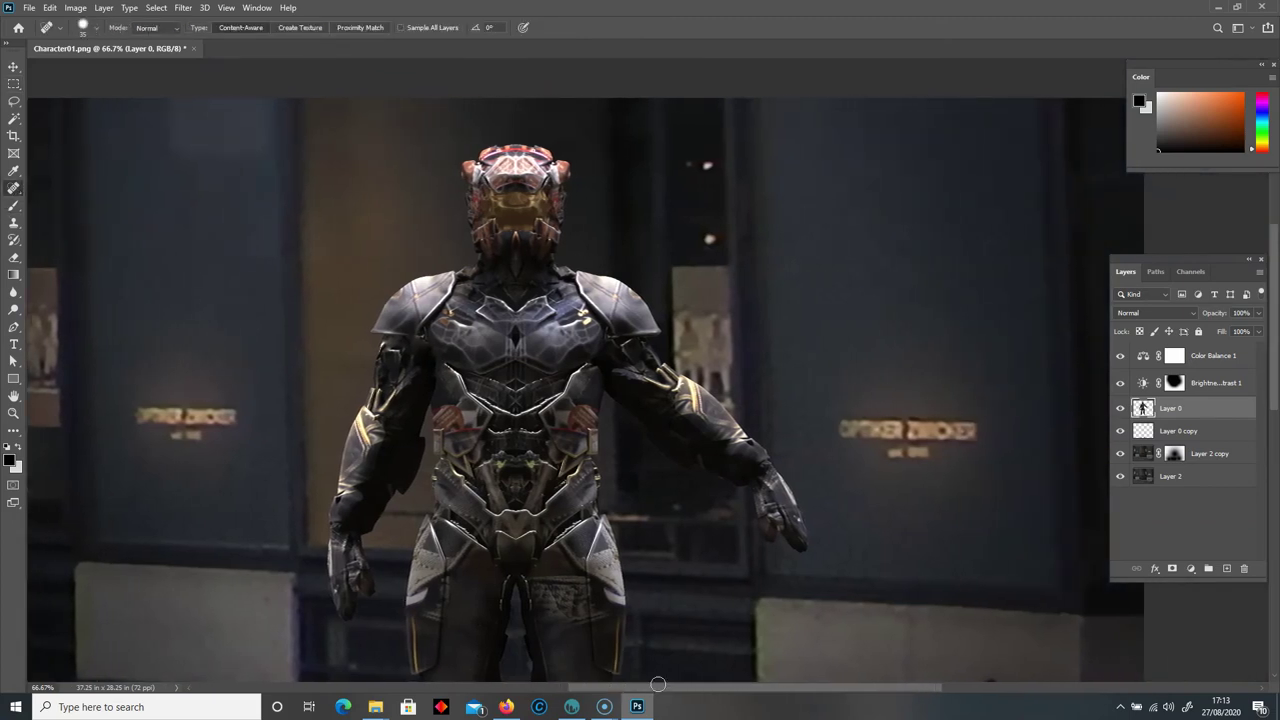
left_click(14, 101)
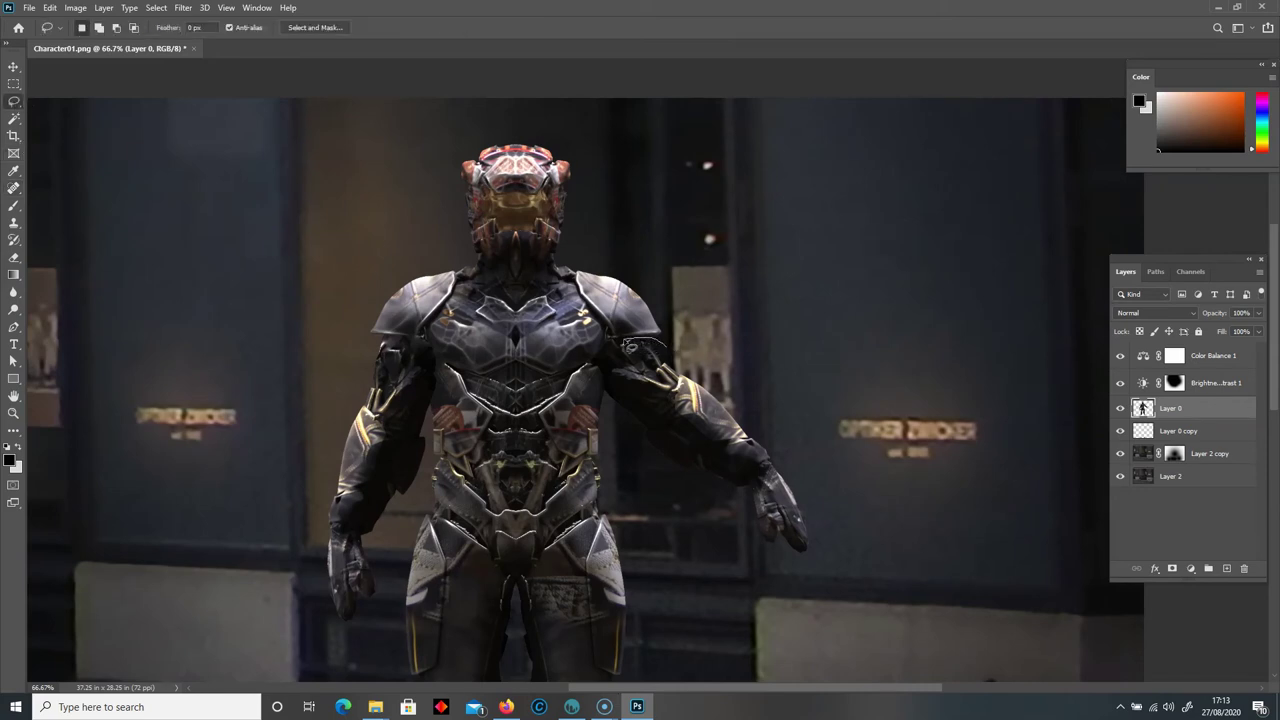
mouse_move(617, 350)
left_mouse_down()
mouse_move(606, 384)
mouse_move(628, 440)
mouse_move(765, 600)
mouse_move(790, 390)
mouse_move(620, 385)
left_mouse_up()
key("ctrl+t")
left_click_drag(883, 521, 871, 545)
left_click_drag(782, 413, 733, 446)
key("Return")
key("ctrl+d")
Fill the gap below the shoulder pad on the image's right side with a smaller Spot Healing Brush.
key("ctrl+plus")
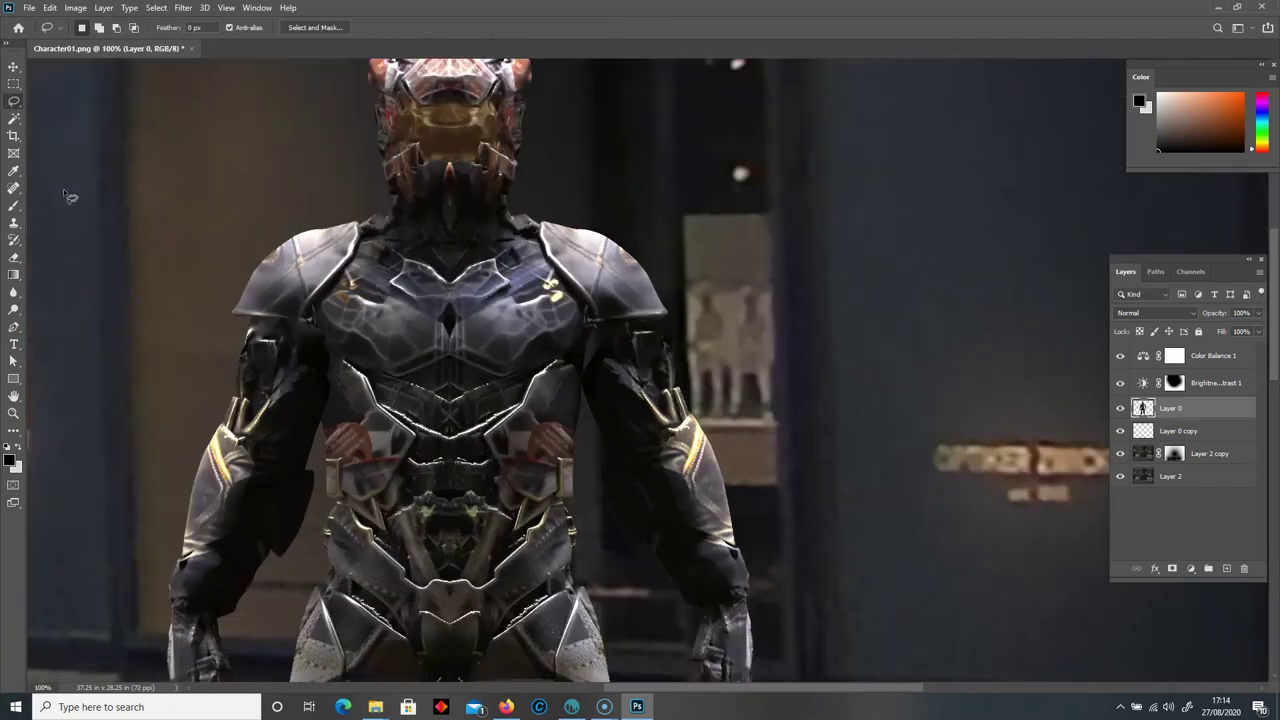
key("ctrl+plus")
key("j")
key("bracketleft")
key("bracketleft")
key("bracketleft")
left_click_drag(549, 303, 531, 325)
left_click_drag(676, 281, 603, 280)
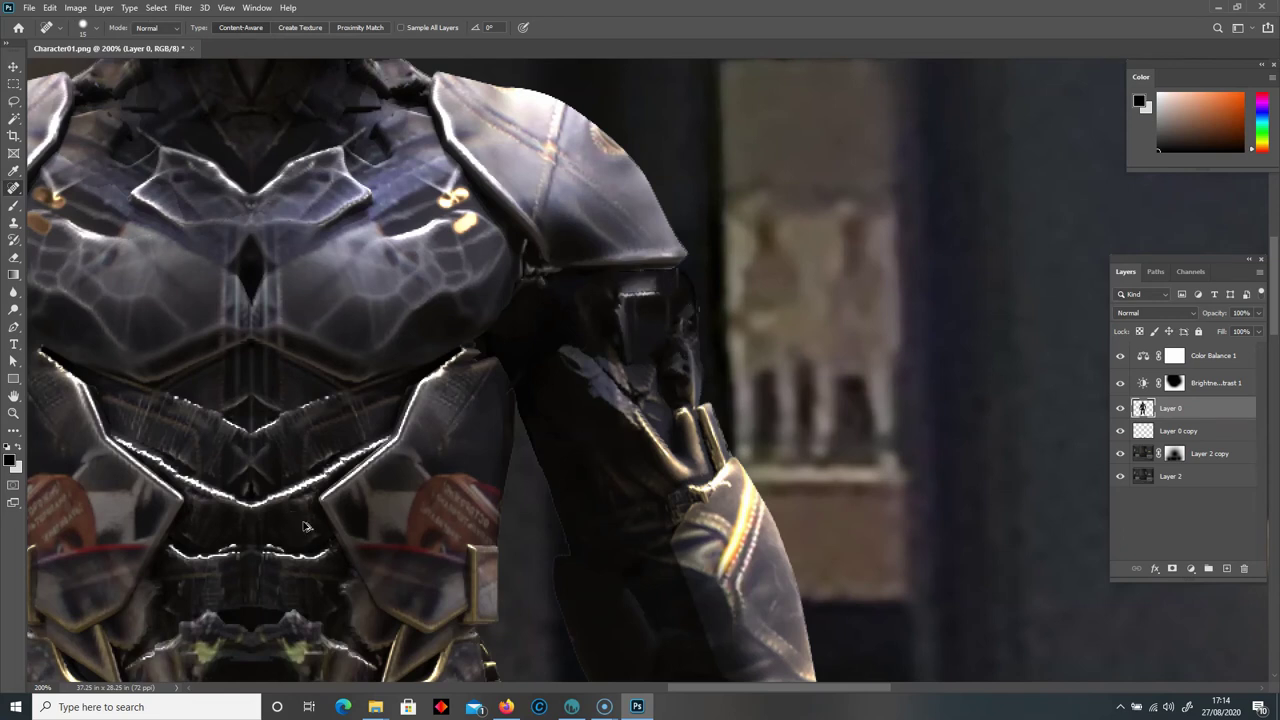
key("ctrl+minus")
key("ctrl+minus")
key("ctrl+plus")
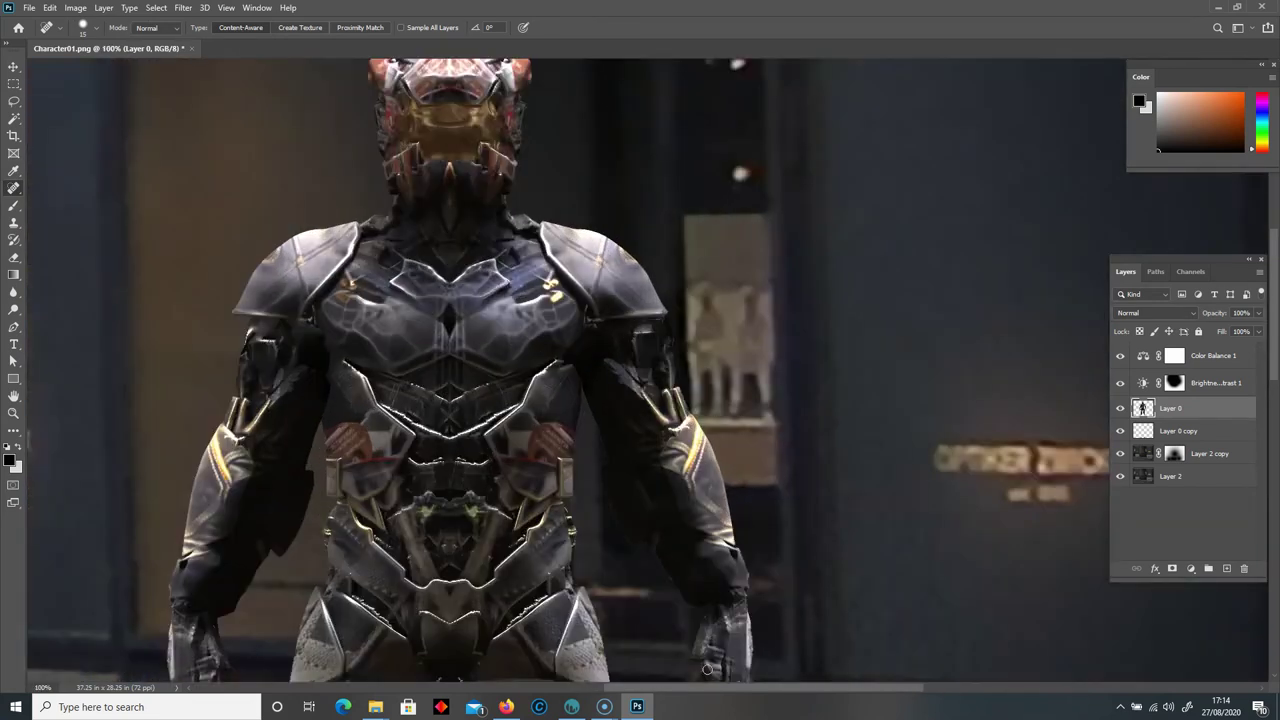
Add a new empty layer above Color Balance 1 for painting details on the helmet.
left_click_drag(709, 688, 670, 690)
scroll(600, 370, "up", 4)
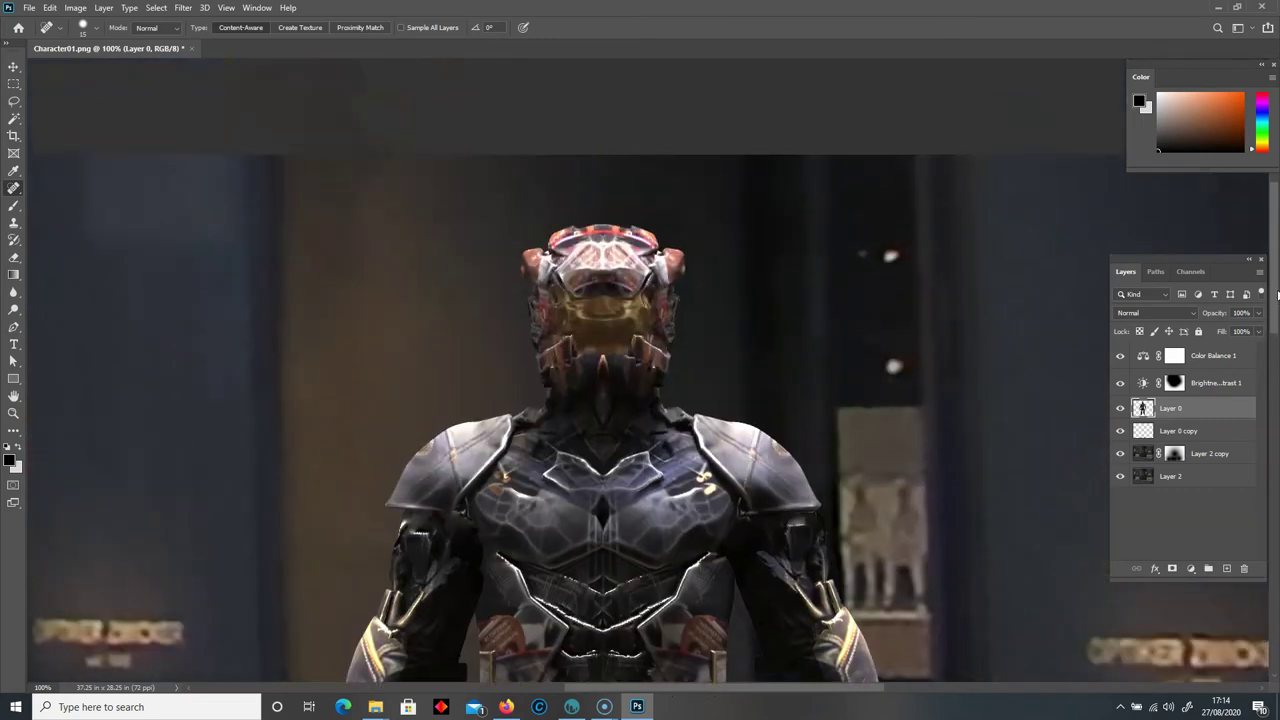
key("ctrl+plus")
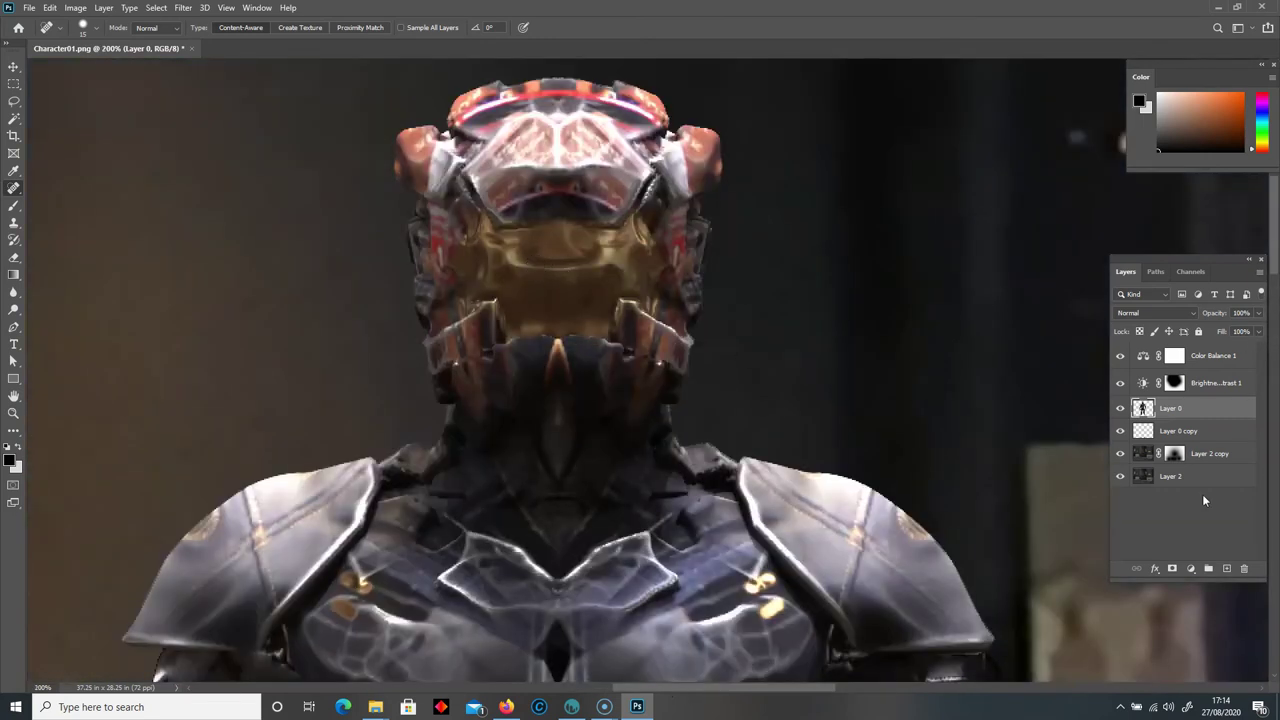
left_click(1238, 365)
left_click(1228, 568)
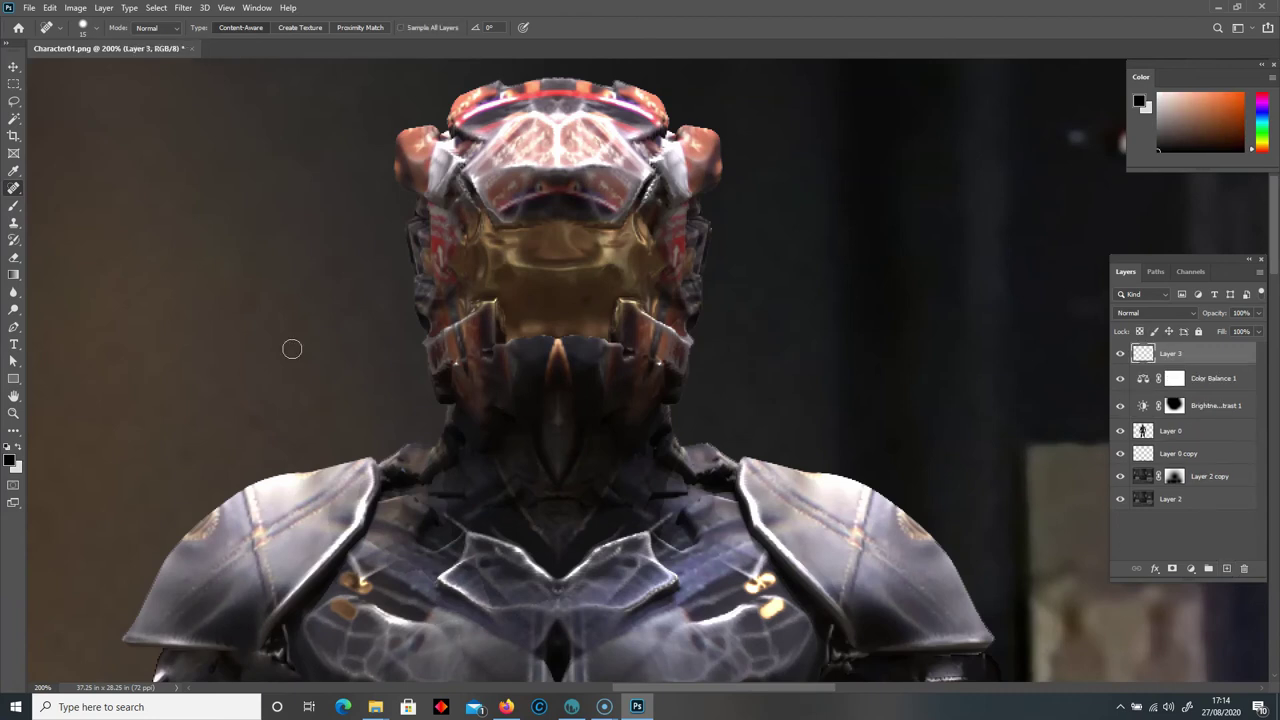
Paint the lower part of the helmet's visor with the 73 px textured custom brush, scaled down, using tones sampled from the visor.
left_click_drag(14, 205, 56, 210)
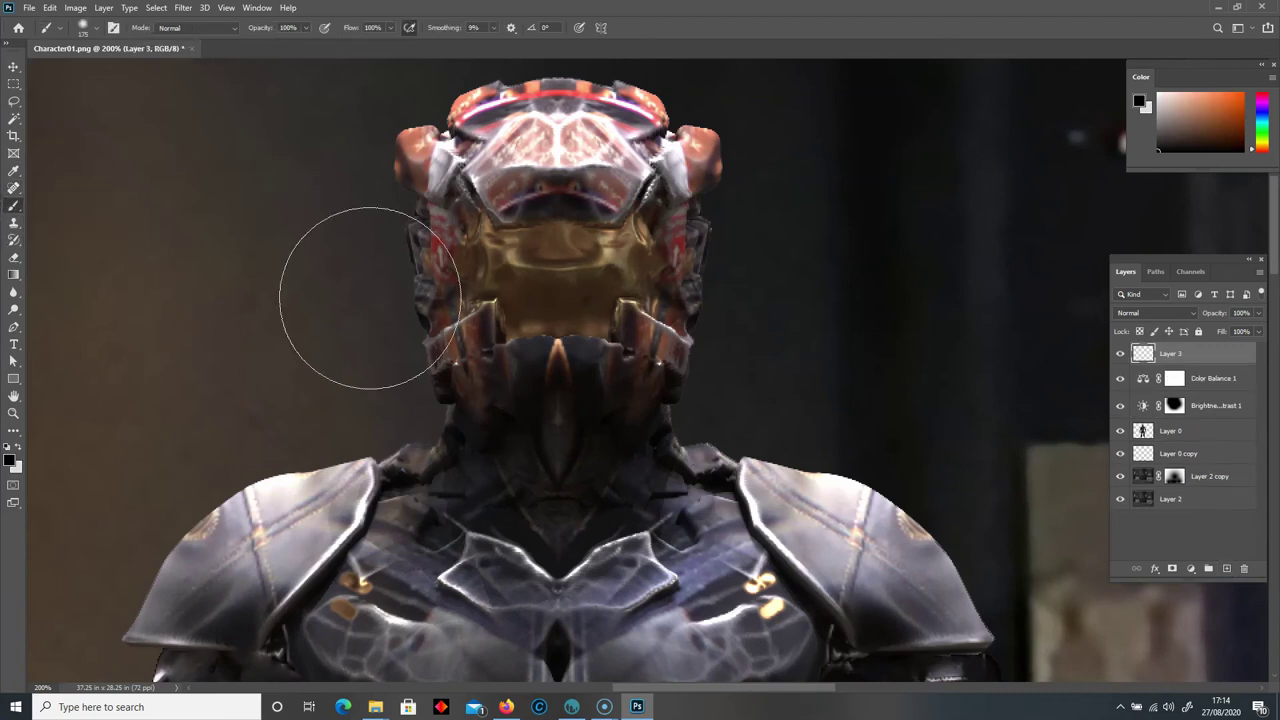
right_click(548, 295)
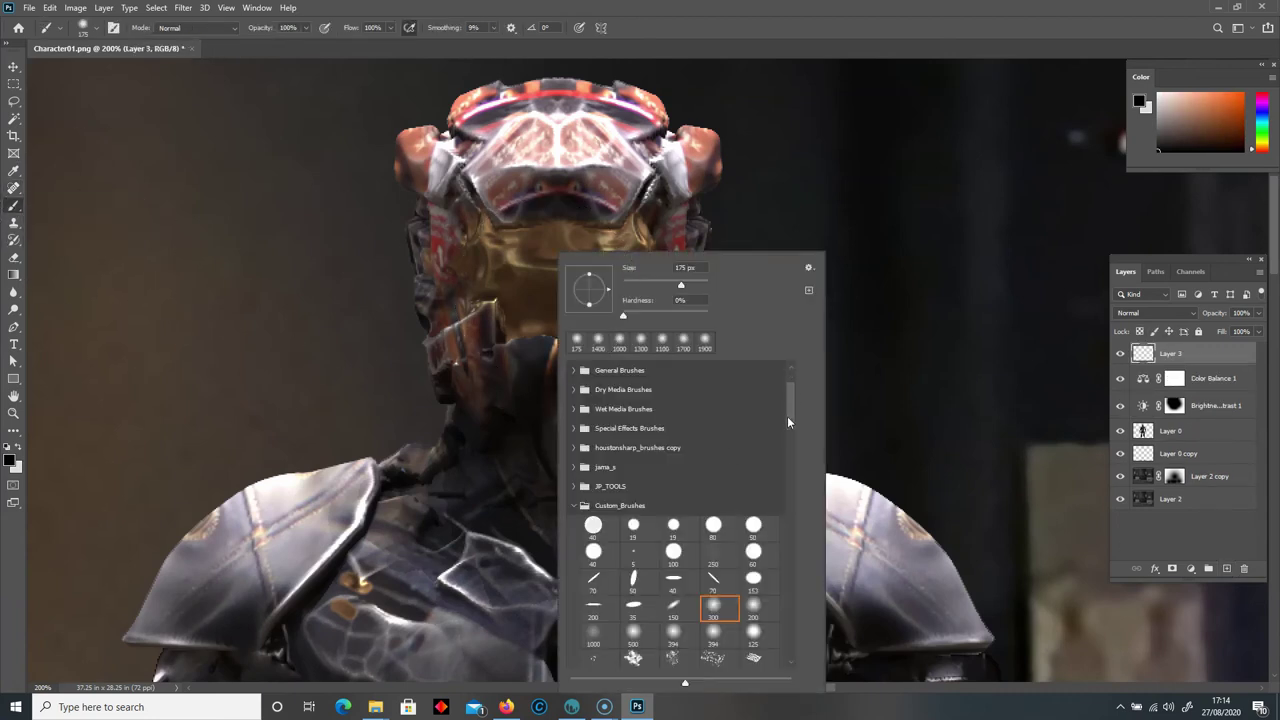
scroll(787, 420, "down", 5)
left_click(633, 456)
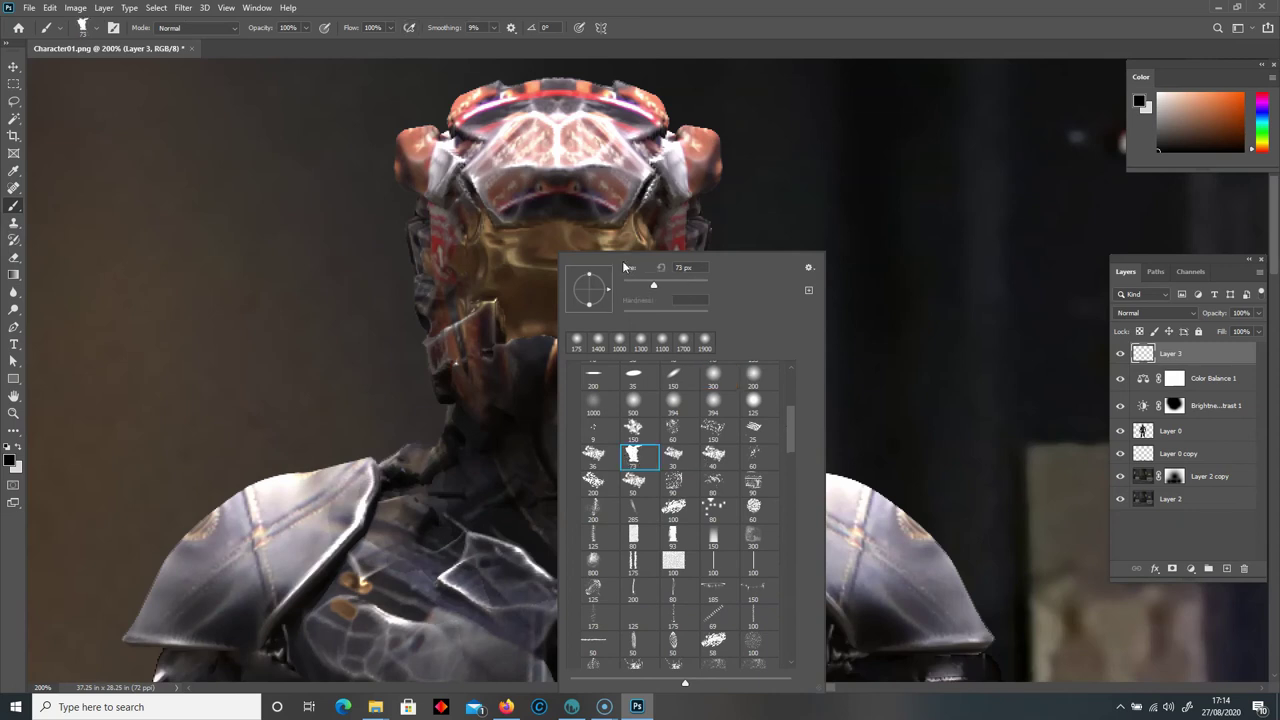
left_click(664, 44)
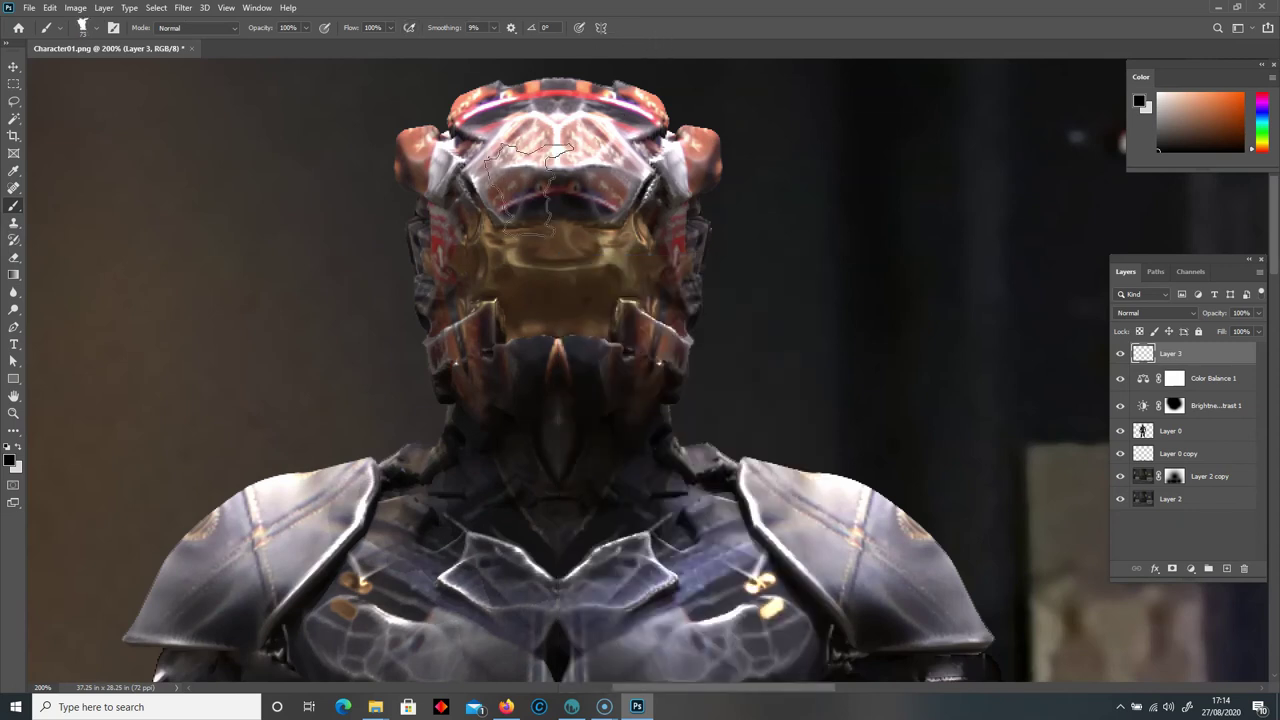
left_click(515, 278, "alt")
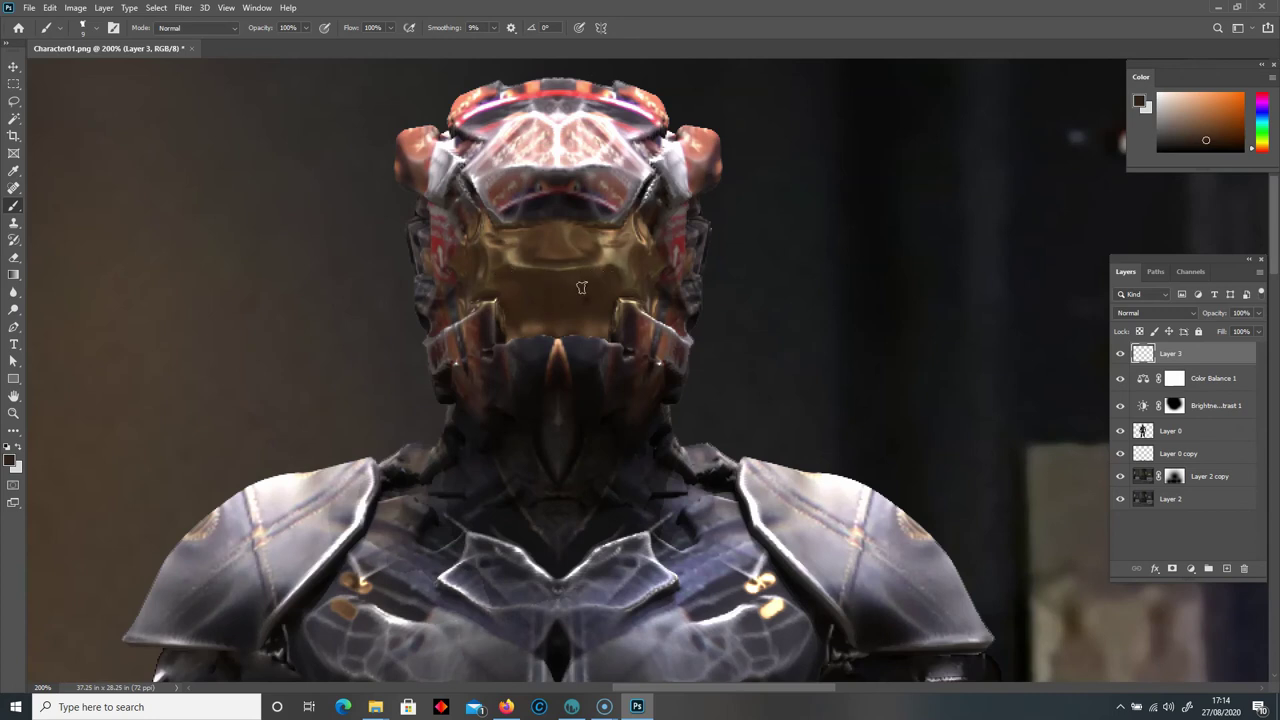
left_click(503, 289, "alt")
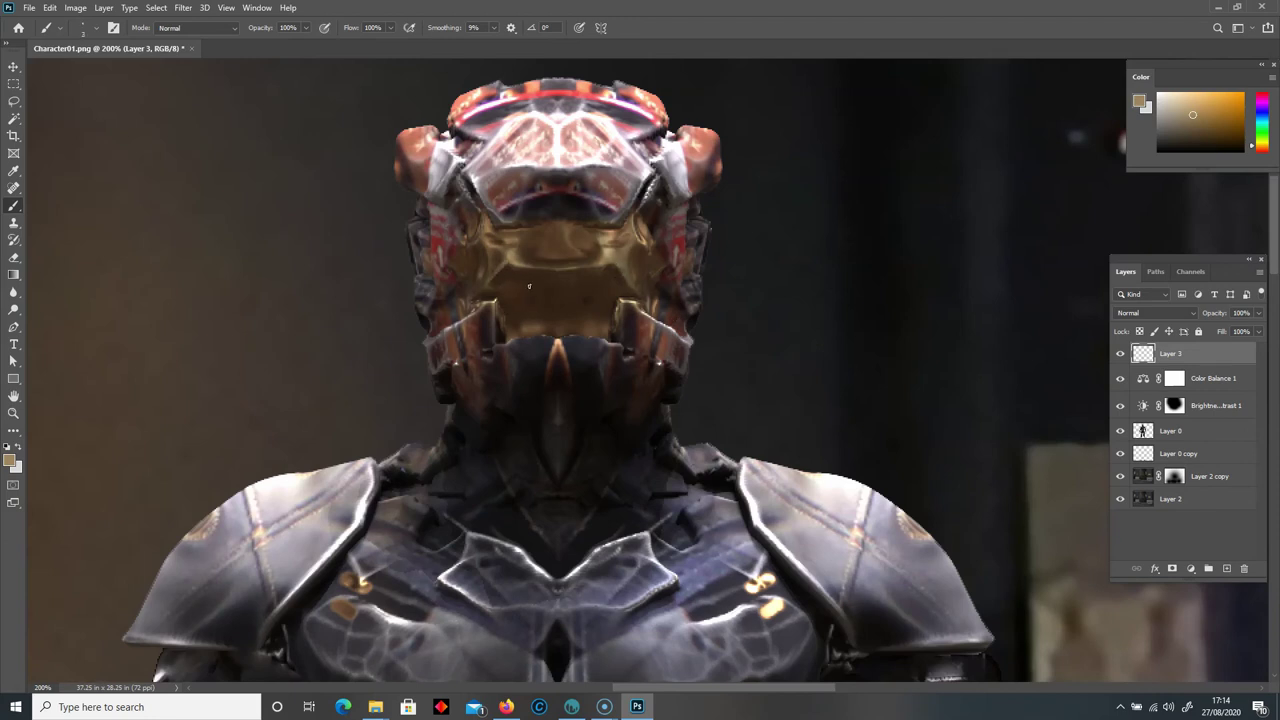
Smooth the visor's upper panel with sampled golden browns and paint fine lighter highlights along its ridges.
left_click(511, 252, "alt")
key("alt+space")
key("Escape")
left_click(540, 250, "alt")
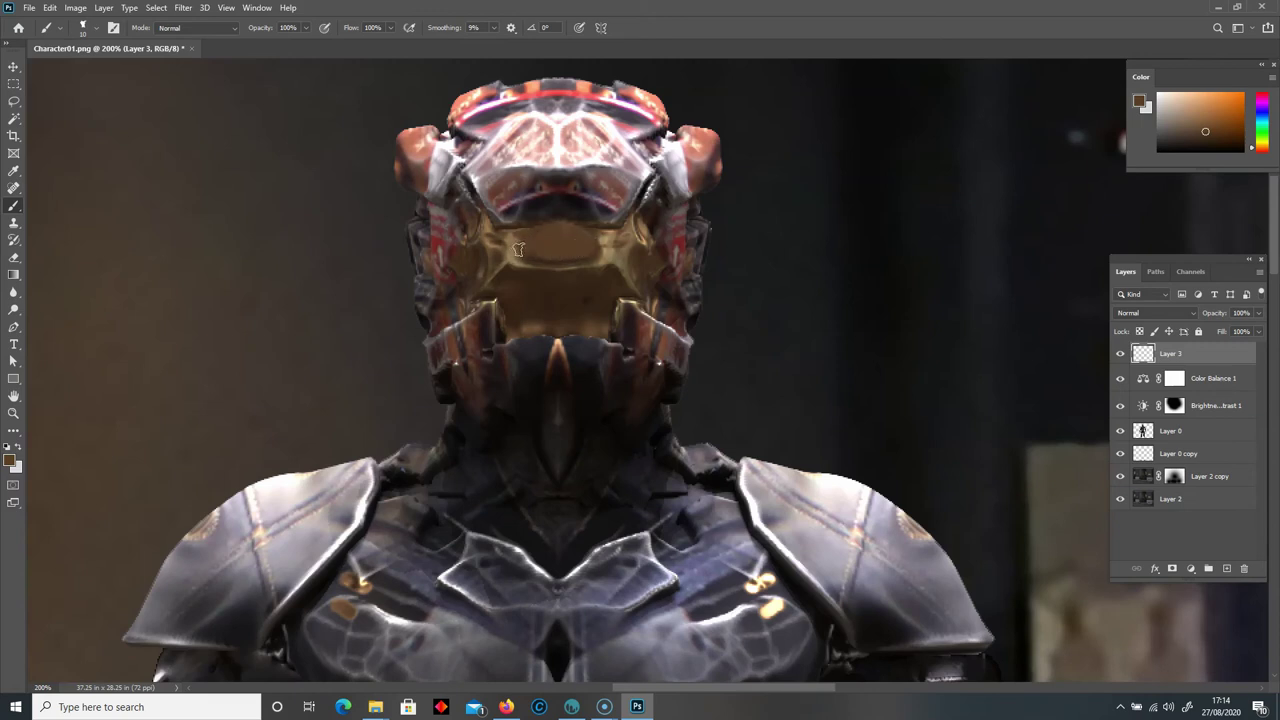
left_click(608, 258, "alt")
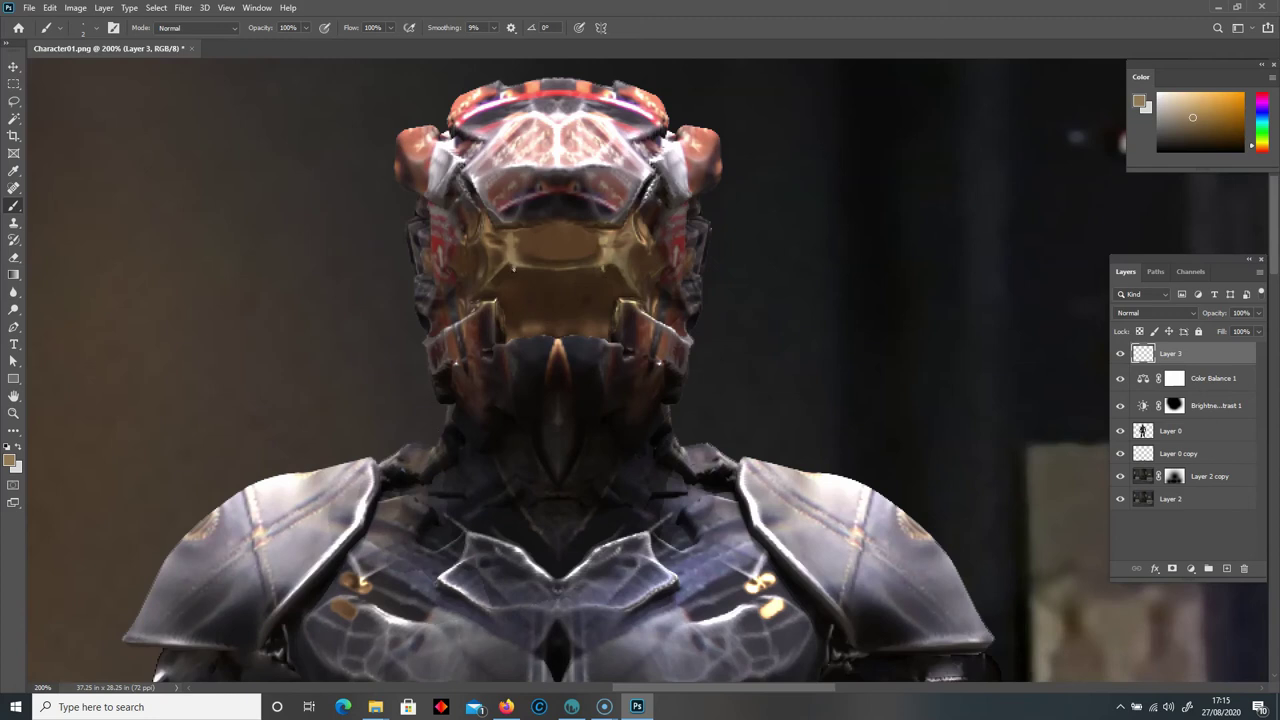
Enlarge the colour picker area, choose a light blue, and paint two small light marks on the chest plate at the image's right.
left_click(18, 448)
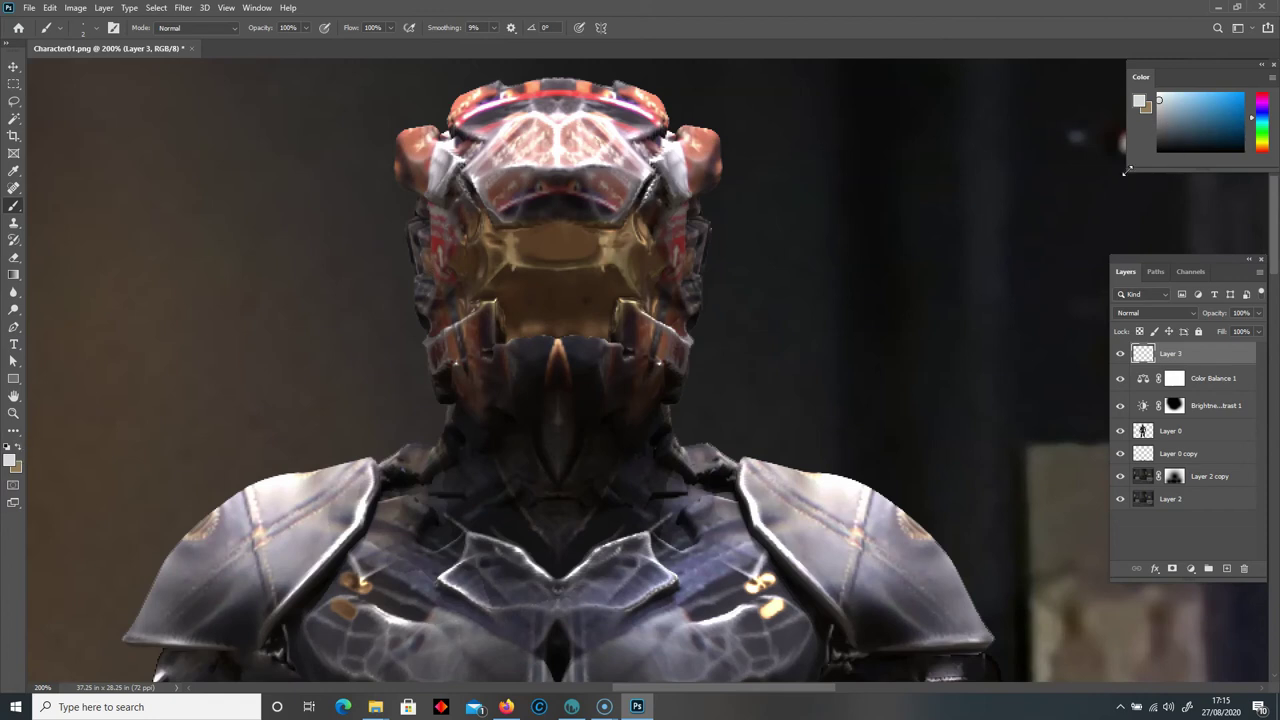
left_click_drag(1125, 171, 1055, 252)
left_click(1137, 88)
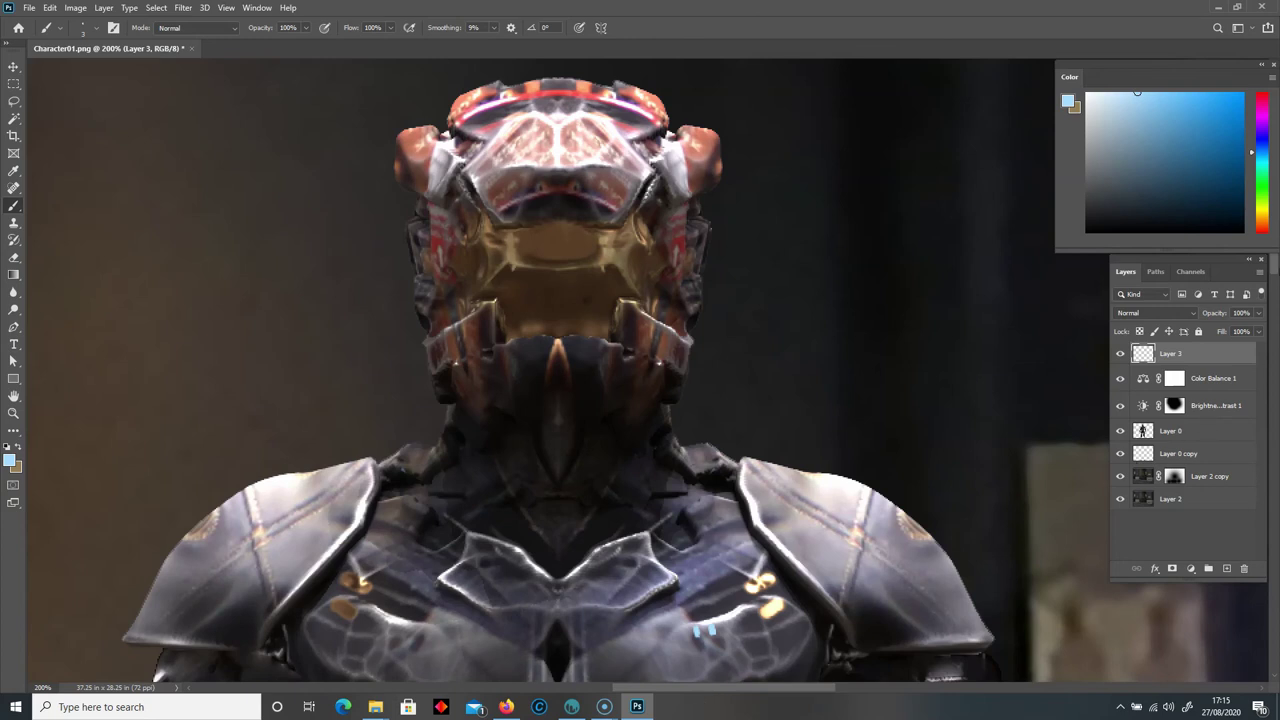
Add a soft near-white glow over the two blue chest marks with a small soft round brush.
scroll(1042, 469, "up", 1)
right_click(720, 622)
left_click(875, 373)
left_click(873, 33)
left_click(1093, 89)
key("[")
key("[")
key("[")
key("[")
key("[")
key("[")
key("[")
key("[")
key("[")
key("[")
key("[")
key("[")
key("[")
key("[")
key("[")
key("[")
key("[")
key("[")
key("[")
key("[")
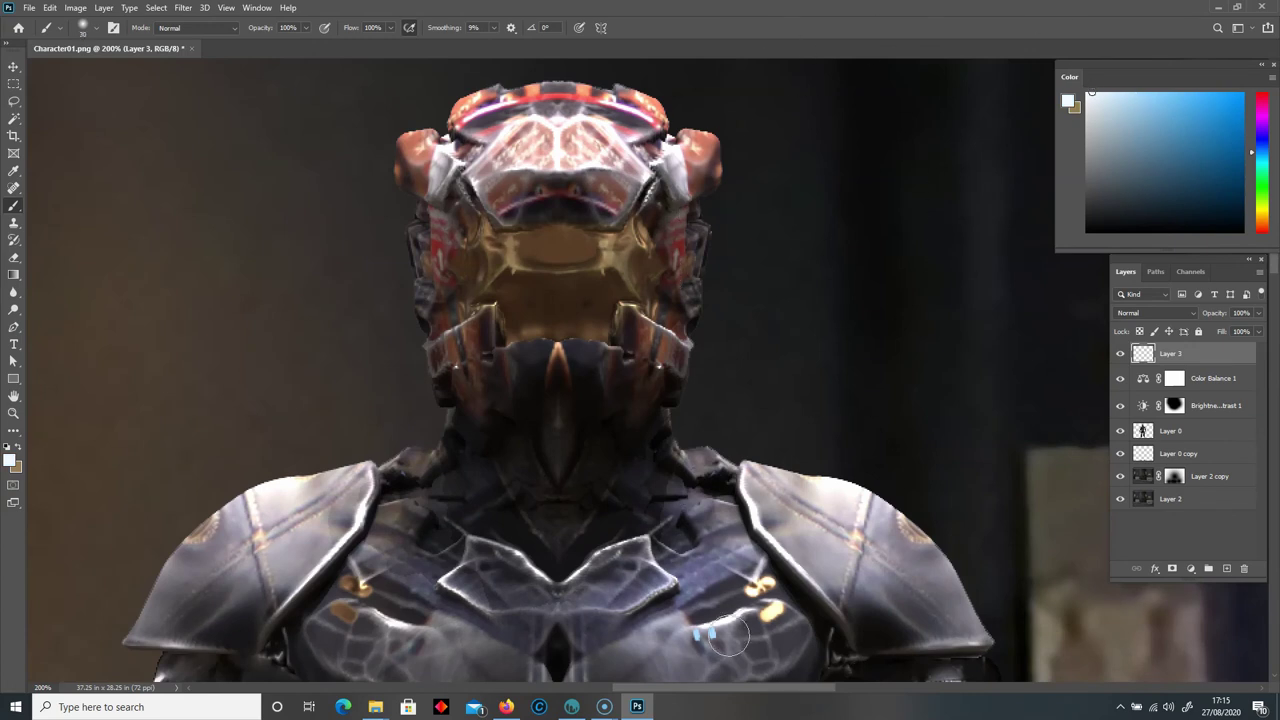
key("bracketright")
key("ctrl+minus")
key("ctrl+plus")
Paint thin dark outlines along the helmet's brow plate and the visor's lower edges with the textured brush, using a dark sampled colour.
right_click(493, 262)
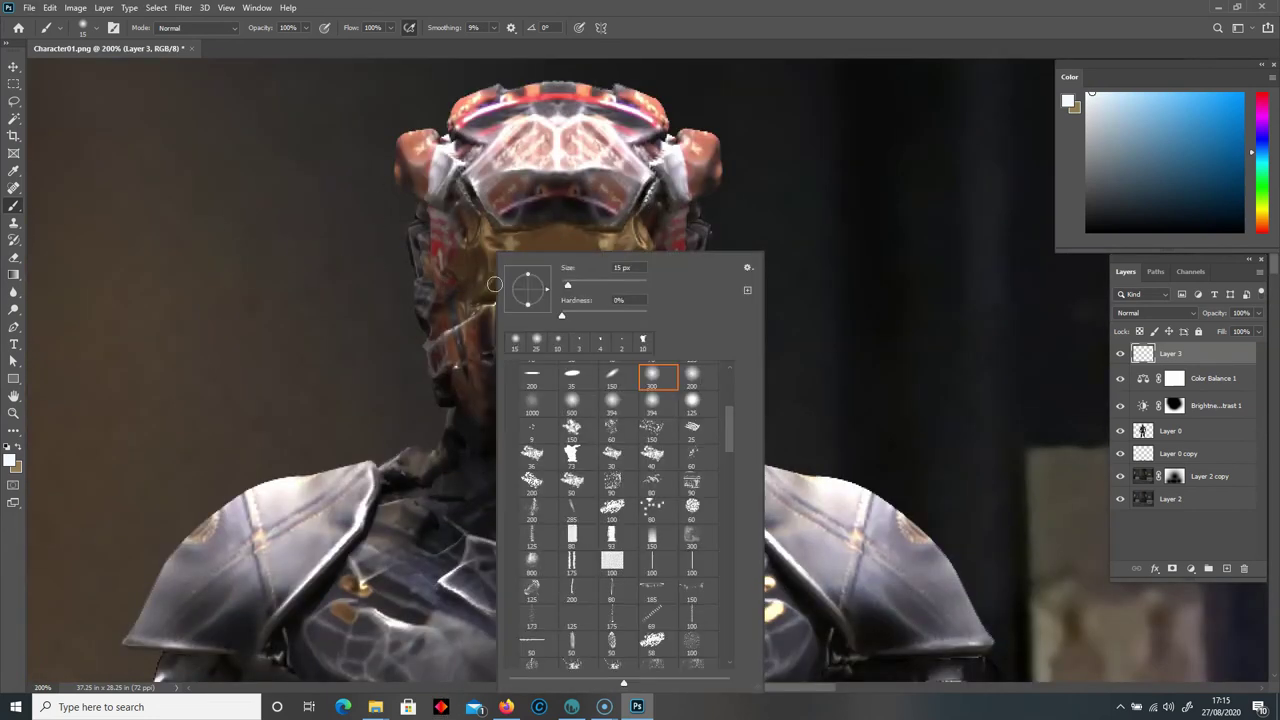
left_click(572, 457)
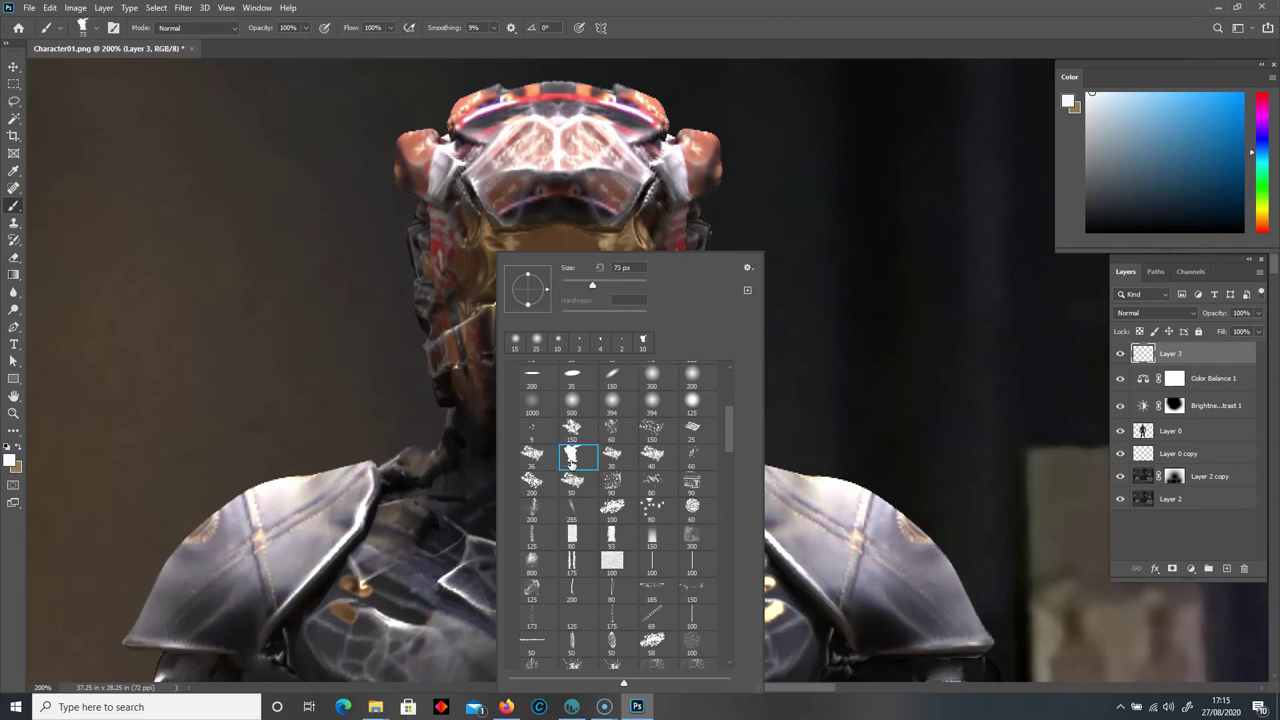
left_click(648, 42)
left_click(636, 240, "alt")
key("[")
key("[")
key("[")
key("[")
key("[")
key("[")
key("[")
key("[")
key("[")
key("[")
key("[")
key("[")
key("[")
key("[")
key("[")
key("[")
key("[")
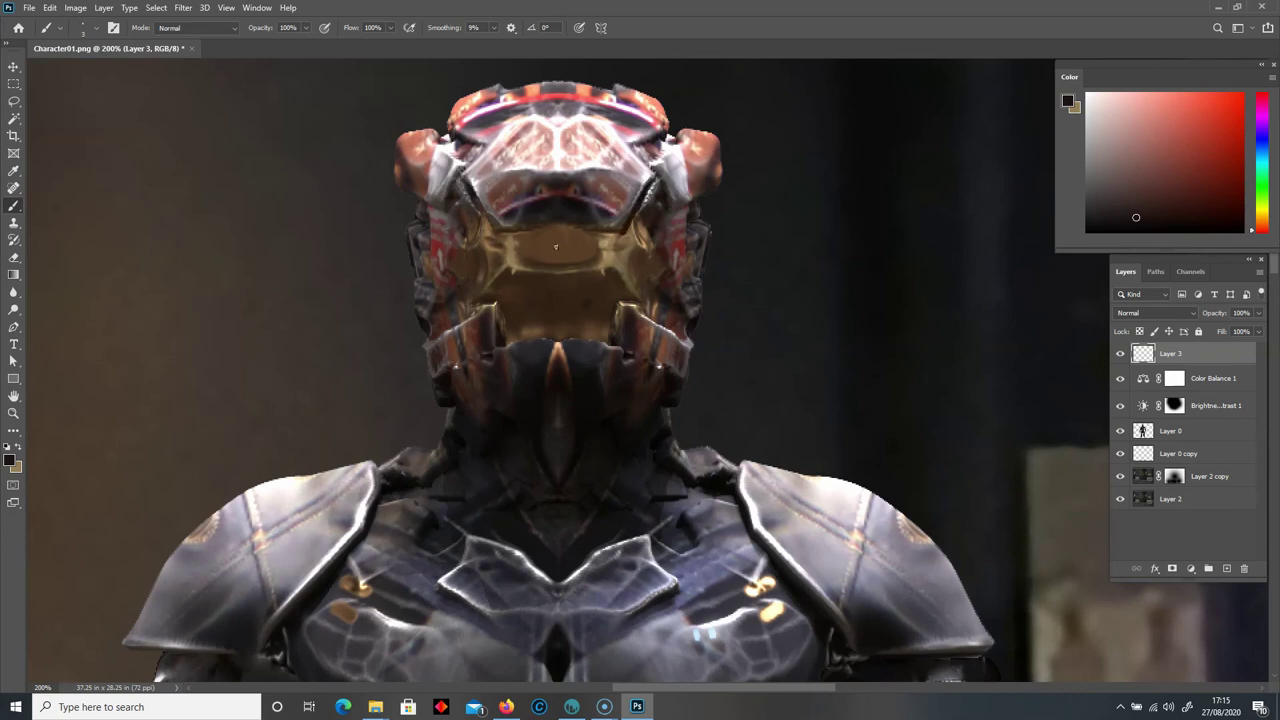
left_click_drag(470, 190, 484, 213)
mouse_move(560, 340)
left_mouse_down()
mouse_move(539, 340)
mouse_move(598, 338)
left_mouse_up()
mouse_move(497, 314)
left_mouse_down()
mouse_move(498, 348)
mouse_move(472, 312)
left_mouse_up()
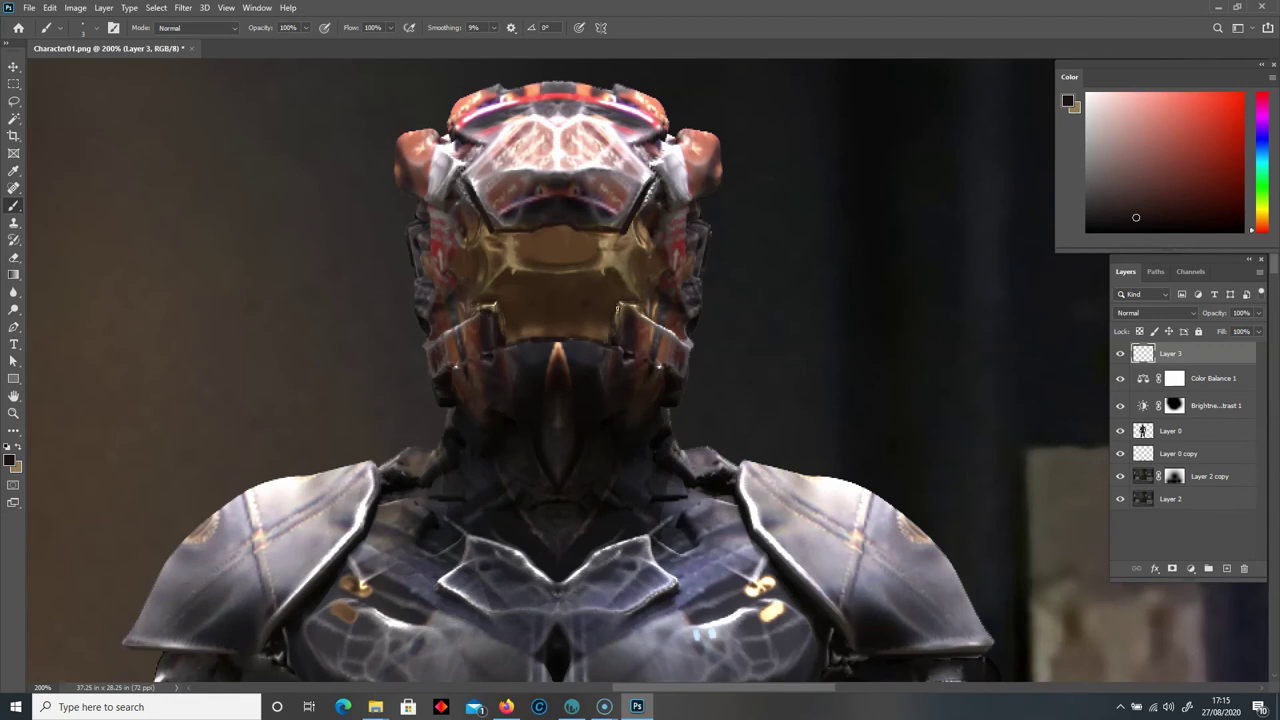
Add a new layer and paint a dark patch over the inner edge of the shoulder pad on the image's right side.
left_click(1226, 568)
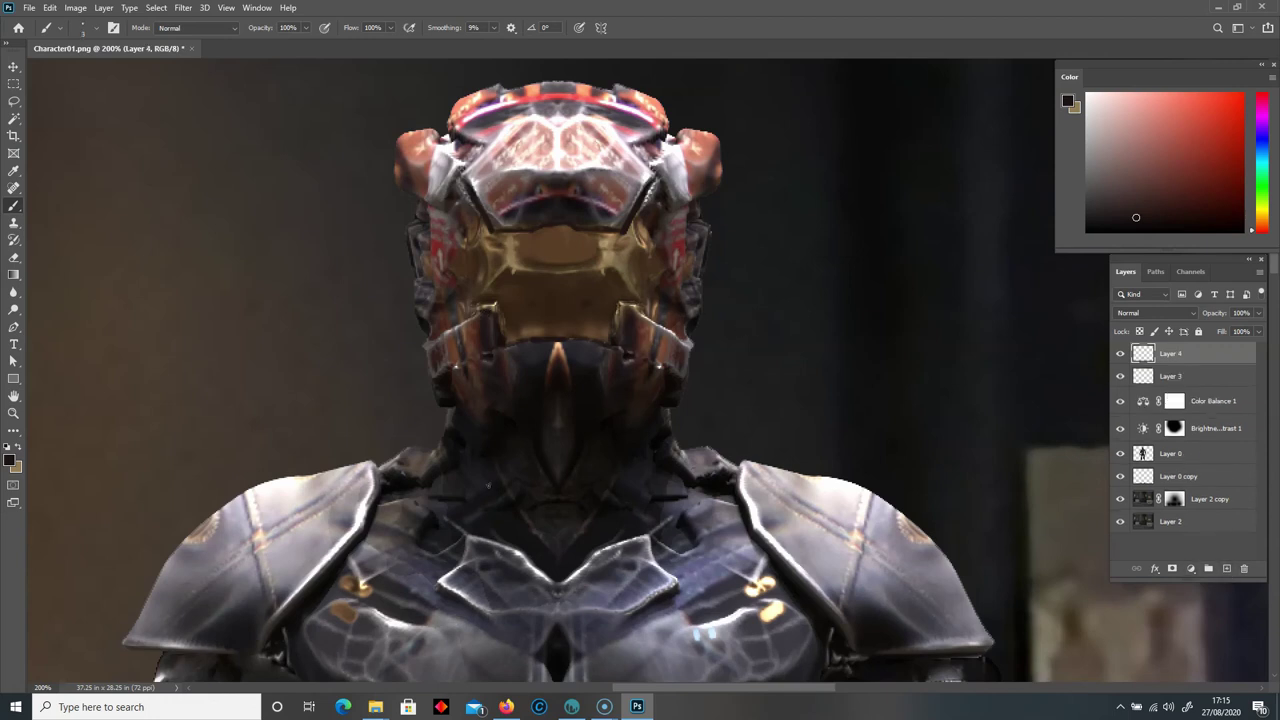
left_click_drag(1273, 289, 1275, 307)
mouse_move(769, 324)
left_mouse_down()
mouse_move(811, 318)
mouse_move(845, 369)
mouse_move(839, 406)
left_mouse_up()
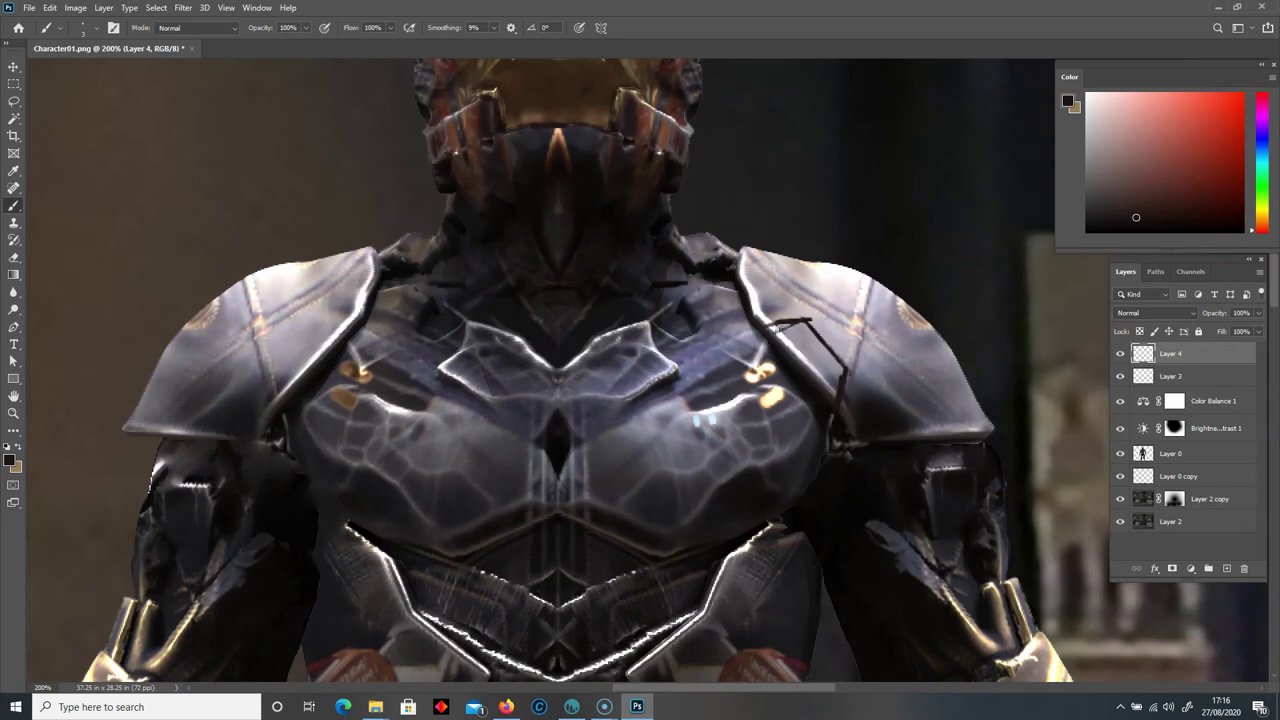
mouse_move(800, 339)
left_mouse_down()
mouse_move(822, 360)
mouse_move(775, 336)
mouse_move(796, 330)
mouse_move(814, 345)
mouse_move(814, 396)
mouse_move(805, 366)
left_mouse_up()
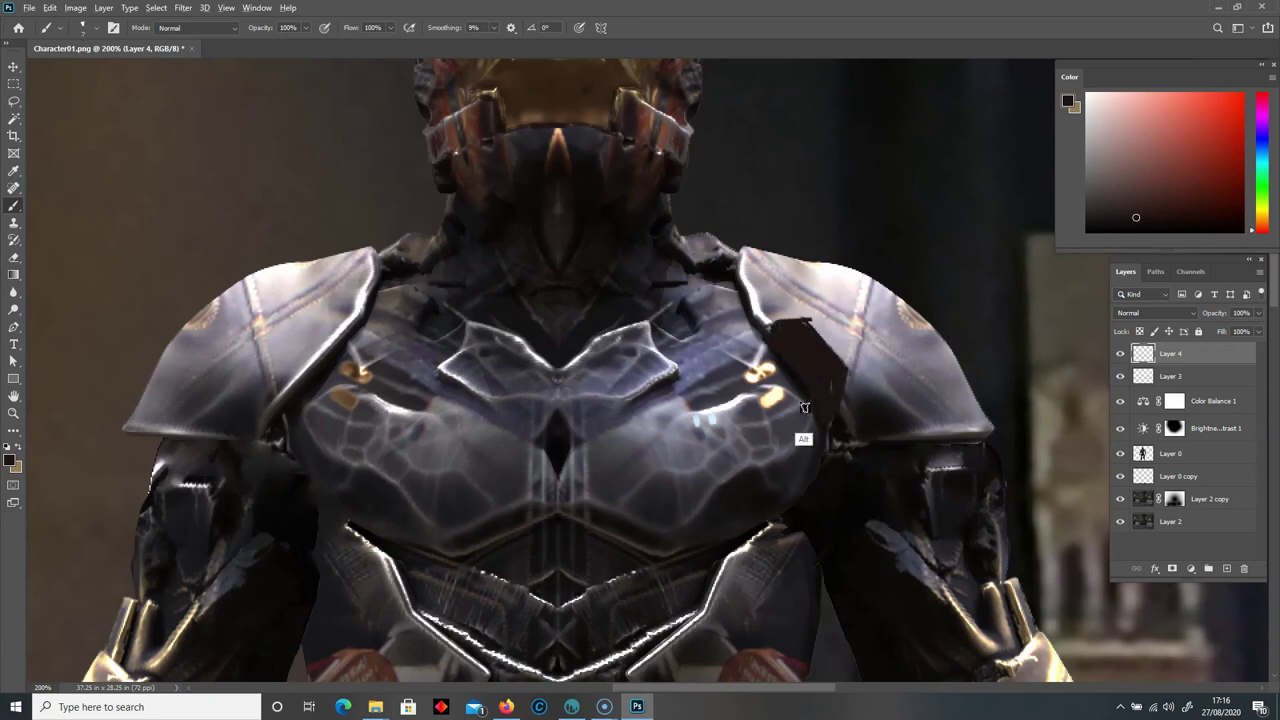
left_click(794, 380, "alt")
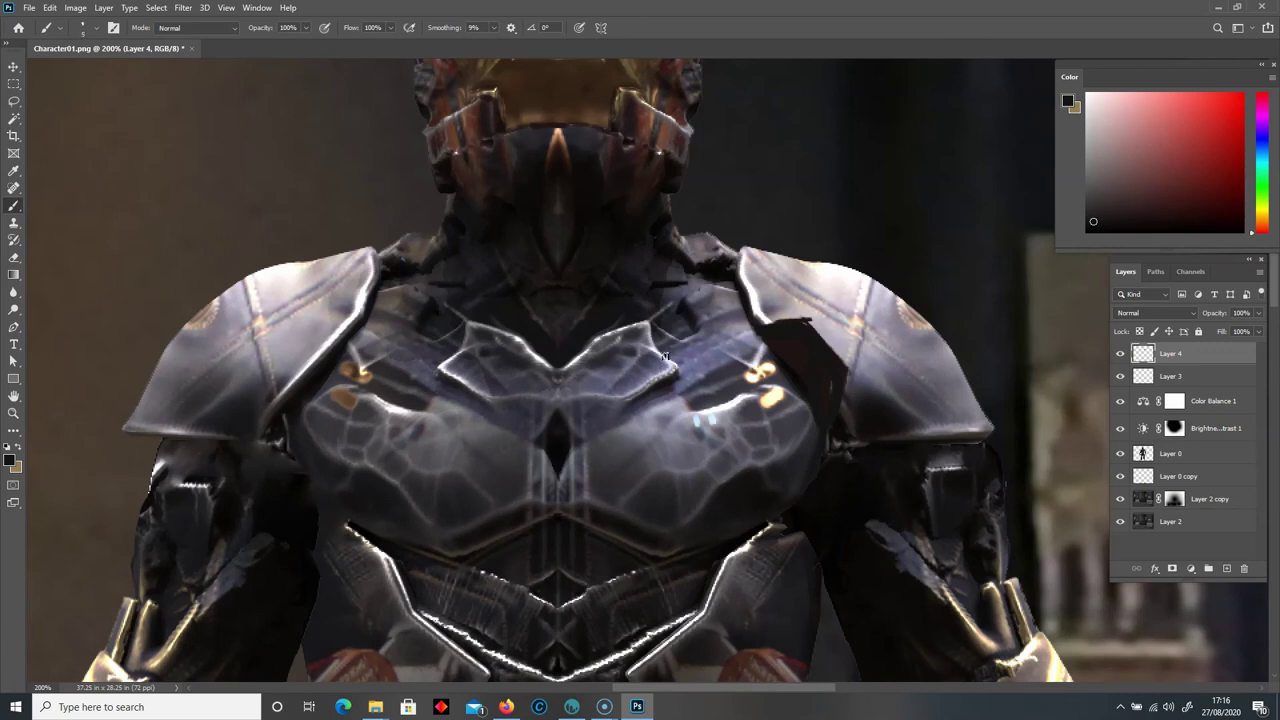
Paint over the white-edged collar plate on the image's right half of the chest with sampled bluish and dark tones.
left_click(682, 385, "alt")
mouse_move(678, 362)
left_mouse_down()
mouse_move(642, 390)
mouse_move(680, 364)
mouse_move(610, 390)
mouse_move(693, 350)
mouse_move(650, 360)
mouse_move(637, 349)
mouse_move(598, 372)
left_mouse_up()
left_click(614, 395, "alt")
left_click(638, 350, "alt")
left_click(616, 316, "alt")
mouse_move(648, 322)
left_mouse_down()
mouse_move(587, 344)
mouse_move(597, 349)
mouse_move(590, 336)
mouse_move(560, 366)
left_mouse_up()
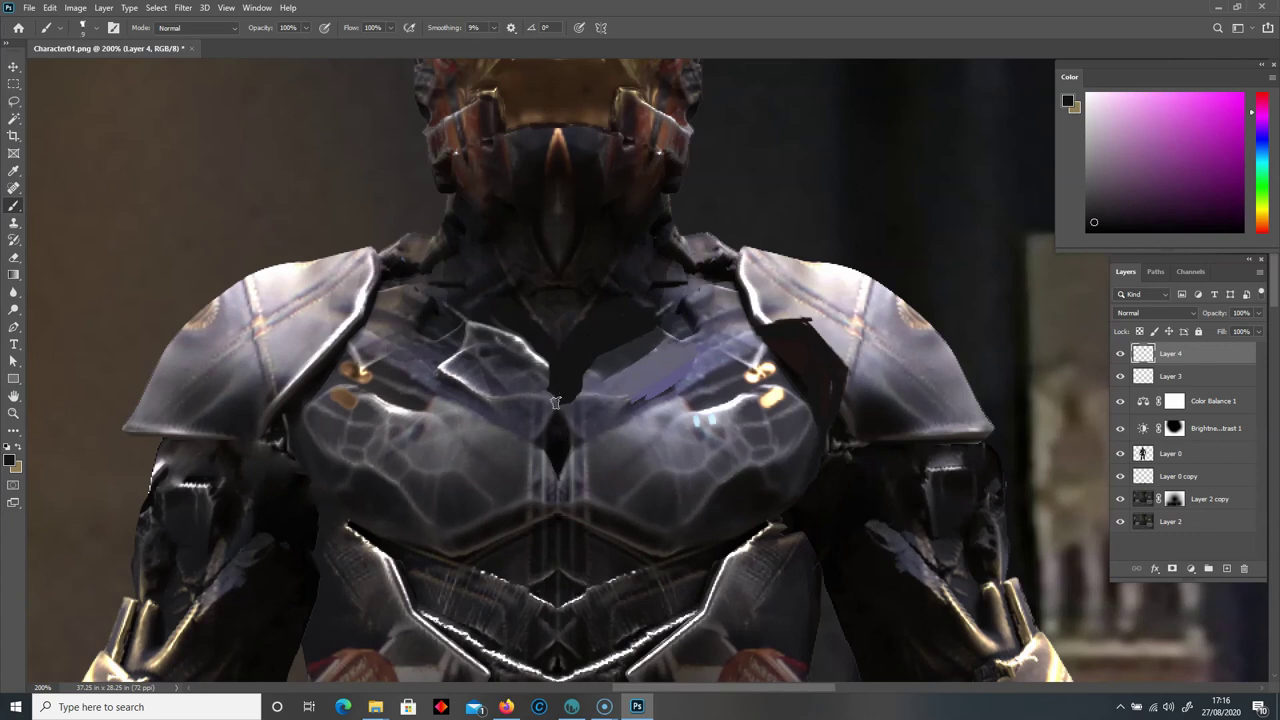
Cover the diamond-shaped opening at the chest's centre with sampled armour colour and paint a dark seam down the middle.
left_click(586, 443, "alt")
mouse_move(572, 418)
left_mouse_down()
mouse_move(562, 468)
mouse_move(556, 414)
mouse_move(557, 452)
left_mouse_up()
left_click(527, 409, "alt")
key("bracketright")
key("bracketright")
key("bracketright")
key("bracketright")
key("bracketright")
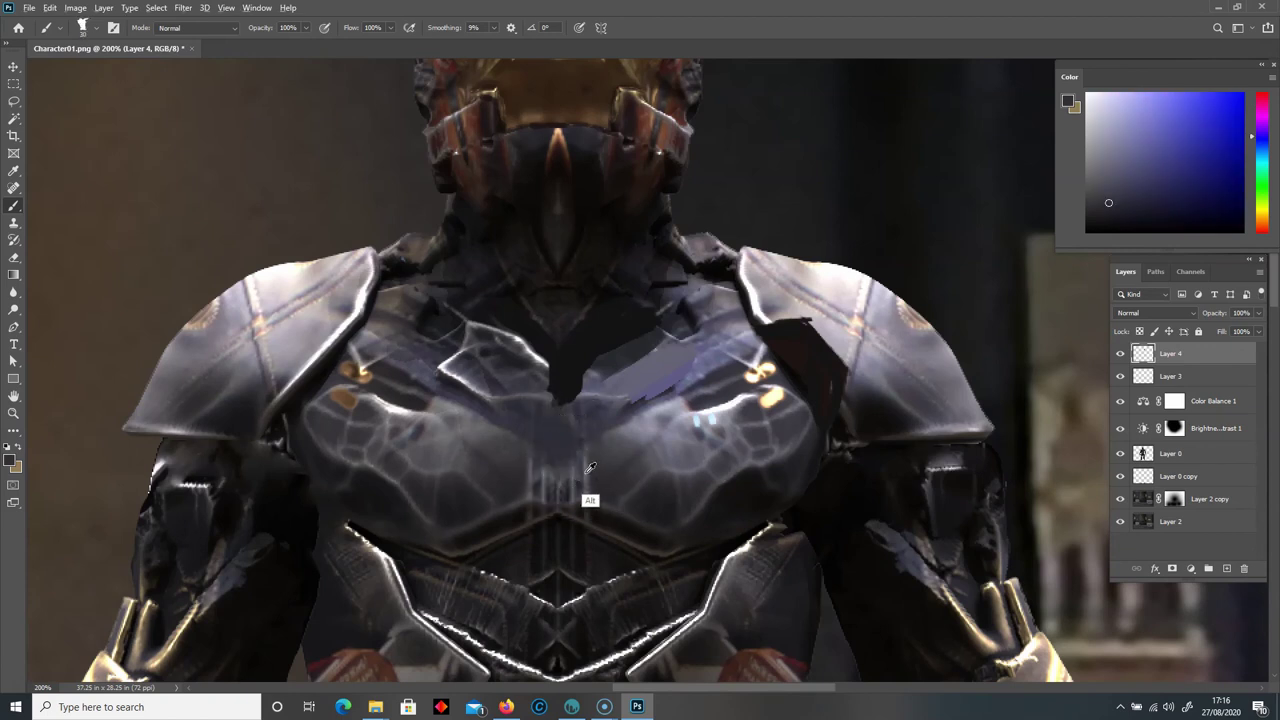
left_click(566, 400, "alt")
key("[")
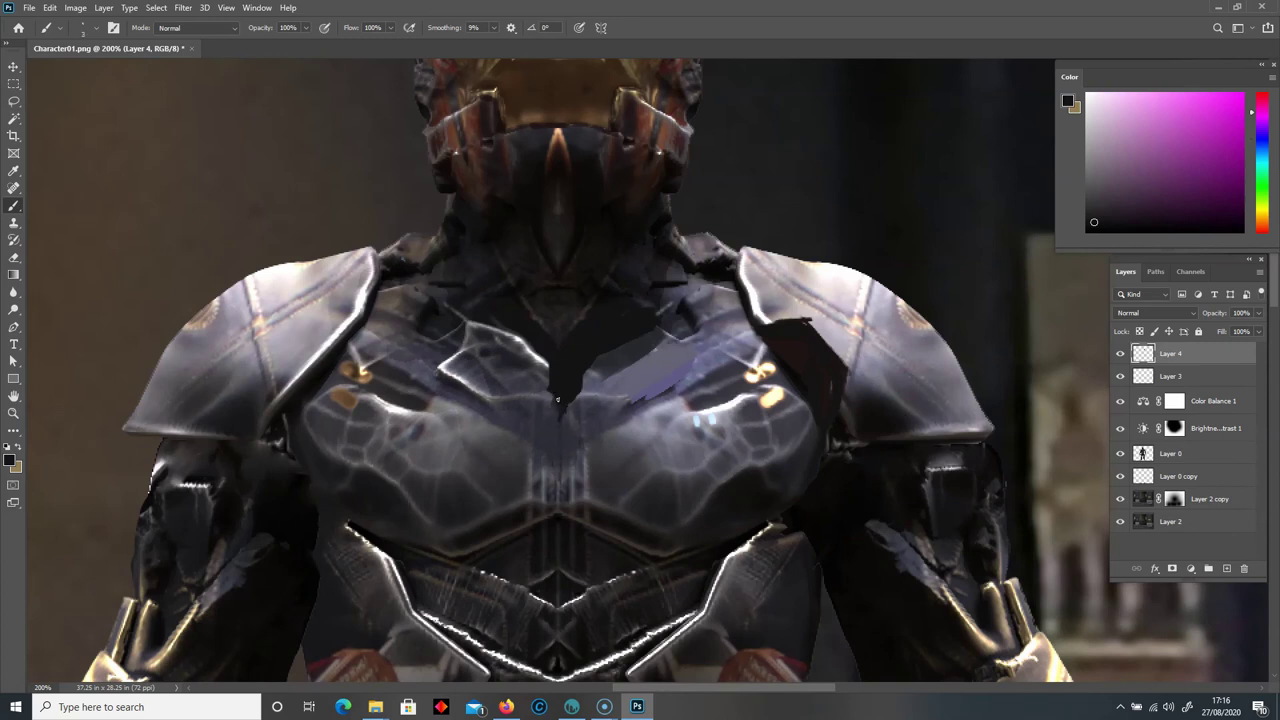
left_click_drag(562, 403, 562, 485)
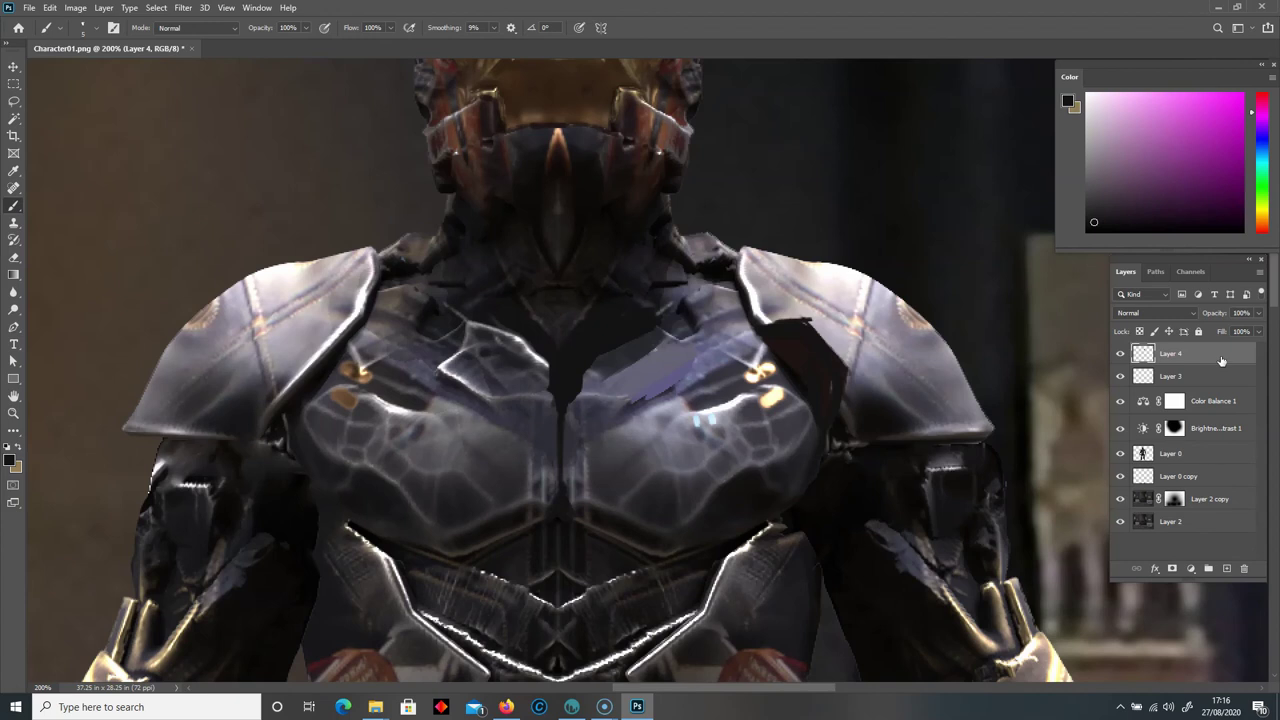
Paint over the white edge highlight below the chest plate on the image's right side with a sampled near-black.
scroll(1272, 316, "down", 4)
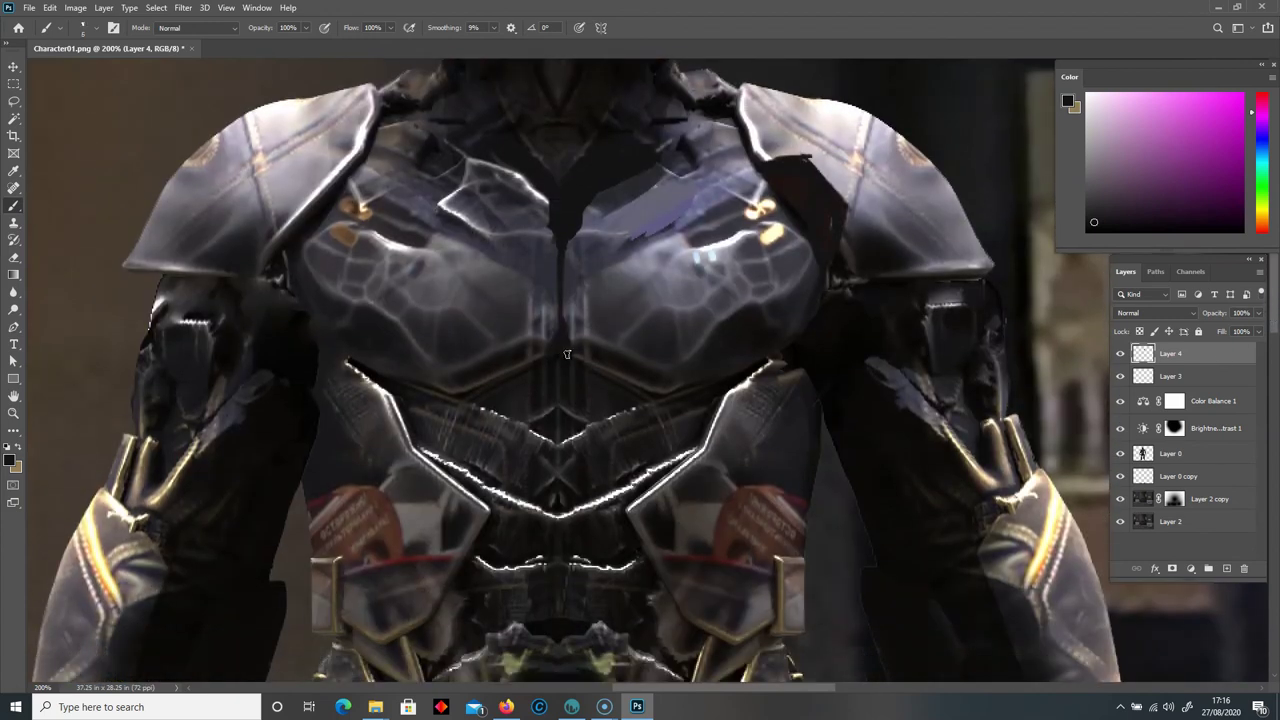
key("[")
key("[")
left_click_drag(798, 370, 694, 422)
key("ctrl+z")
left_click(795, 347, "alt")
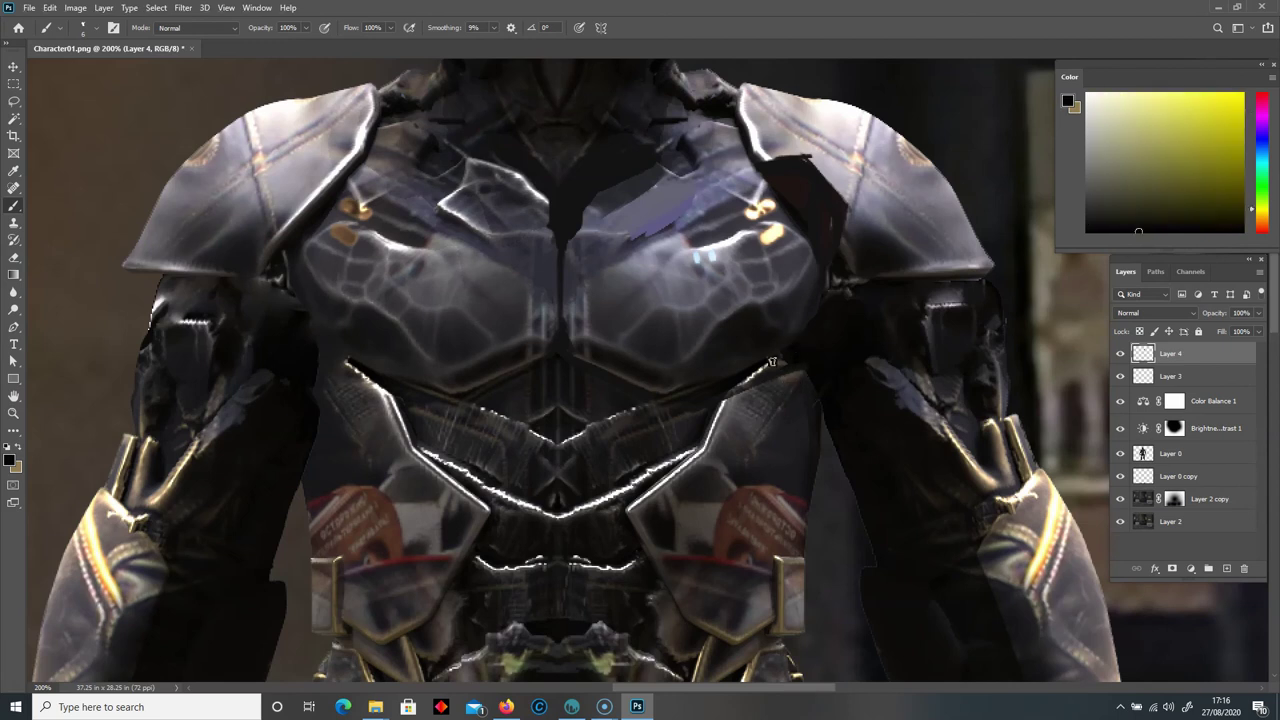
left_click(563, 213, "alt")
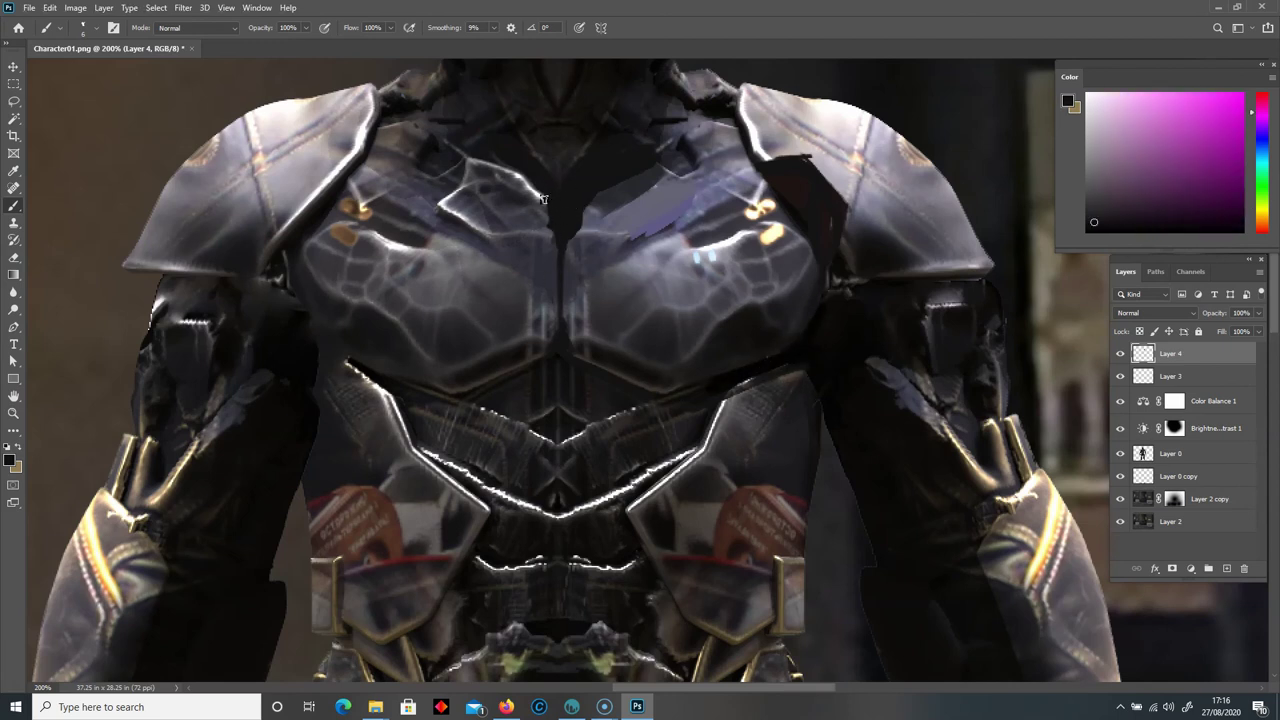
Paint grey armour bands across both forearms with a sampled grey, and add smaller connecting strokes to them.
key("ctrl+minus")
key("ctrl+minus")
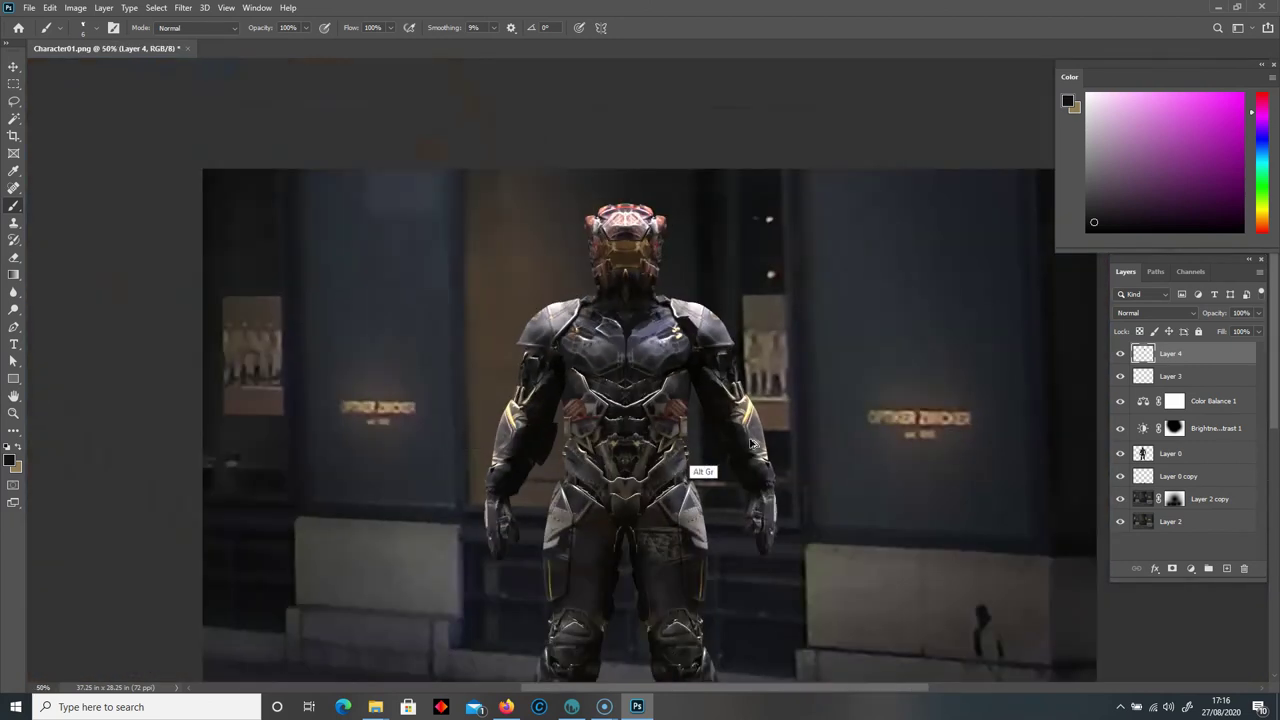
key("ctrl+plus")
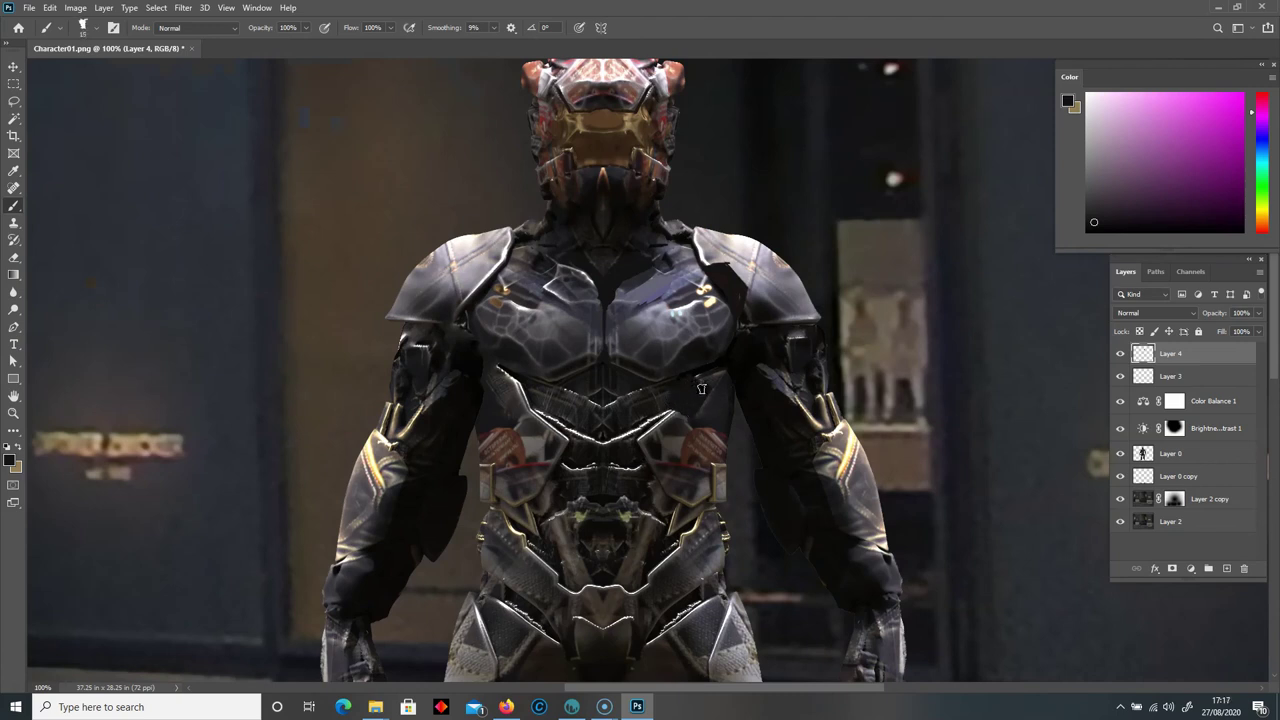
left_click(828, 480, "alt")
mouse_move(834, 478)
left_mouse_down()
mouse_move(789, 499)
mouse_move(842, 508)
left_mouse_up()
mouse_move(383, 491)
left_mouse_down()
mouse_move(418, 519)
mouse_move(391, 534)
mouse_move(418, 553)
left_mouse_up()
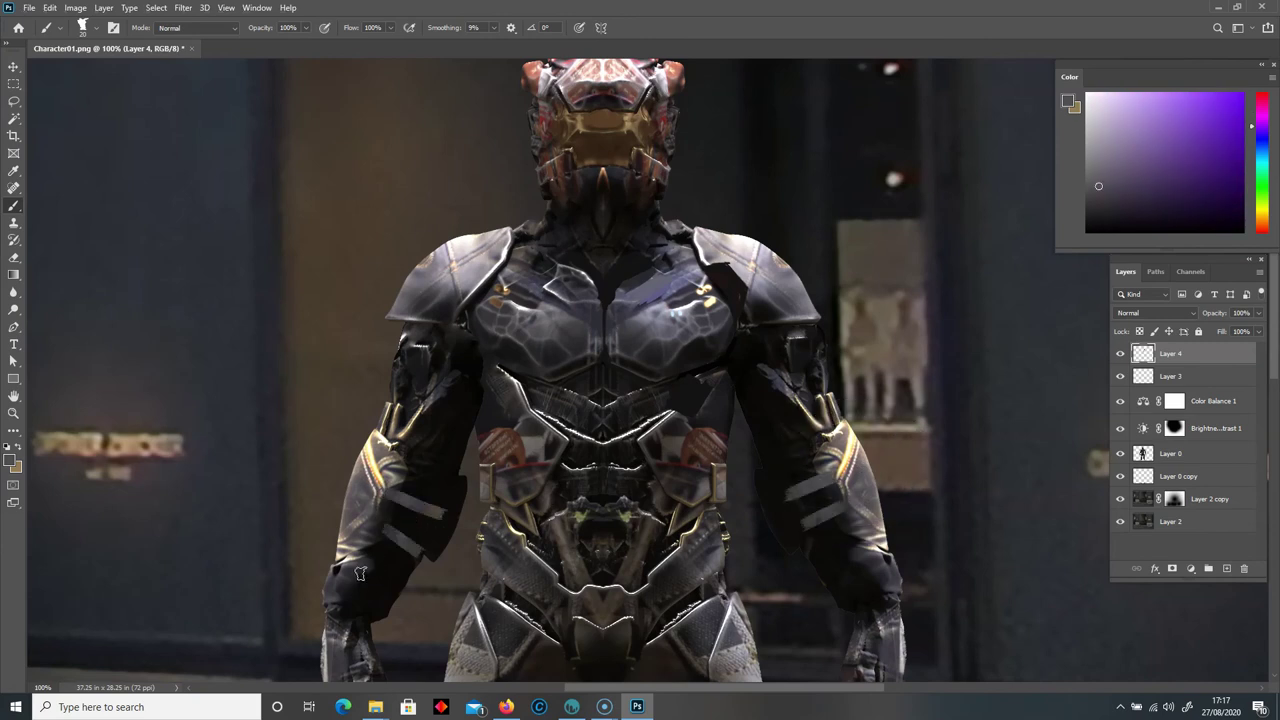
left_click_drag(413, 495, 405, 544)
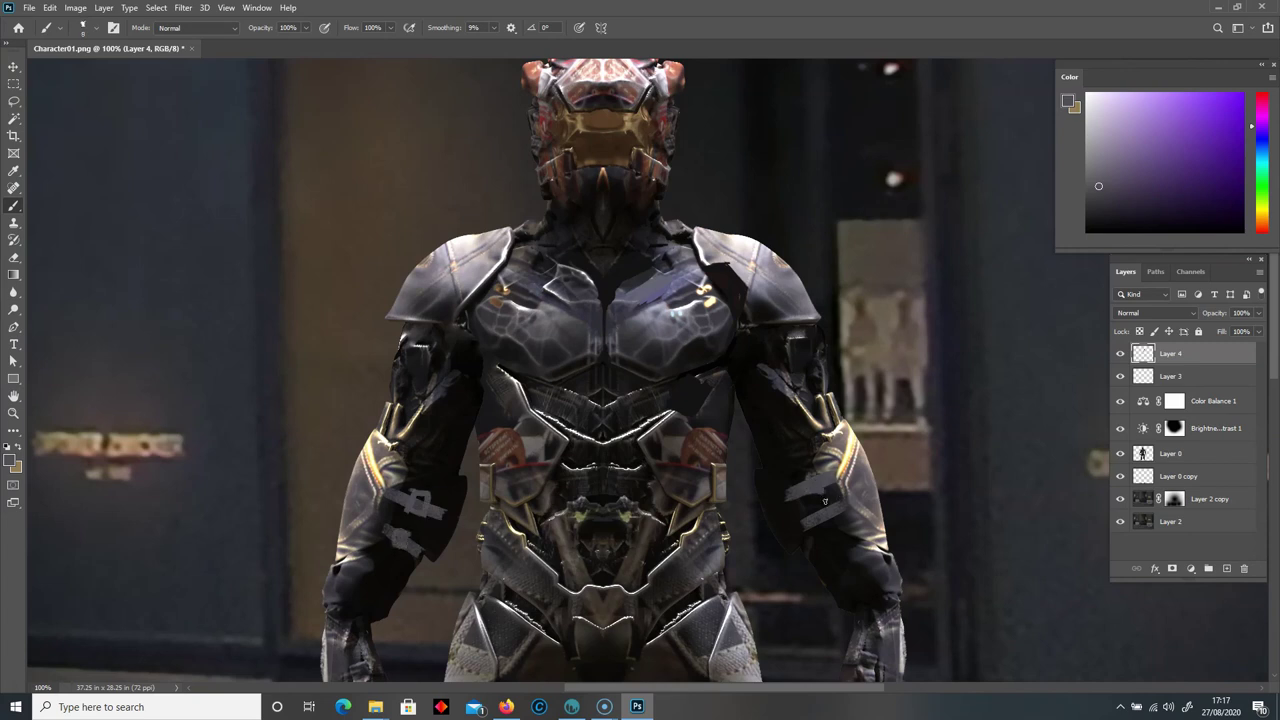
Paint a thin grey antenna above the shoulder pad on the image's right side, and delete Layer 4 with its trial strokes.
key("alt")
left_click(714, 238, "alt")
left_click_drag(718, 234, 718, 174)
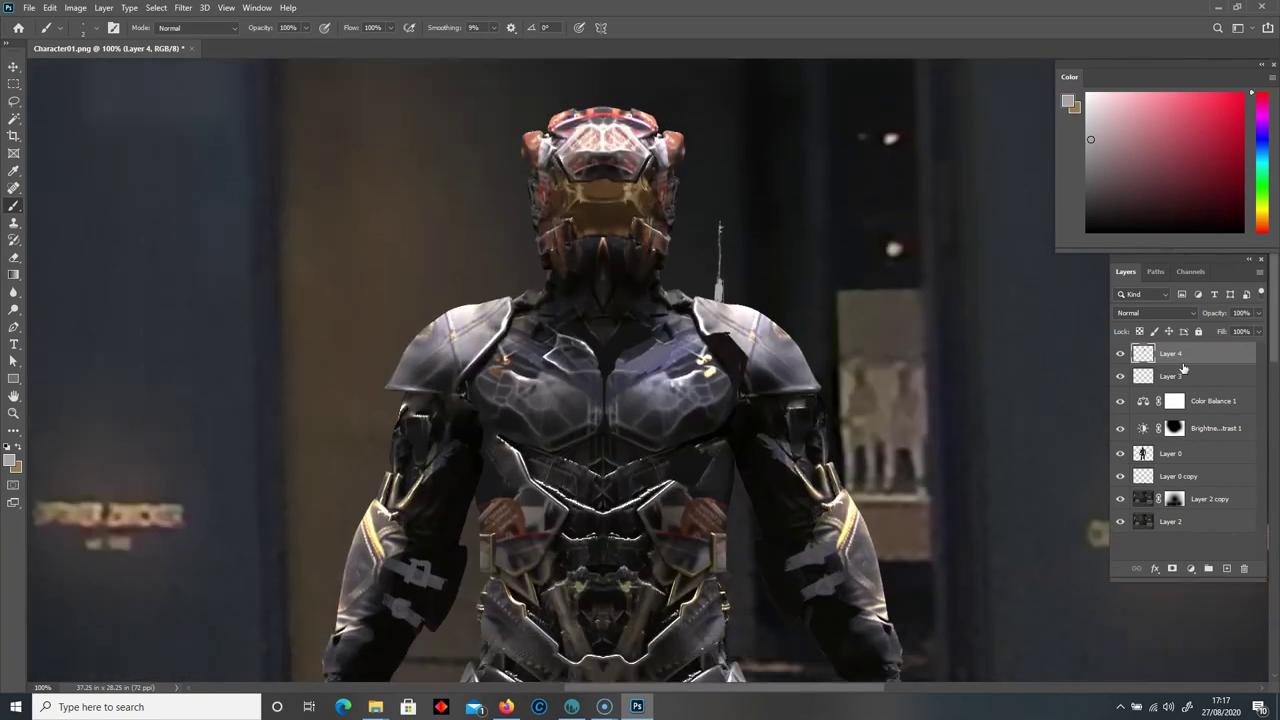
left_click_drag(1197, 360, 1244, 568)
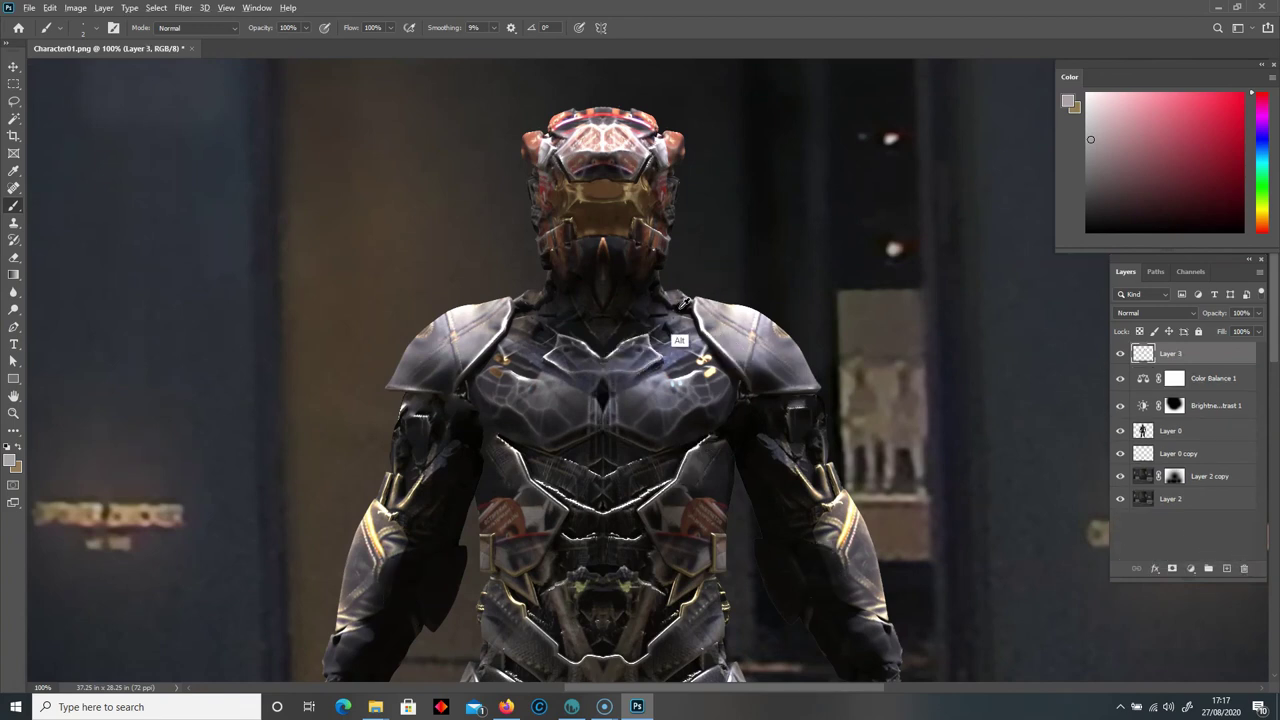
Paint a thin antenna above the shoulder pad on the image's right side in a sampled light grey, and tip it with a small hard-edged red dot.
left_click(688, 290, "alt")
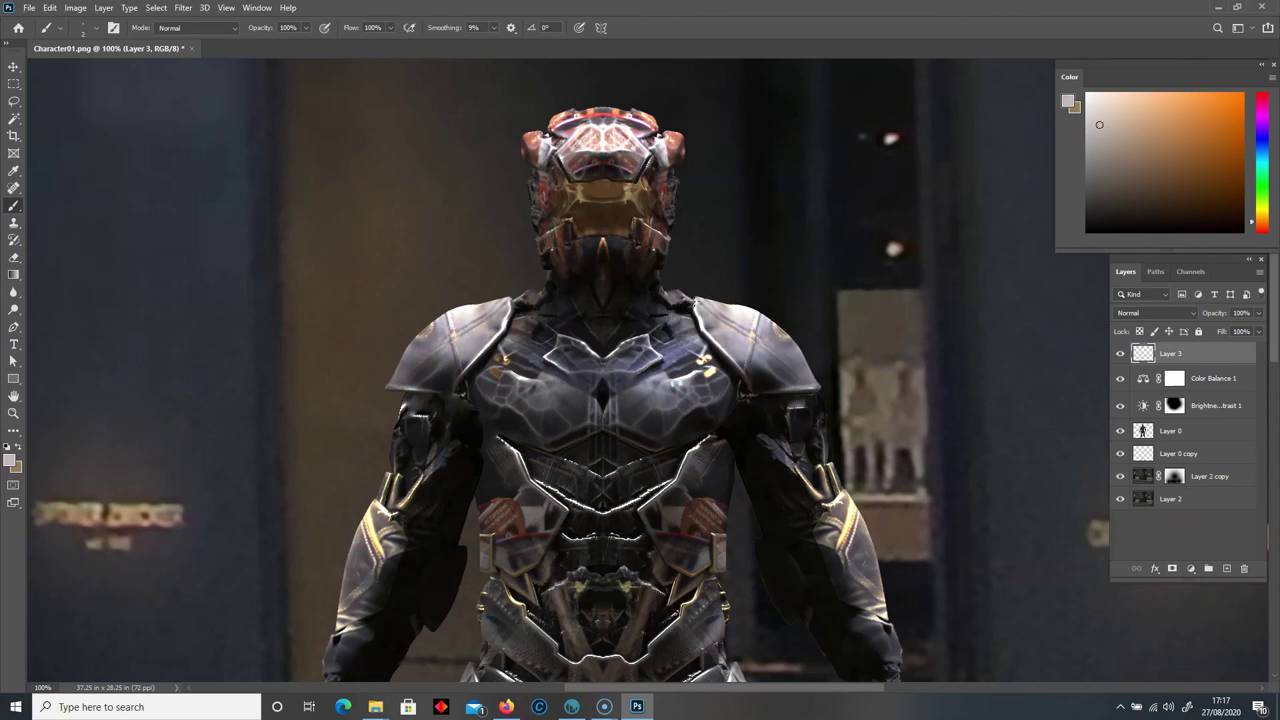
mouse_move(693, 300)
left_mouse_down()
mouse_move(693, 243)
mouse_move(693, 288)
left_mouse_up()
left_click_drag(1259, 106, 1260, 82)
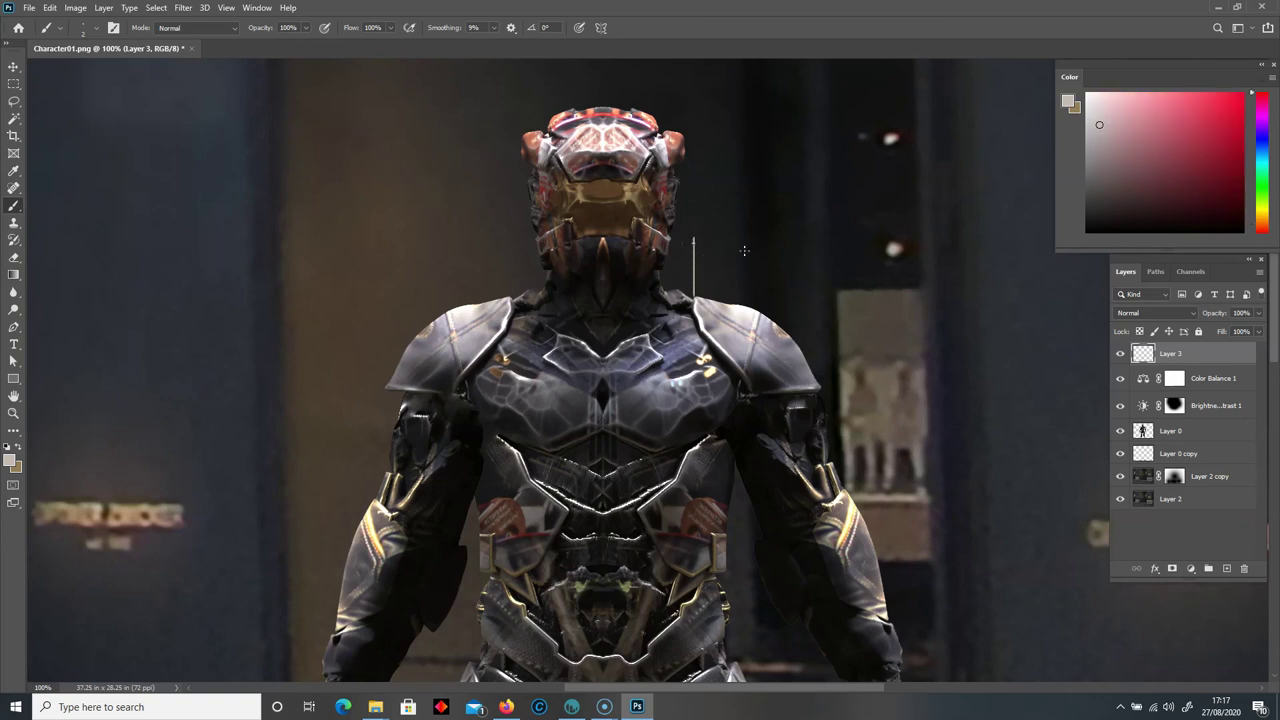
left_click(1243, 103)
right_click(695, 248)
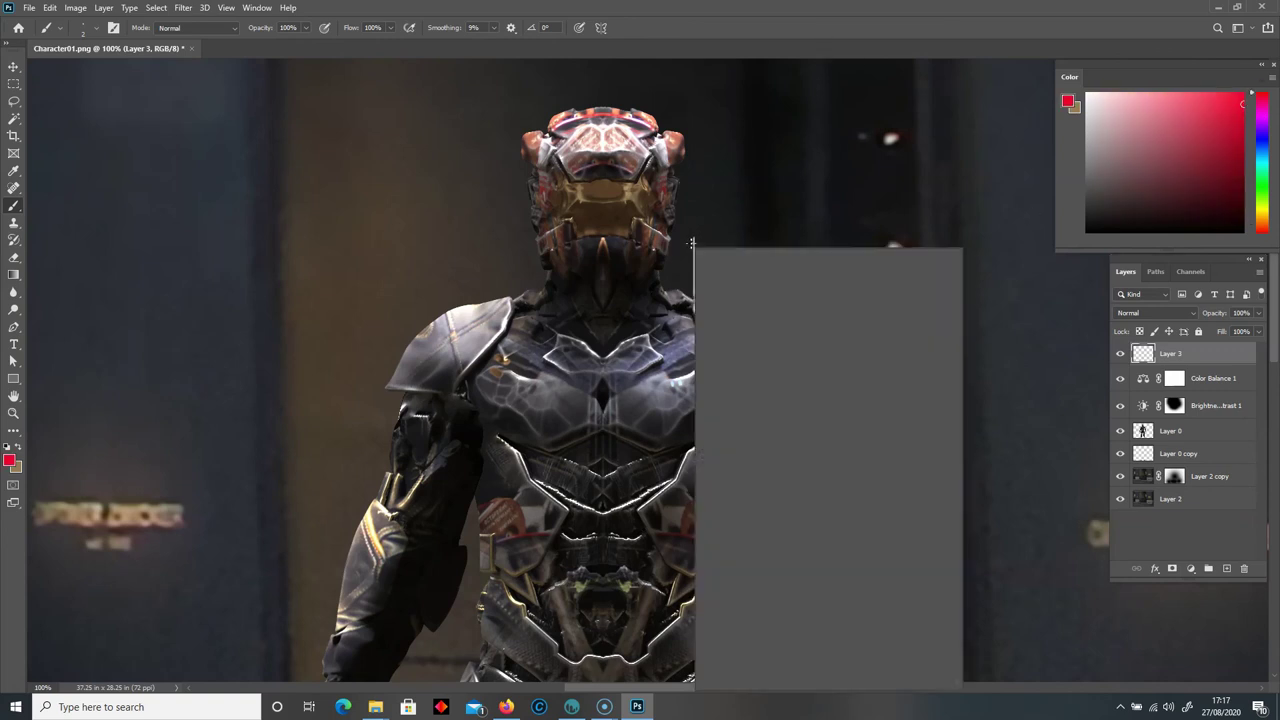
left_click_drag(925, 426, 919, 410)
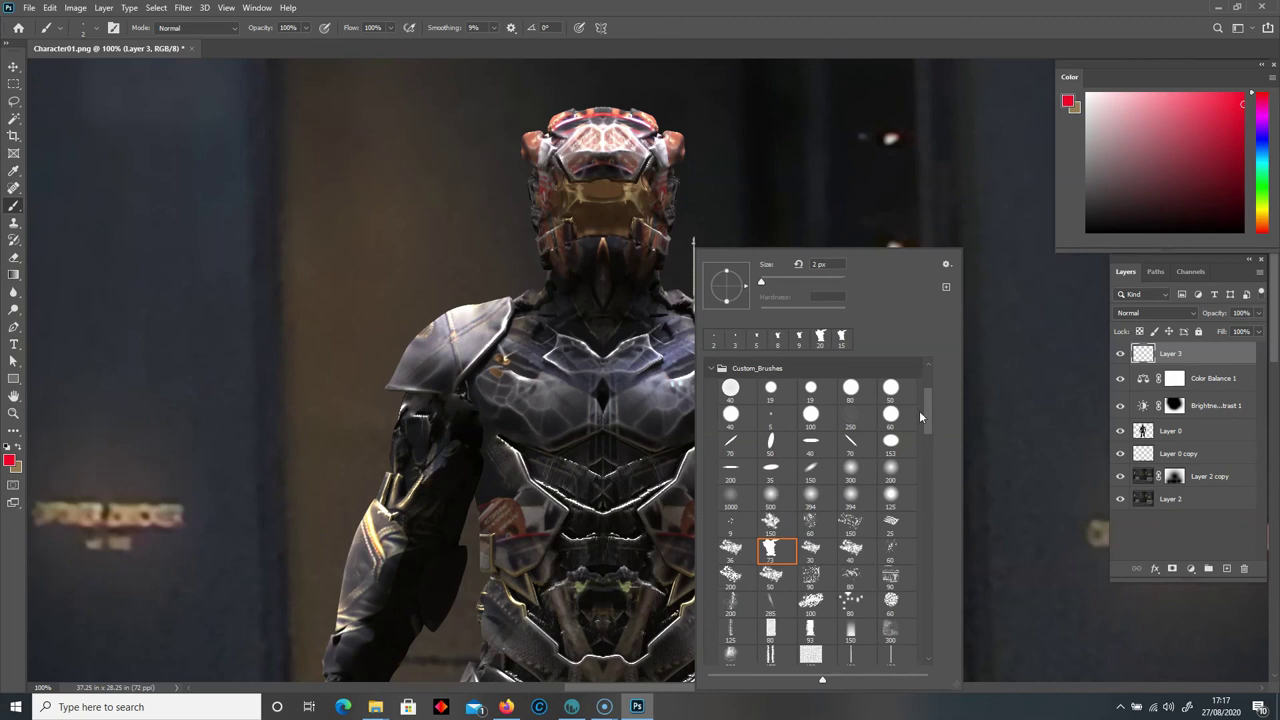
left_click(770, 390)
left_click(685, 243)
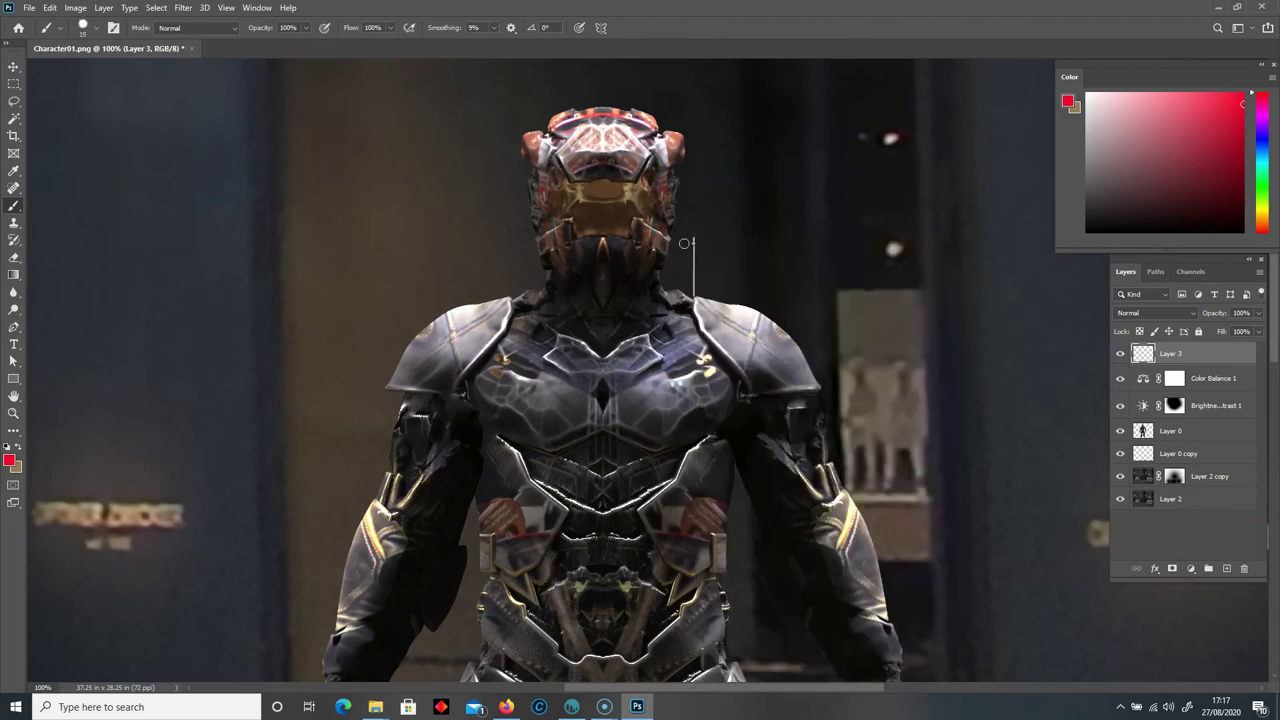
key("bracketleft")
key("bracketleft")
key("bracketright")
Paint a soft pink glow around the antenna's red tip with a soft round brush, and reduce the brush size to 2 px.
left_click(1090, 94)
right_click(695, 252)
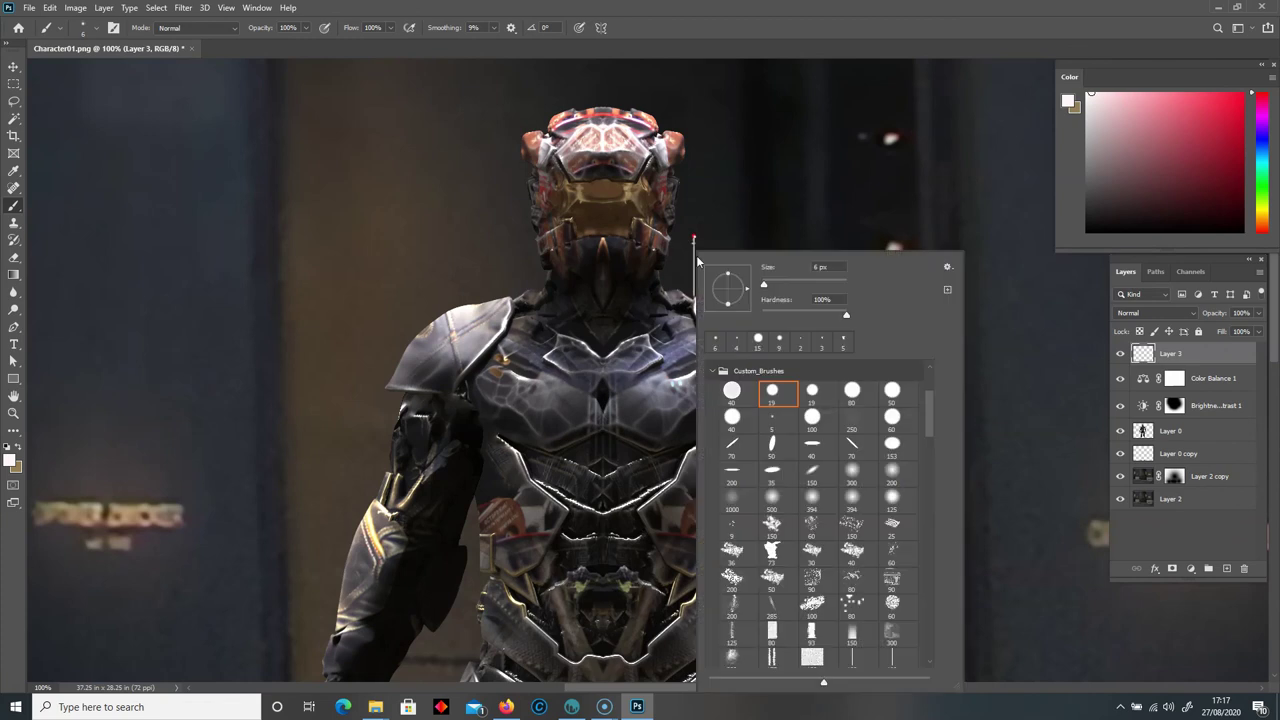
left_click(851, 470)
left_click(1175, 92)
key("bracketleft")
key("bracketleft")
key("bracketleft")
key("bracketleft")
key("bracketleft")
key("bracketleft")
key("bracketleft")
key("bracketleft")
key("bracketleft")
key("bracketleft")
key("bracketleft")
key("bracketleft")
key("bracketleft")
key("bracketleft")
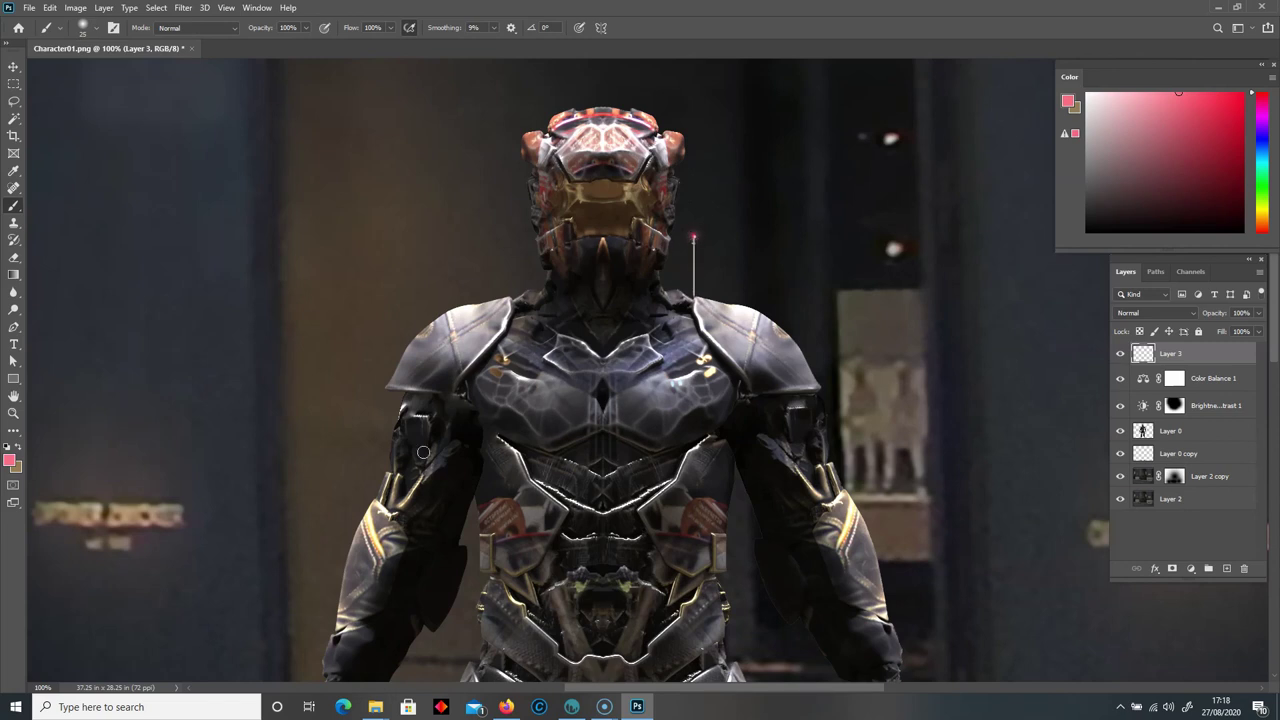
key("bracketleft")
key("bracketleft")
key("bracketleft")
key("bracketleft")
key("bracketleft")
key("bracketleft")
key("bracketleft")
key("bracketleft")
key("bracketleft")
key("bracketleft")
key("bracketleft")
Crop both sides of the canvas evenly around the character to a width of about 27.35 in.
scroll(668, 590, "down", 2)
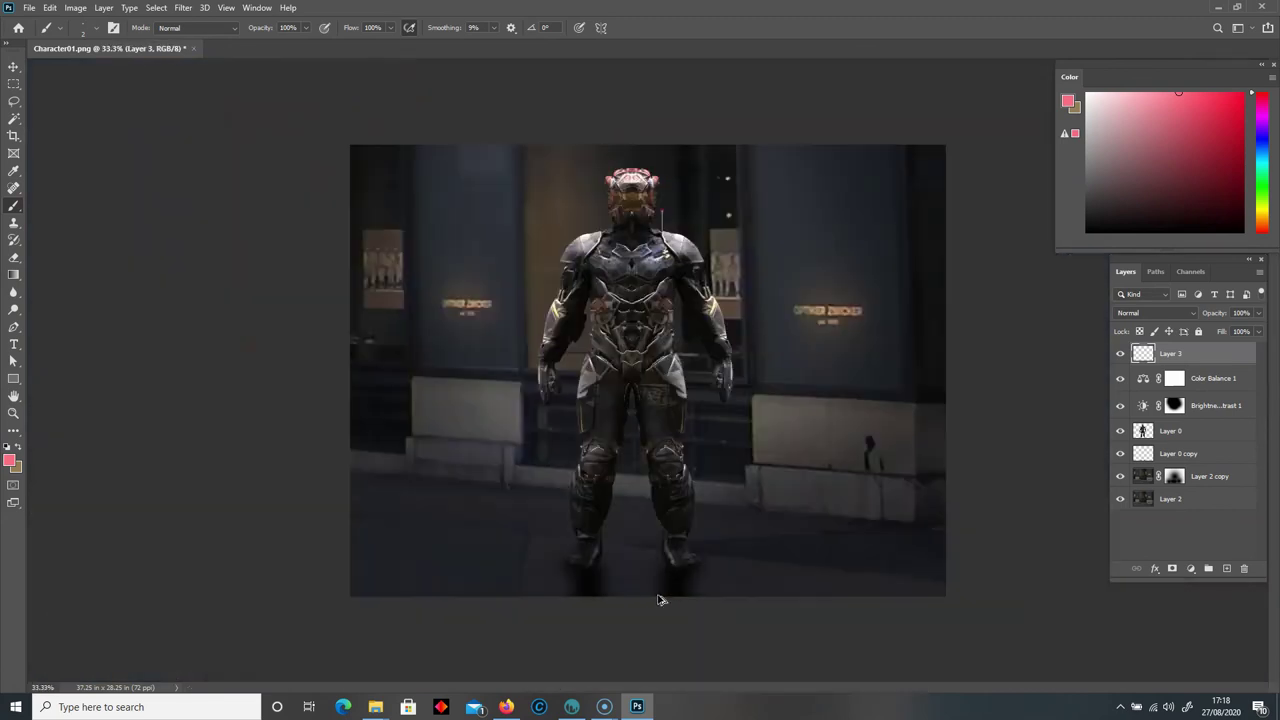
key("ctrl+plus")
key("c")
key("ctrl+minus")
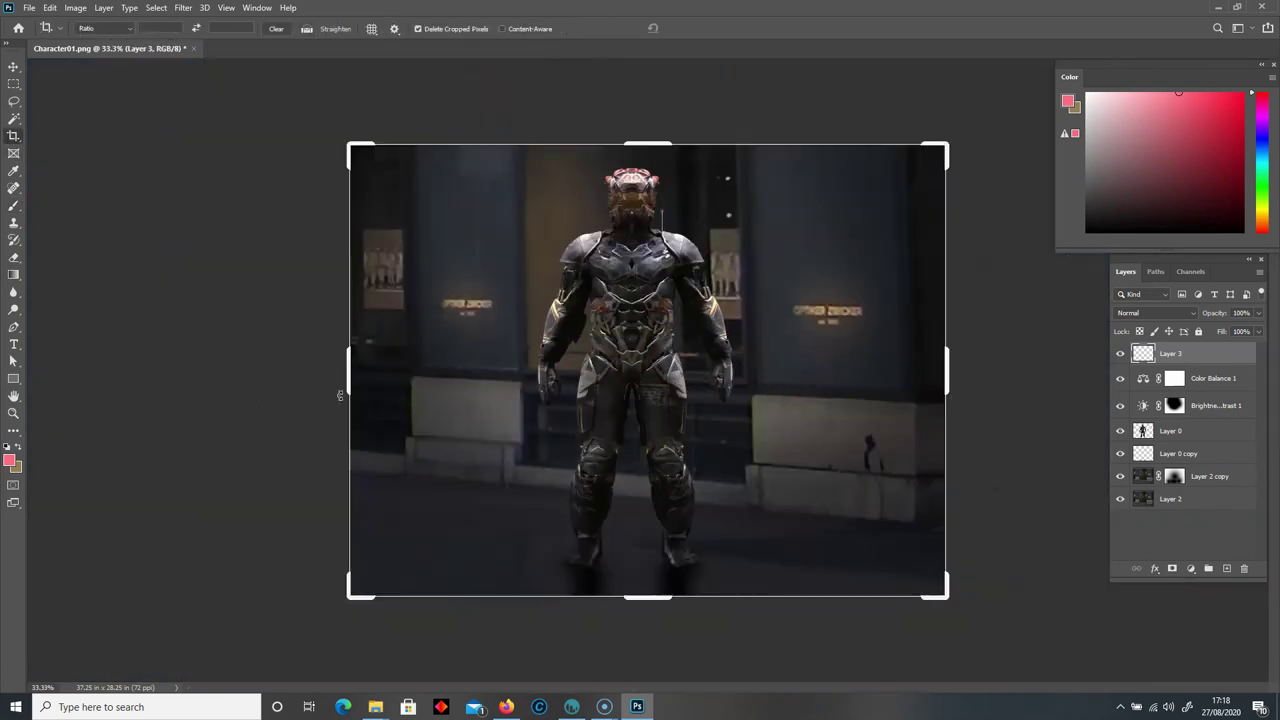
left_click_drag(350, 376, 394, 381)
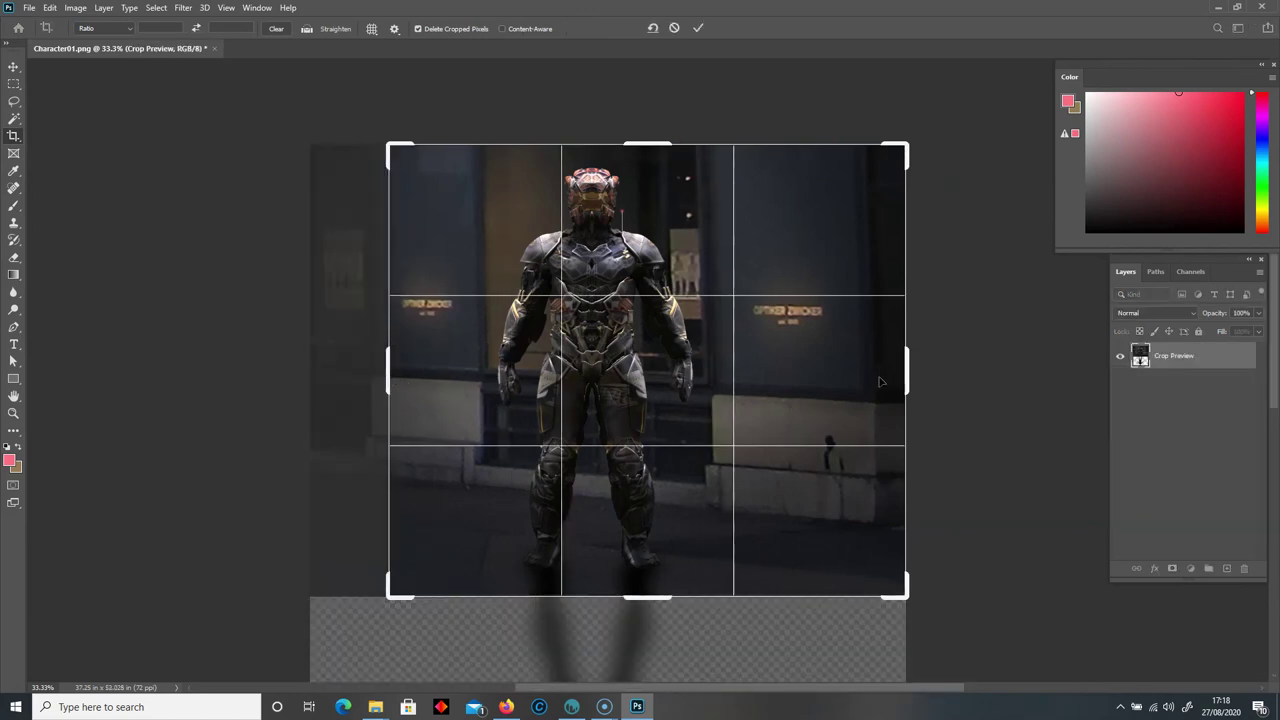
left_click_drag(908, 371, 870, 369)
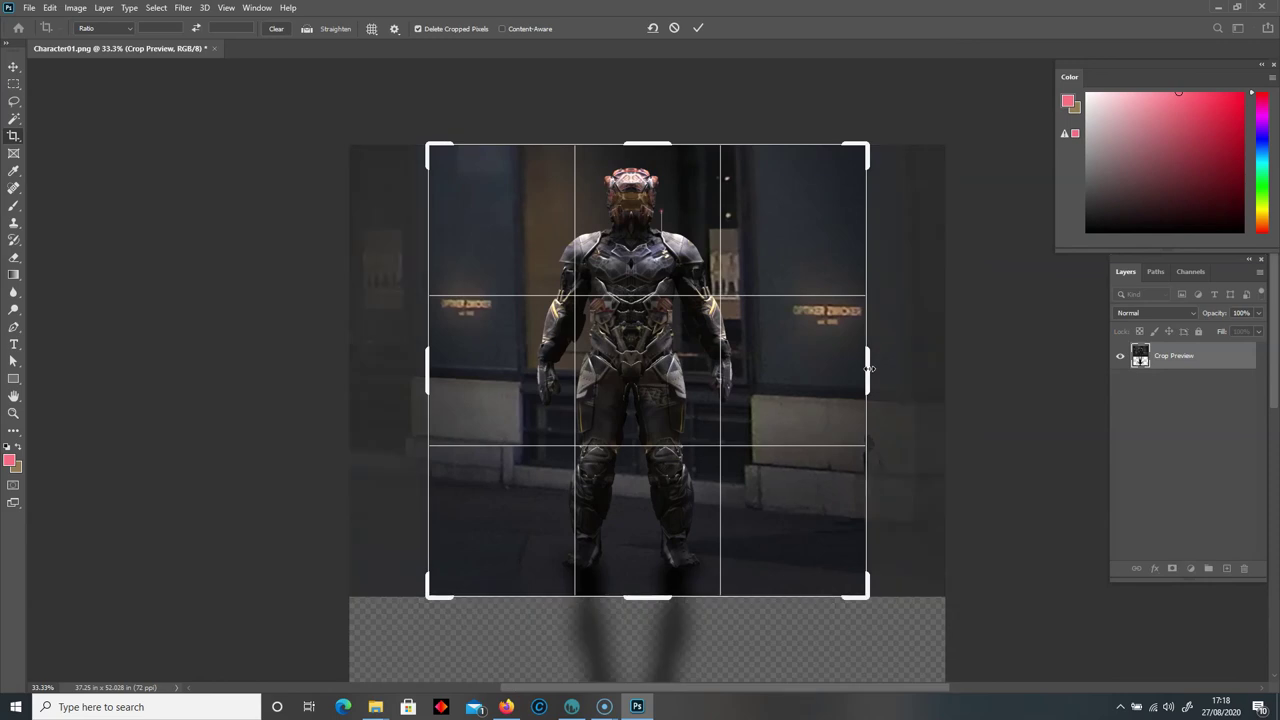
key("Return")
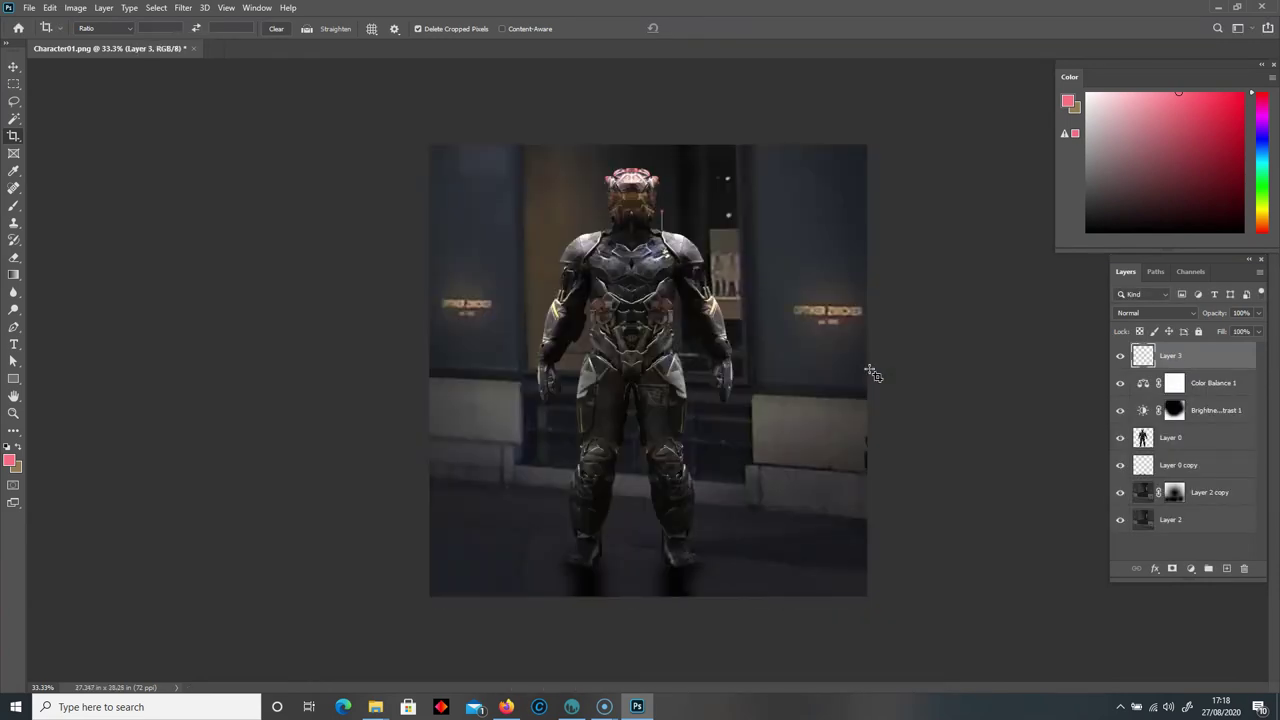
key("ctrl+plus")
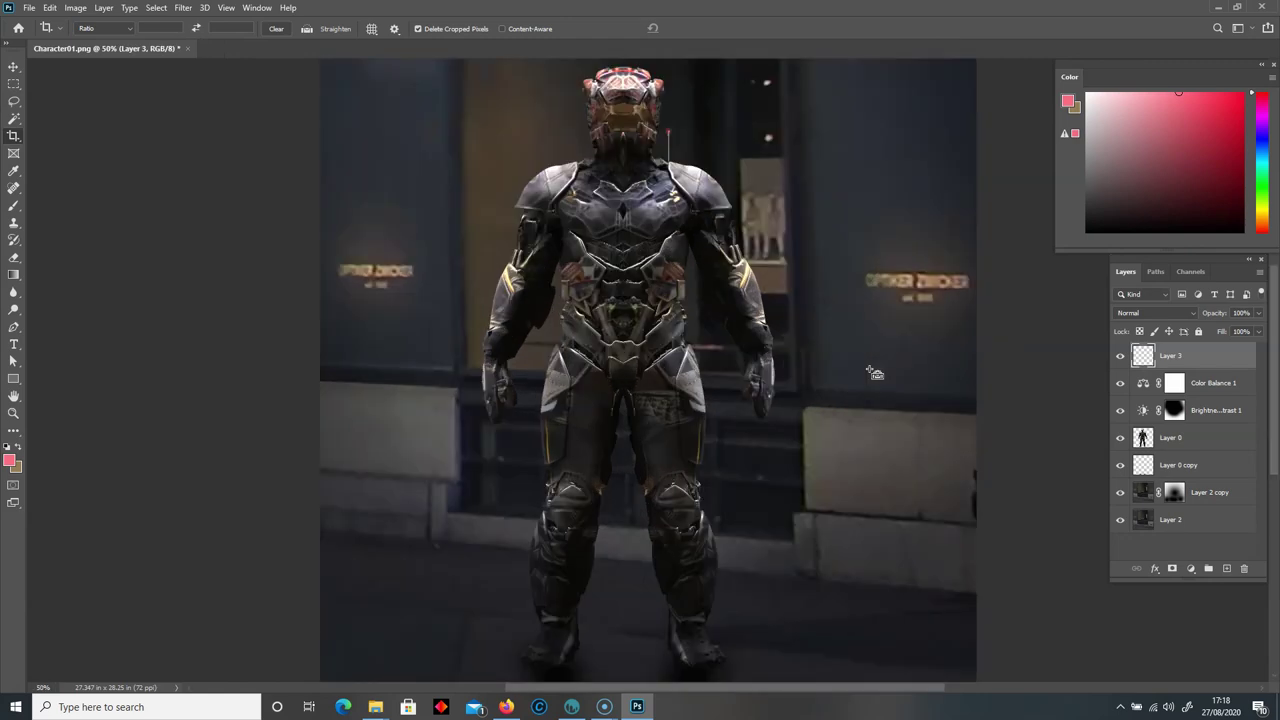